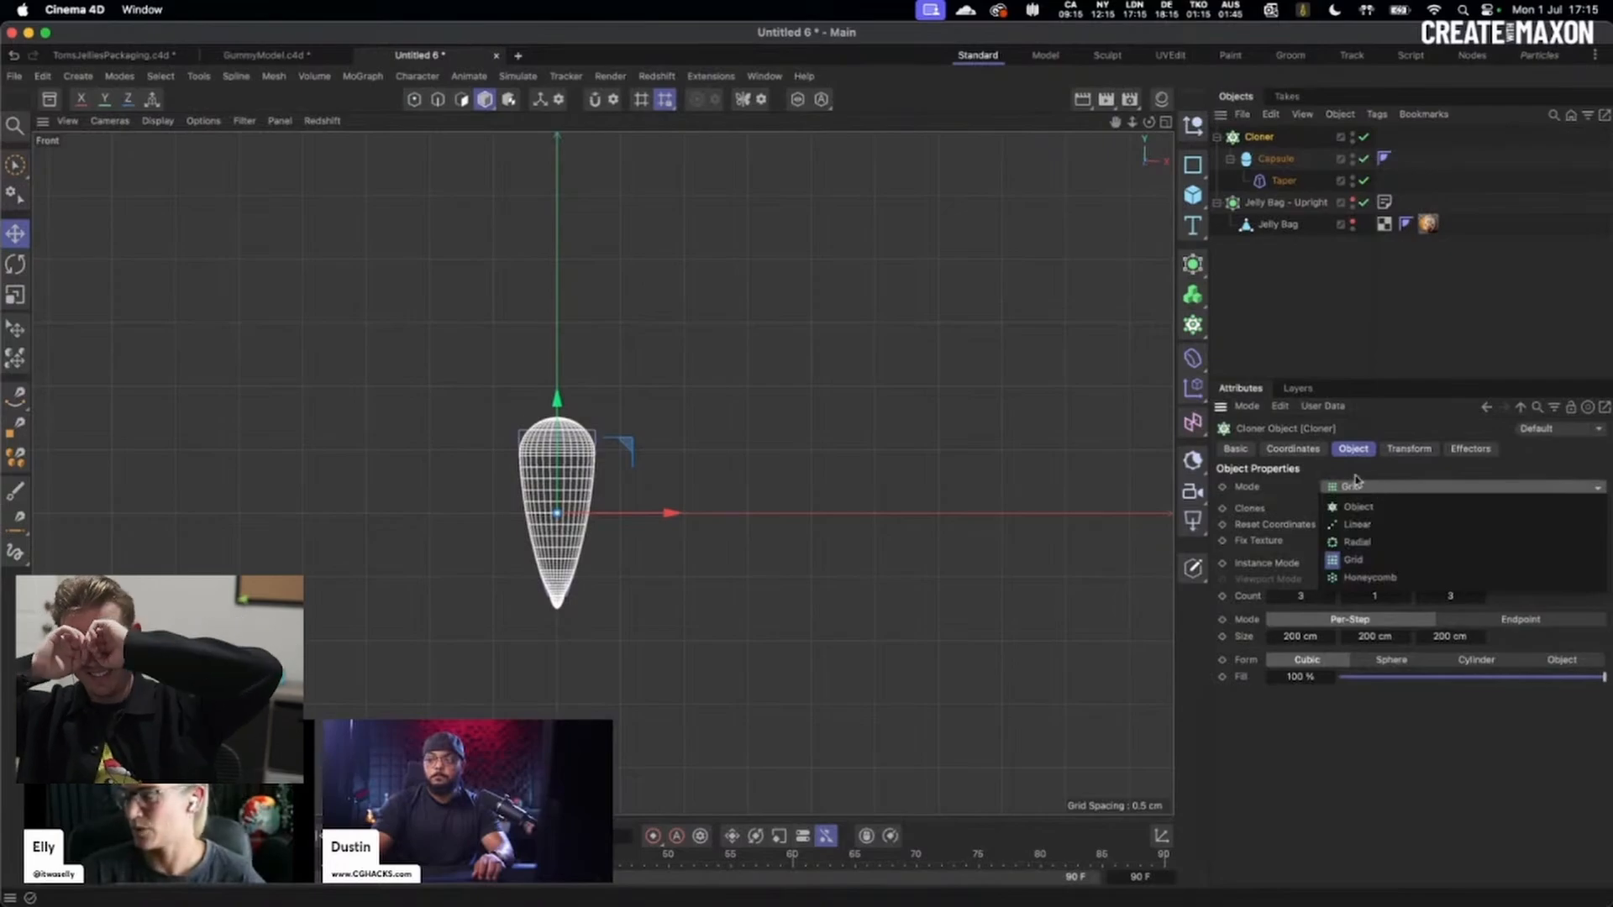
- Set the cloner to Radial mode with a count of 7, a 0.6 cm radius and the XY plane
click(1357, 543)
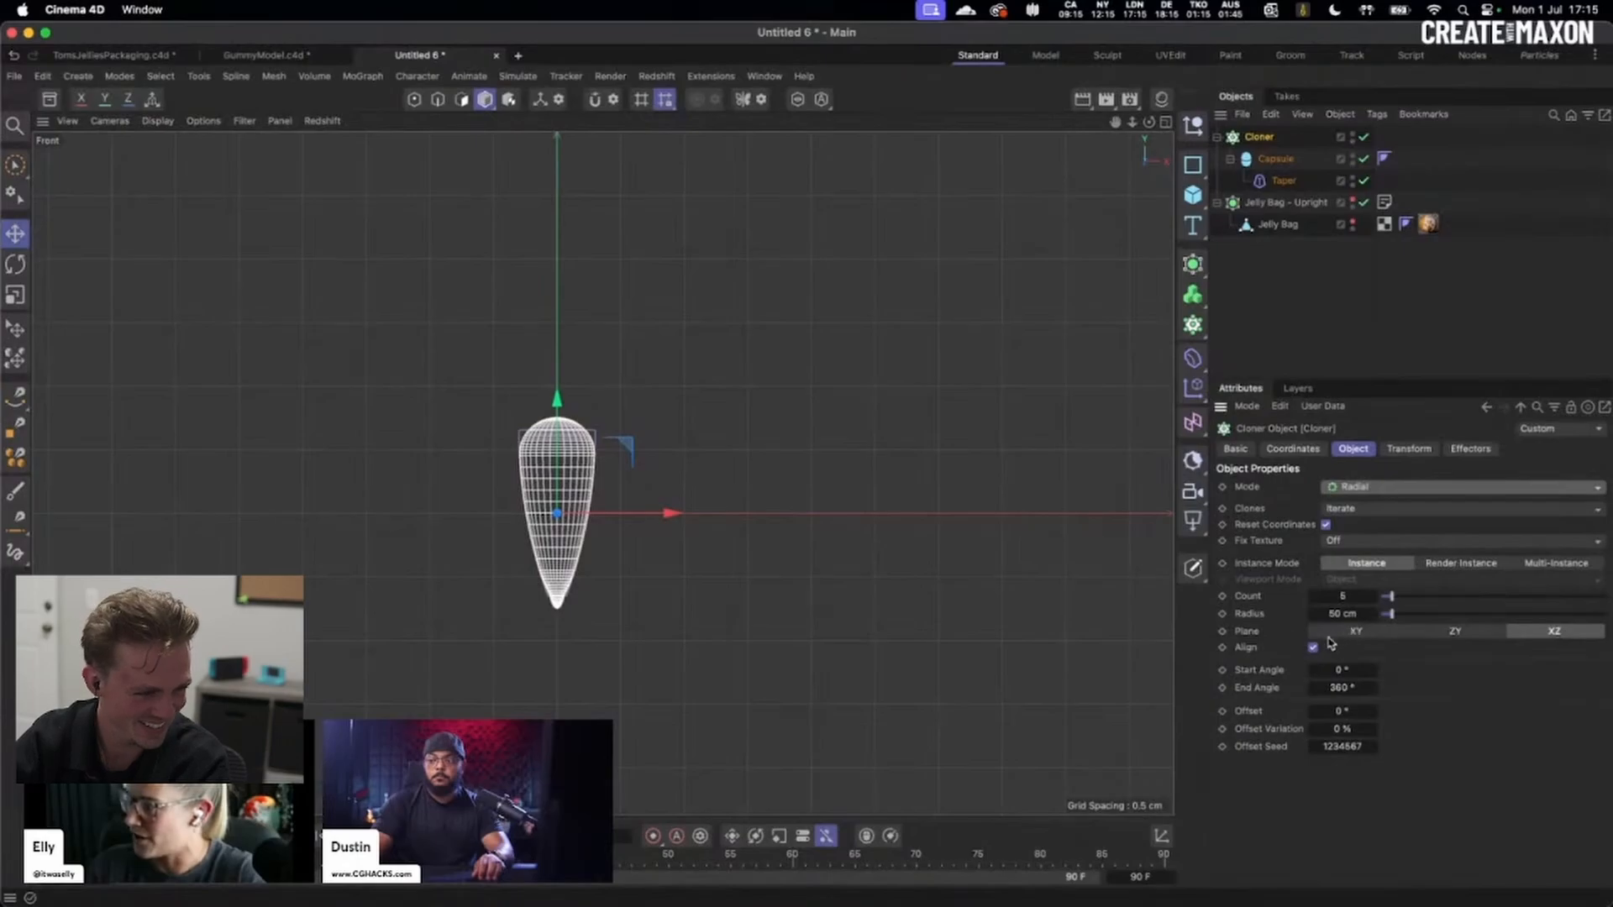
click(1341, 614)
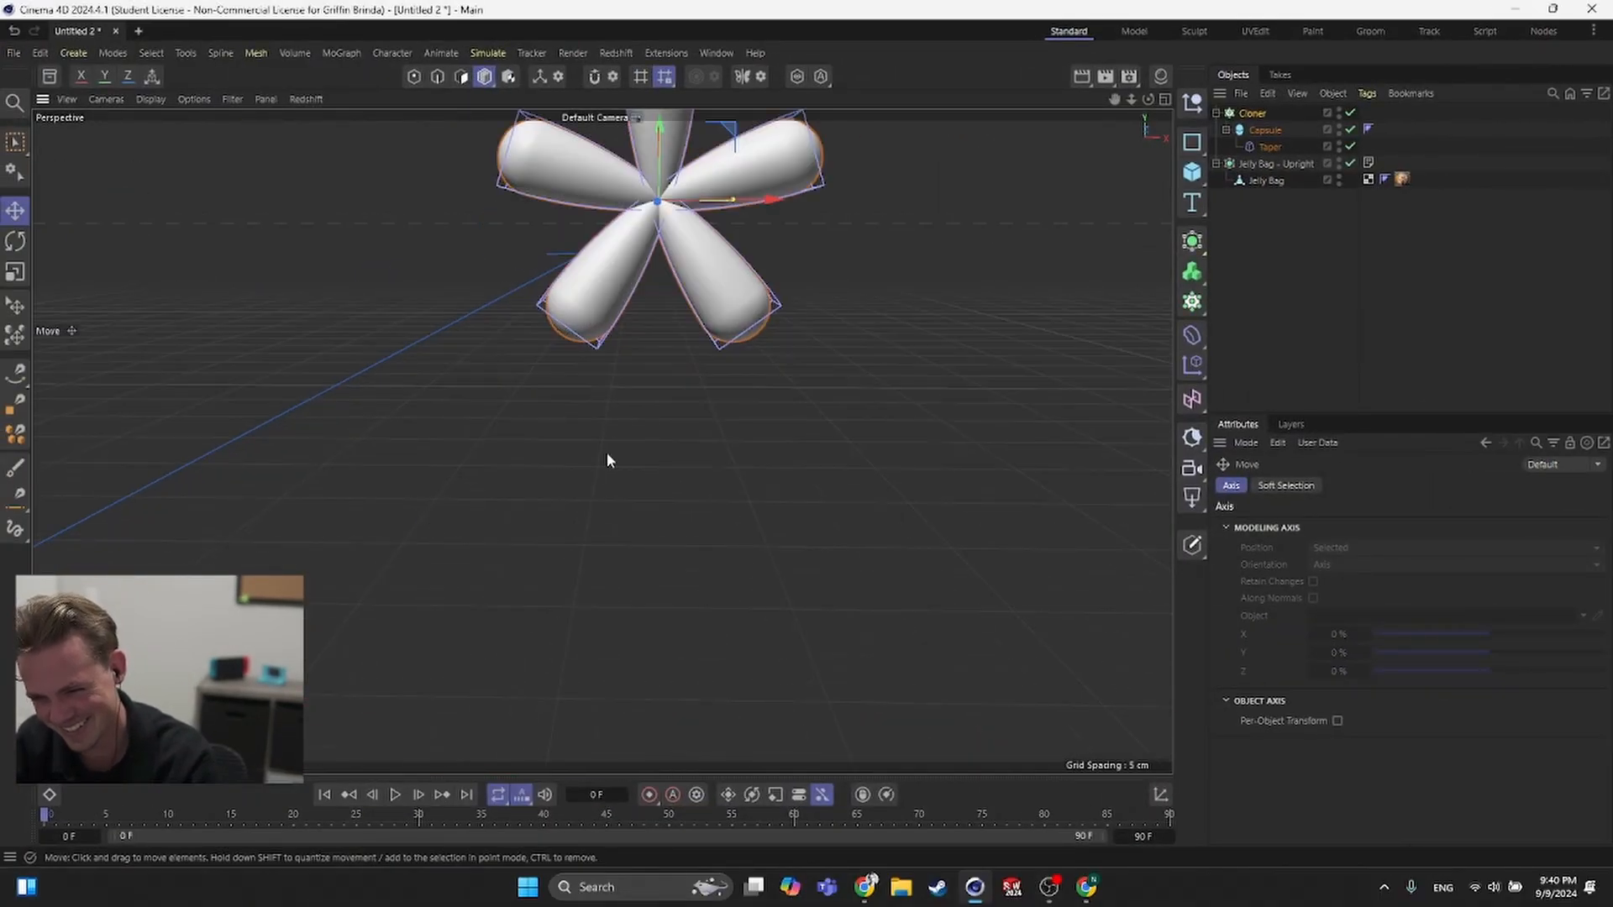
drag(607, 461, 561, 564)
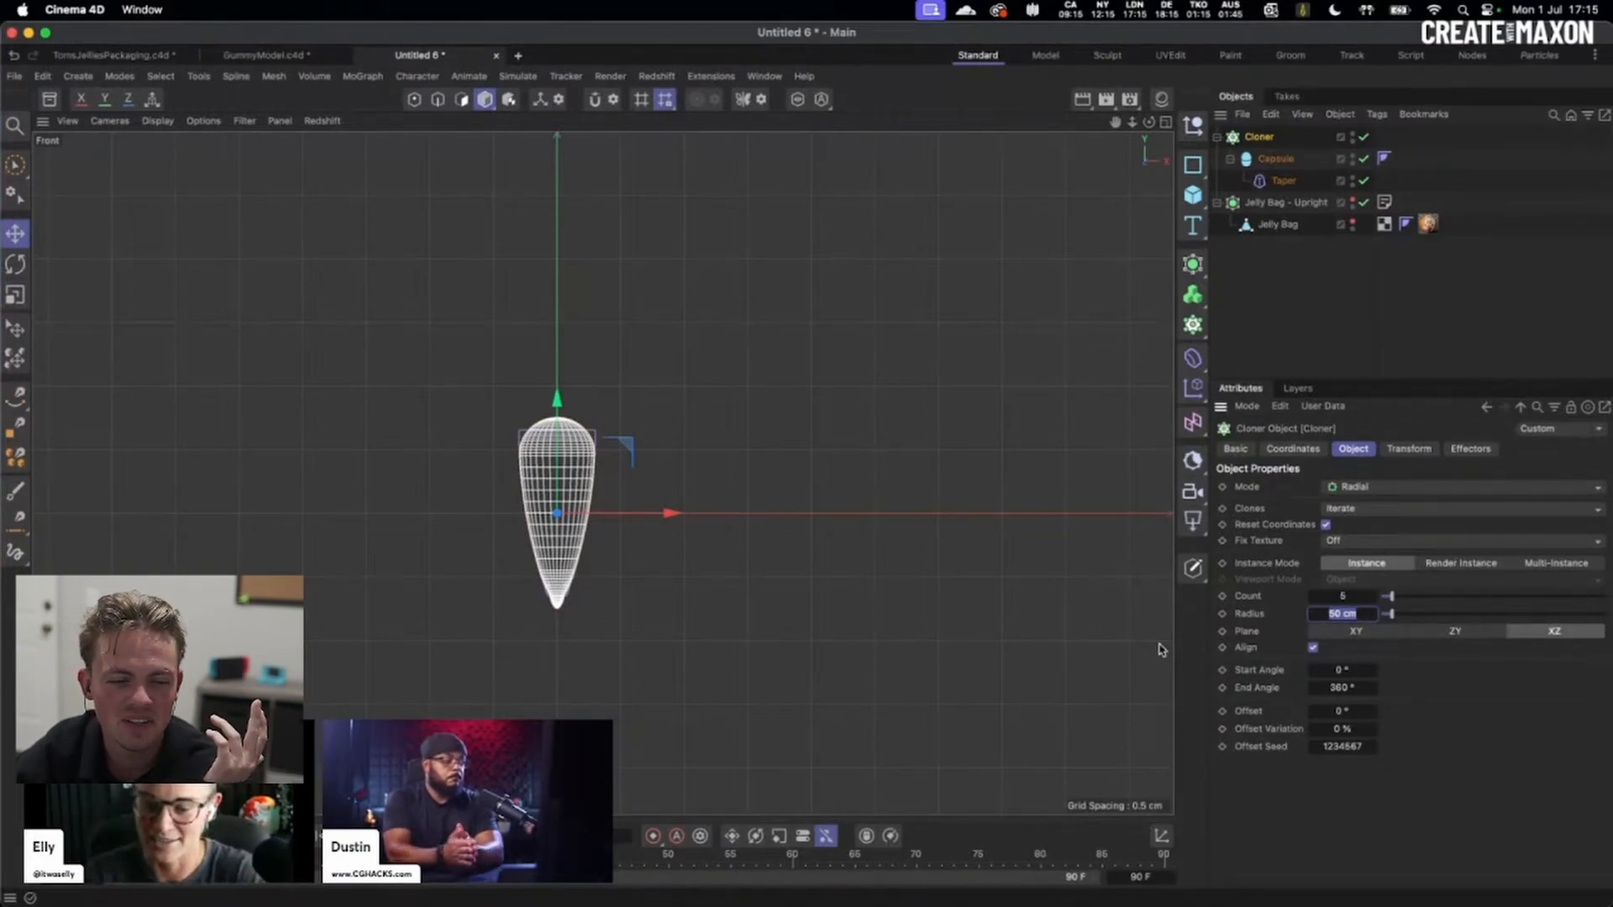
text(0.6)
key(Return)
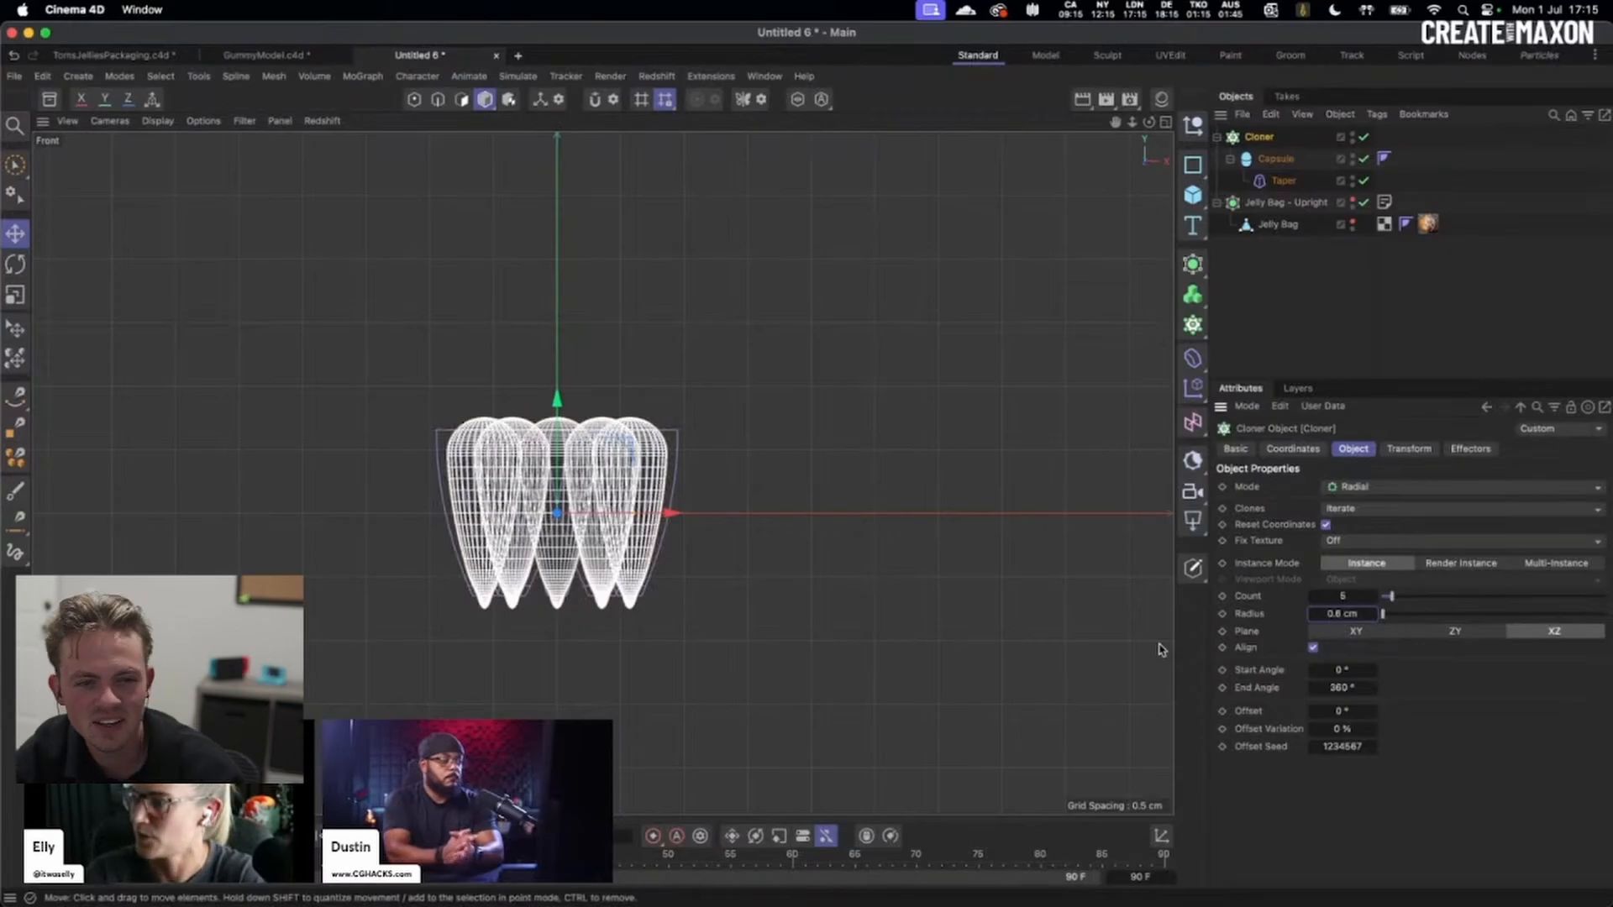
click(1357, 632)
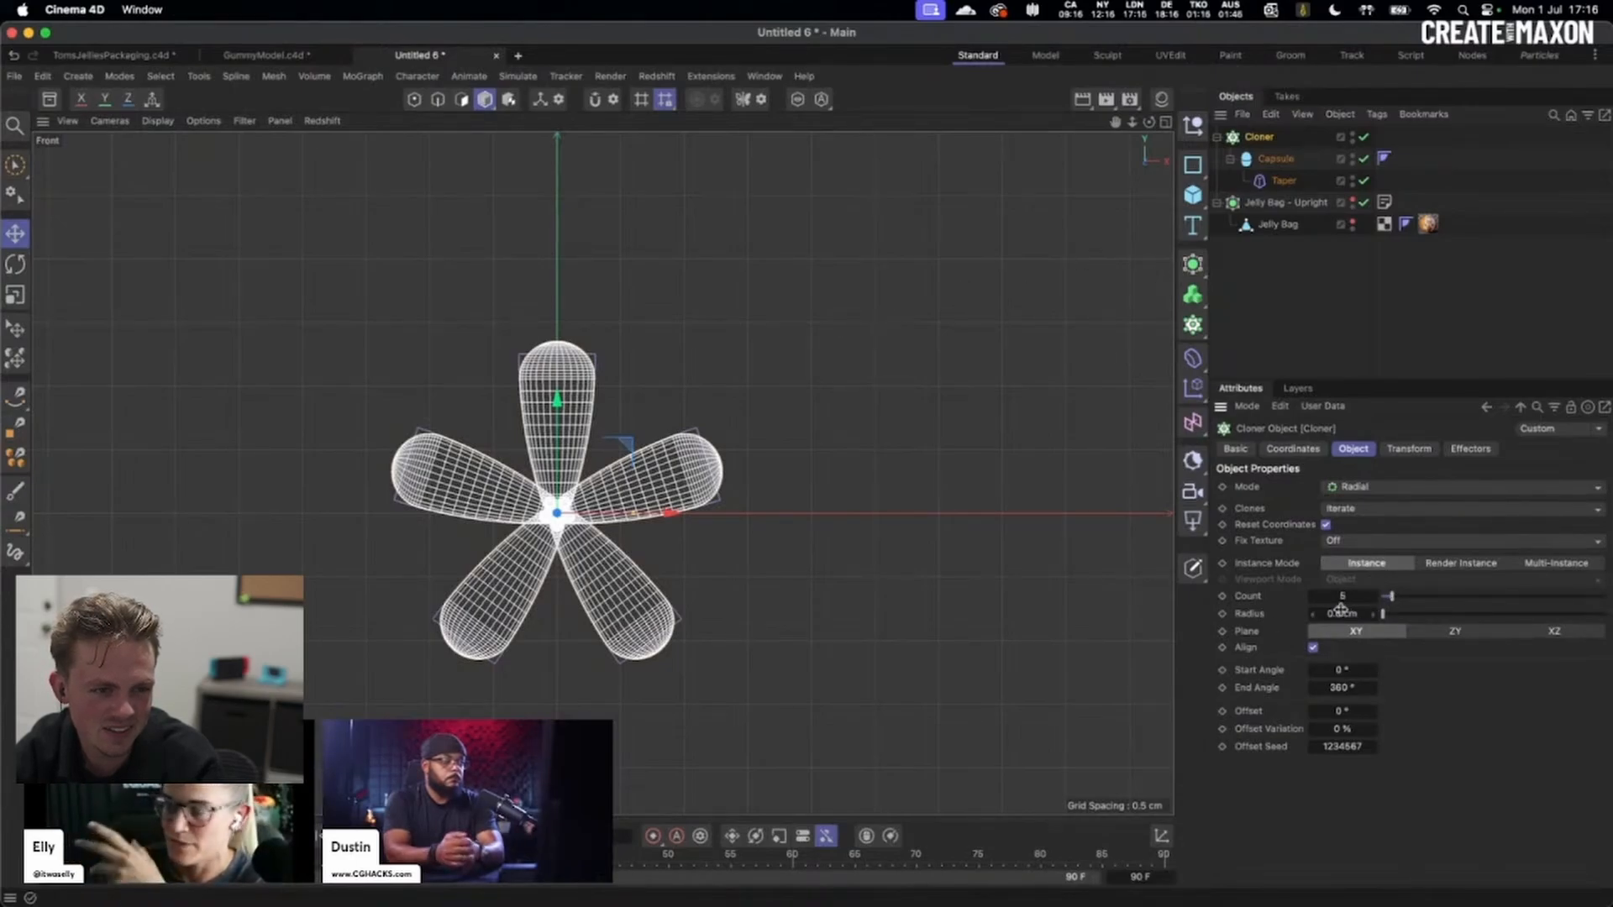
click(1372, 598)
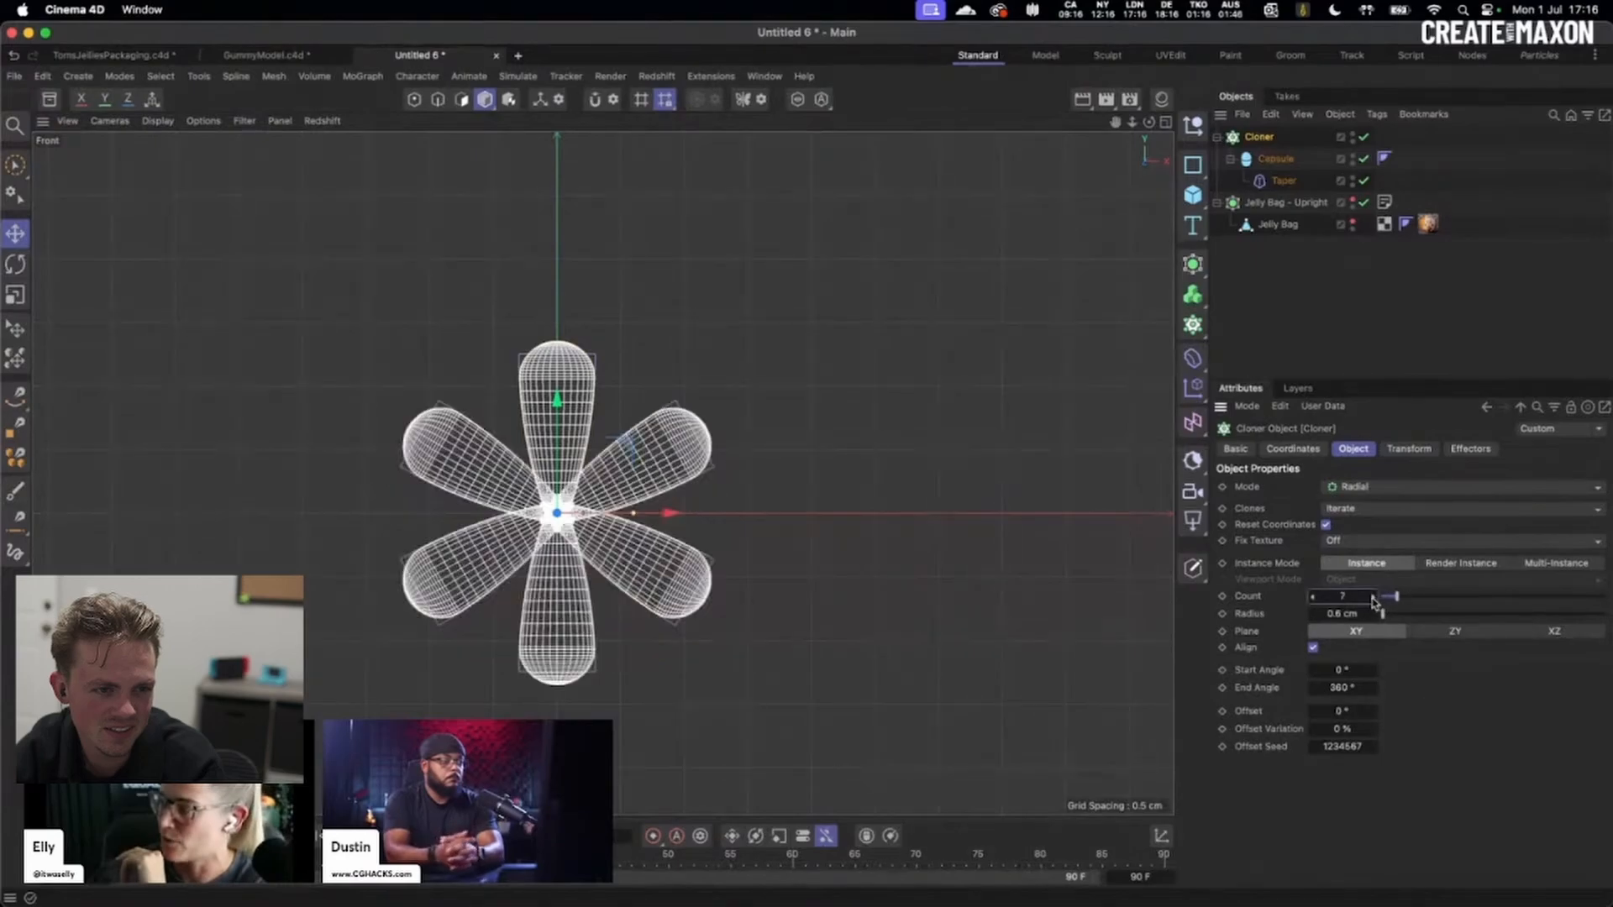
click(1165, 121)
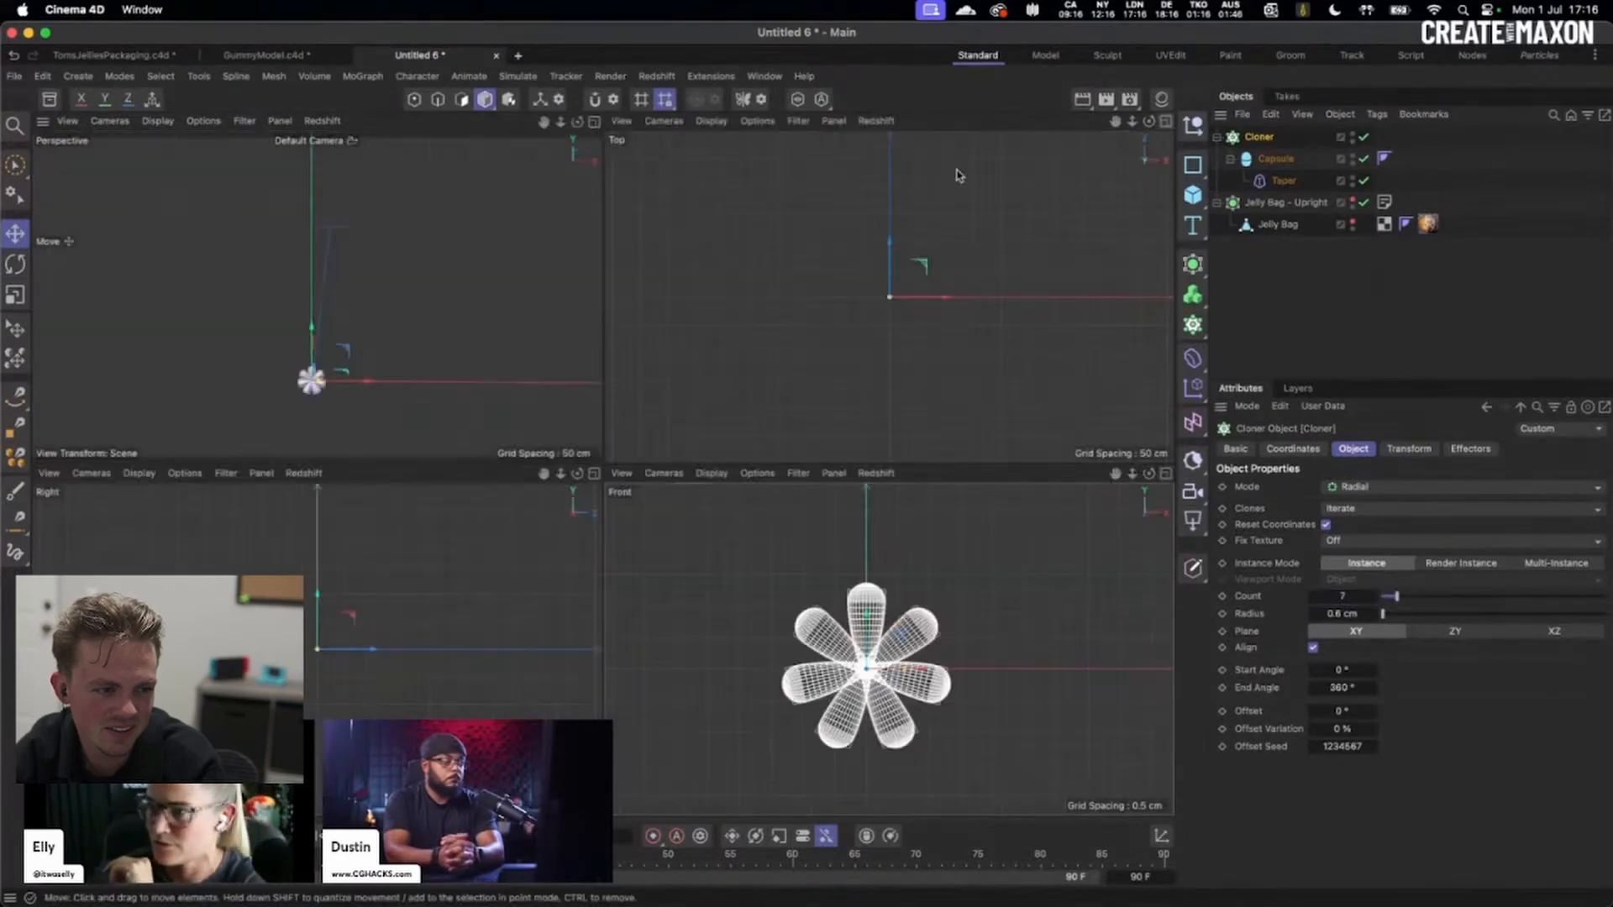
click(470, 467)
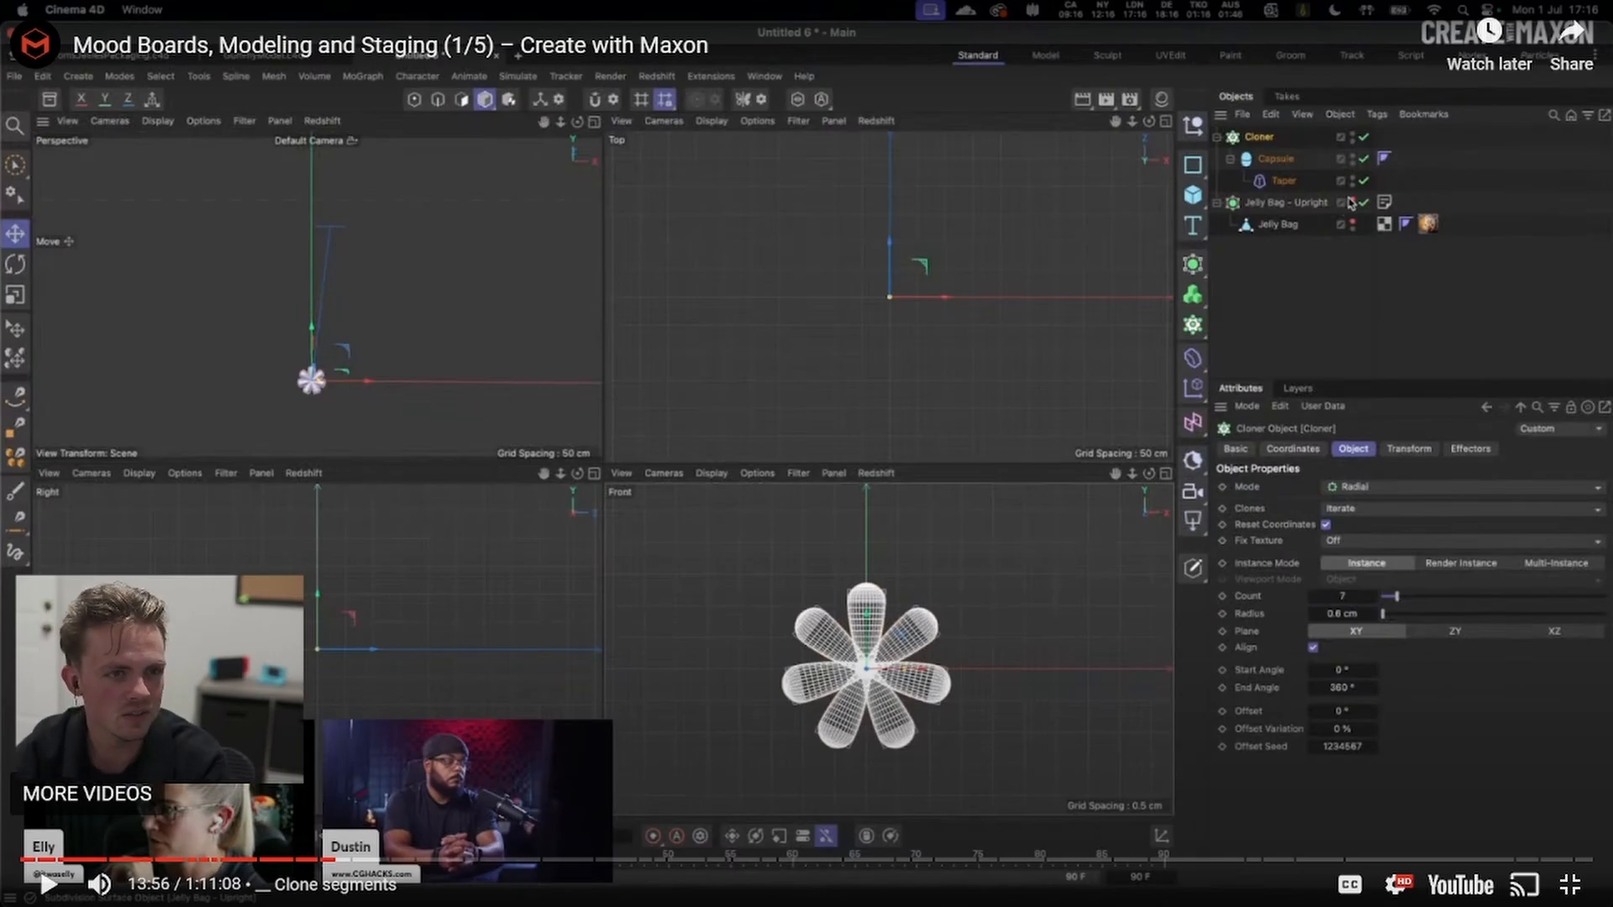
- Switch to the Untitled 2 scene in Cinema 4D and set its cloner's count to 7
key(alt+Tab)
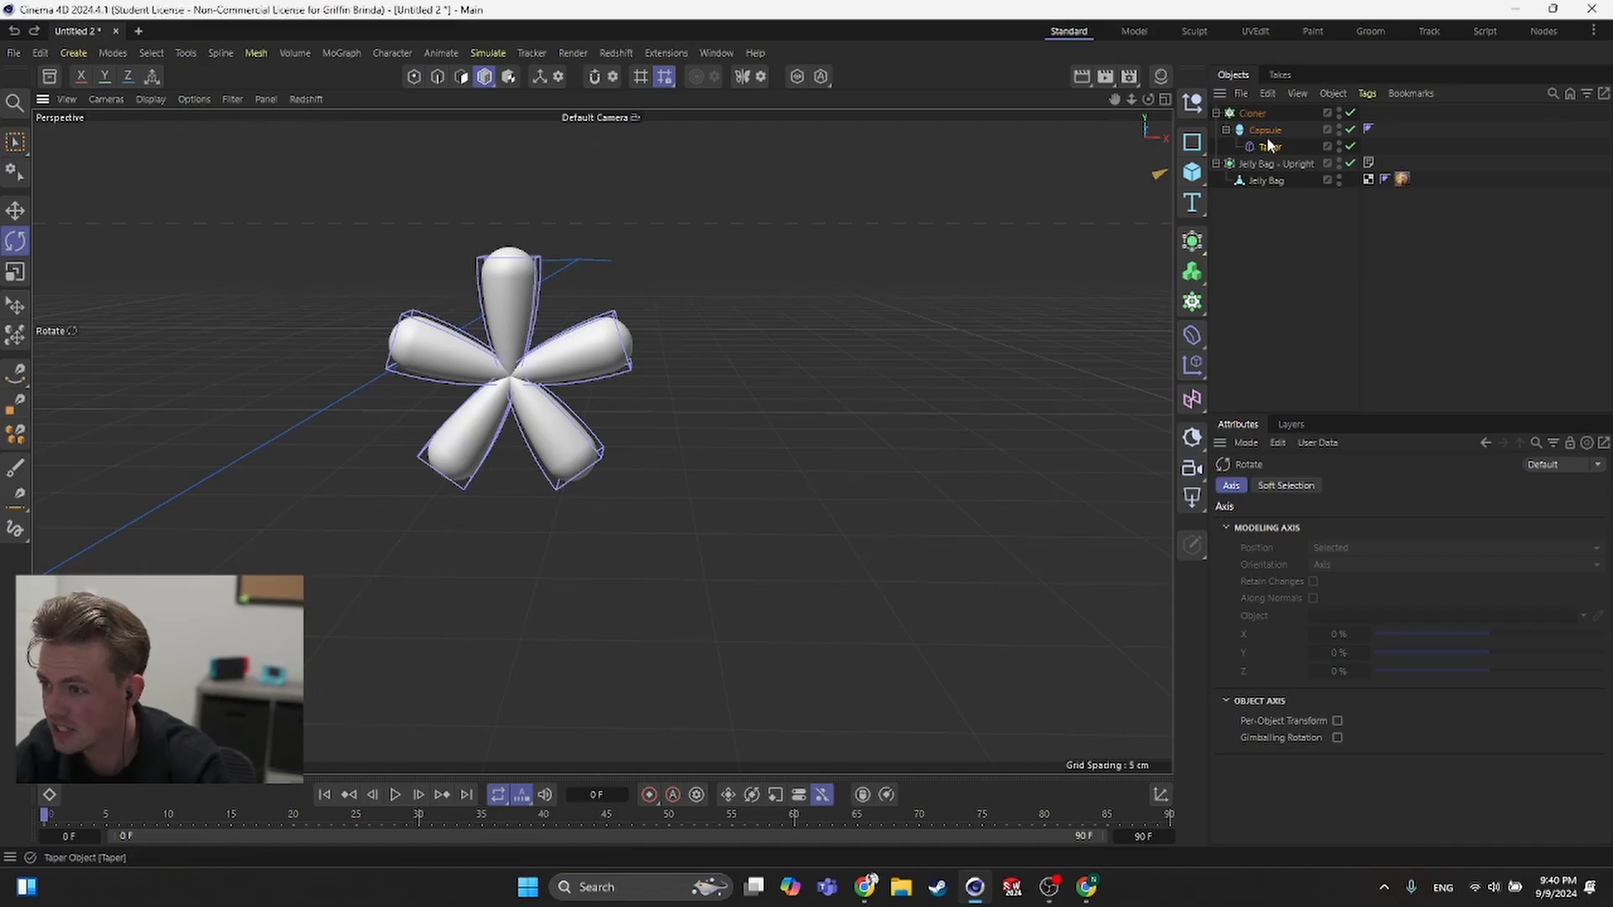
click(1255, 112)
double_click(1352, 639)
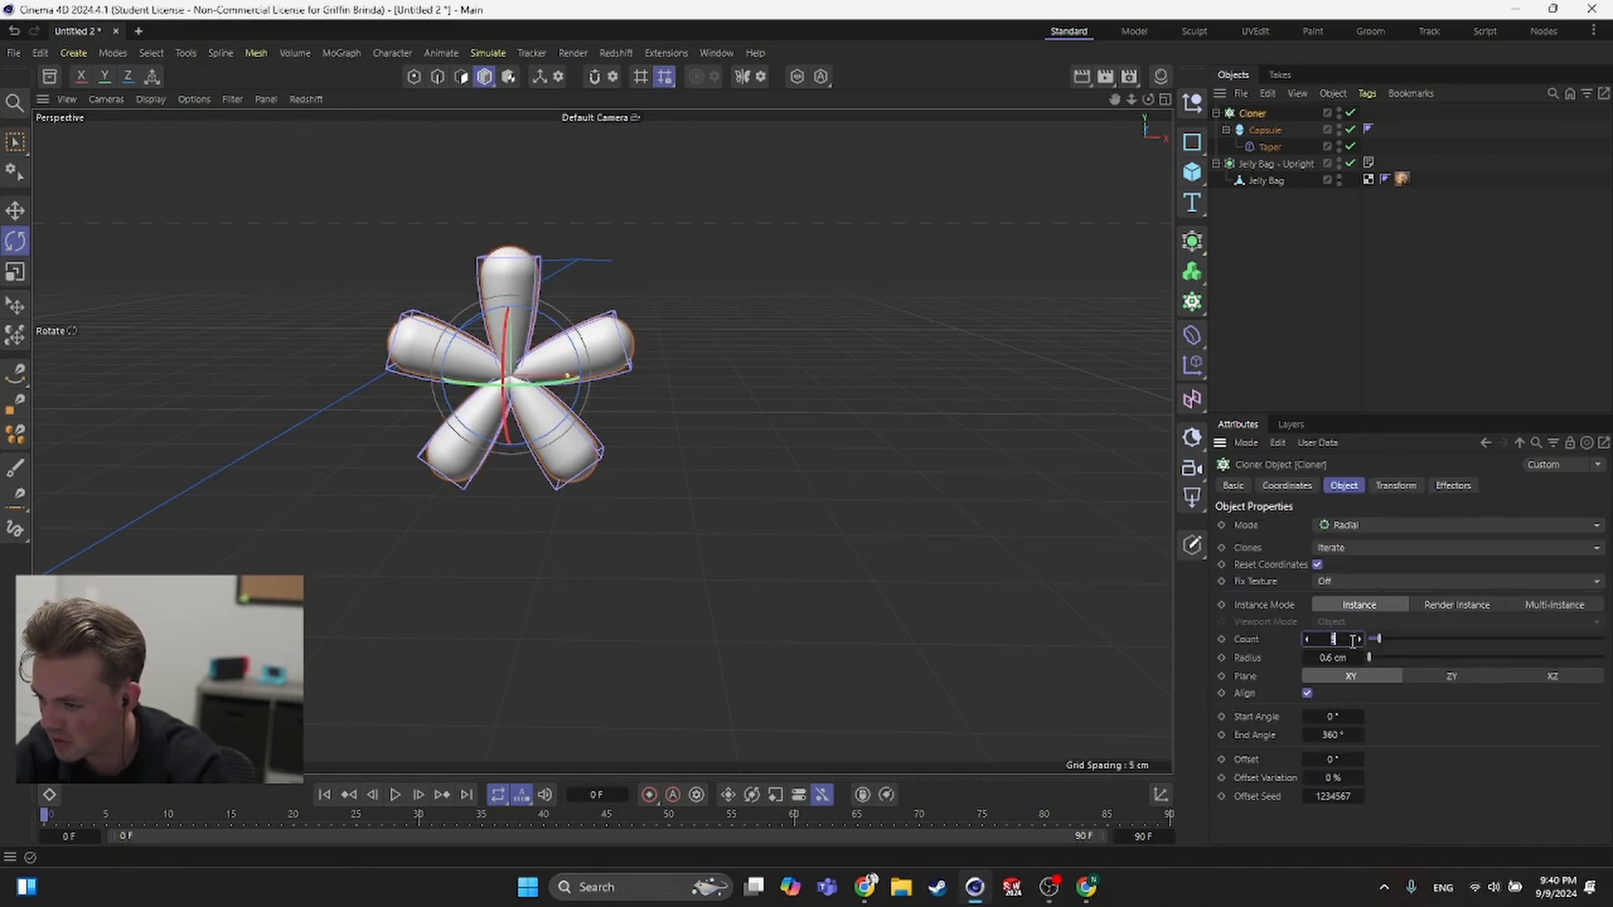
text(8)
key(Return)
click(894, 484)
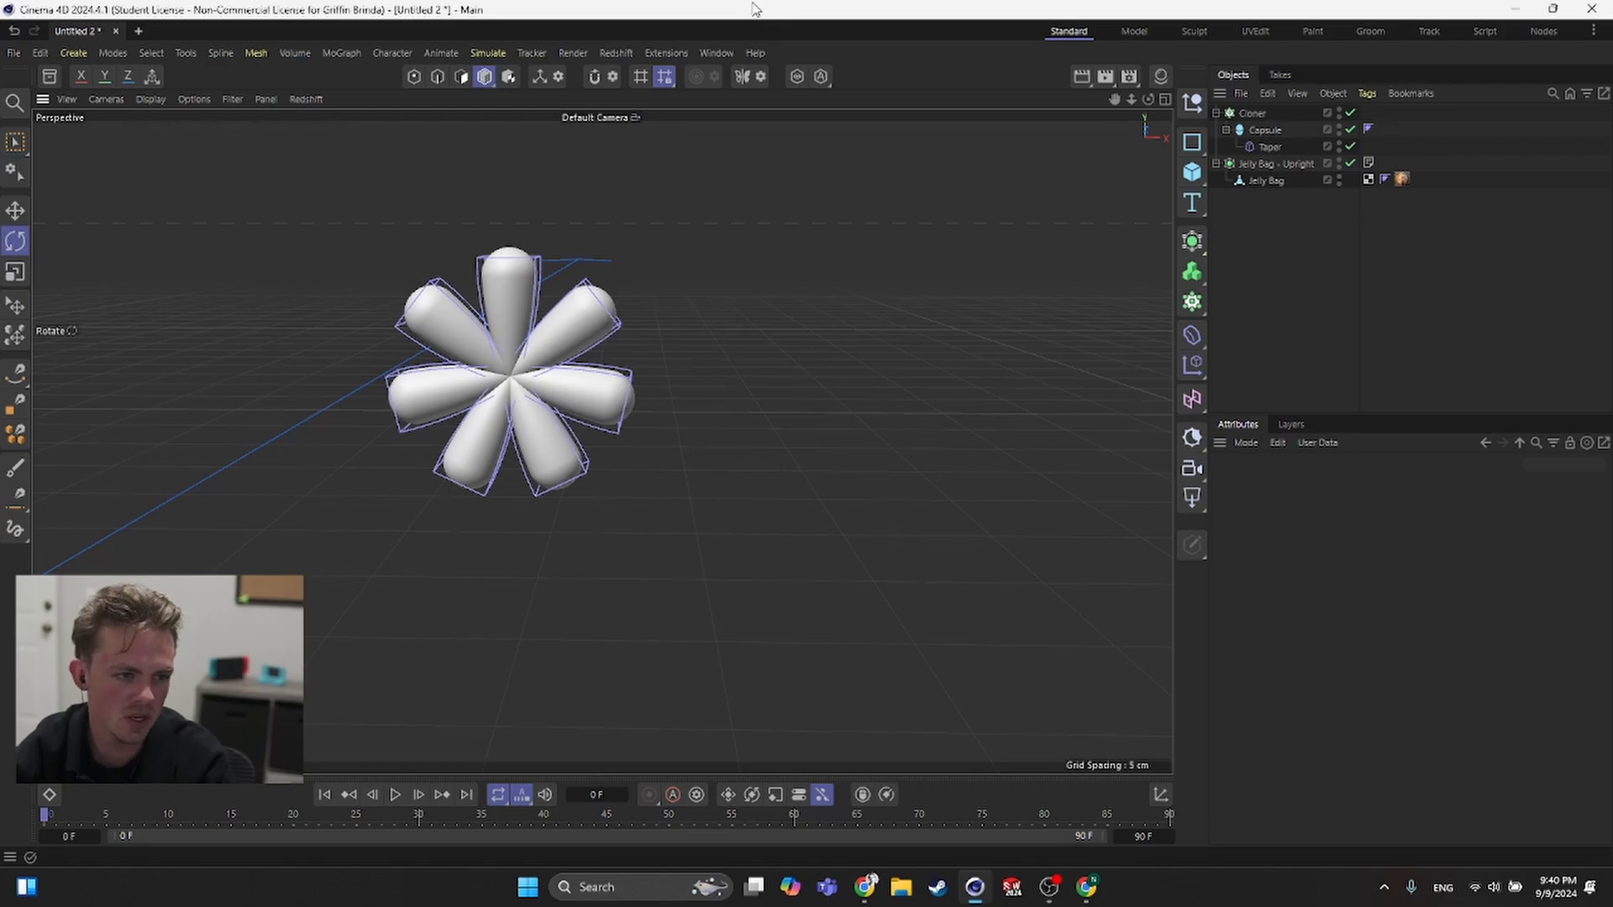
- Review the settings of the Cloner, its Capsule and the Taper deformer in turn
click(510, 317)
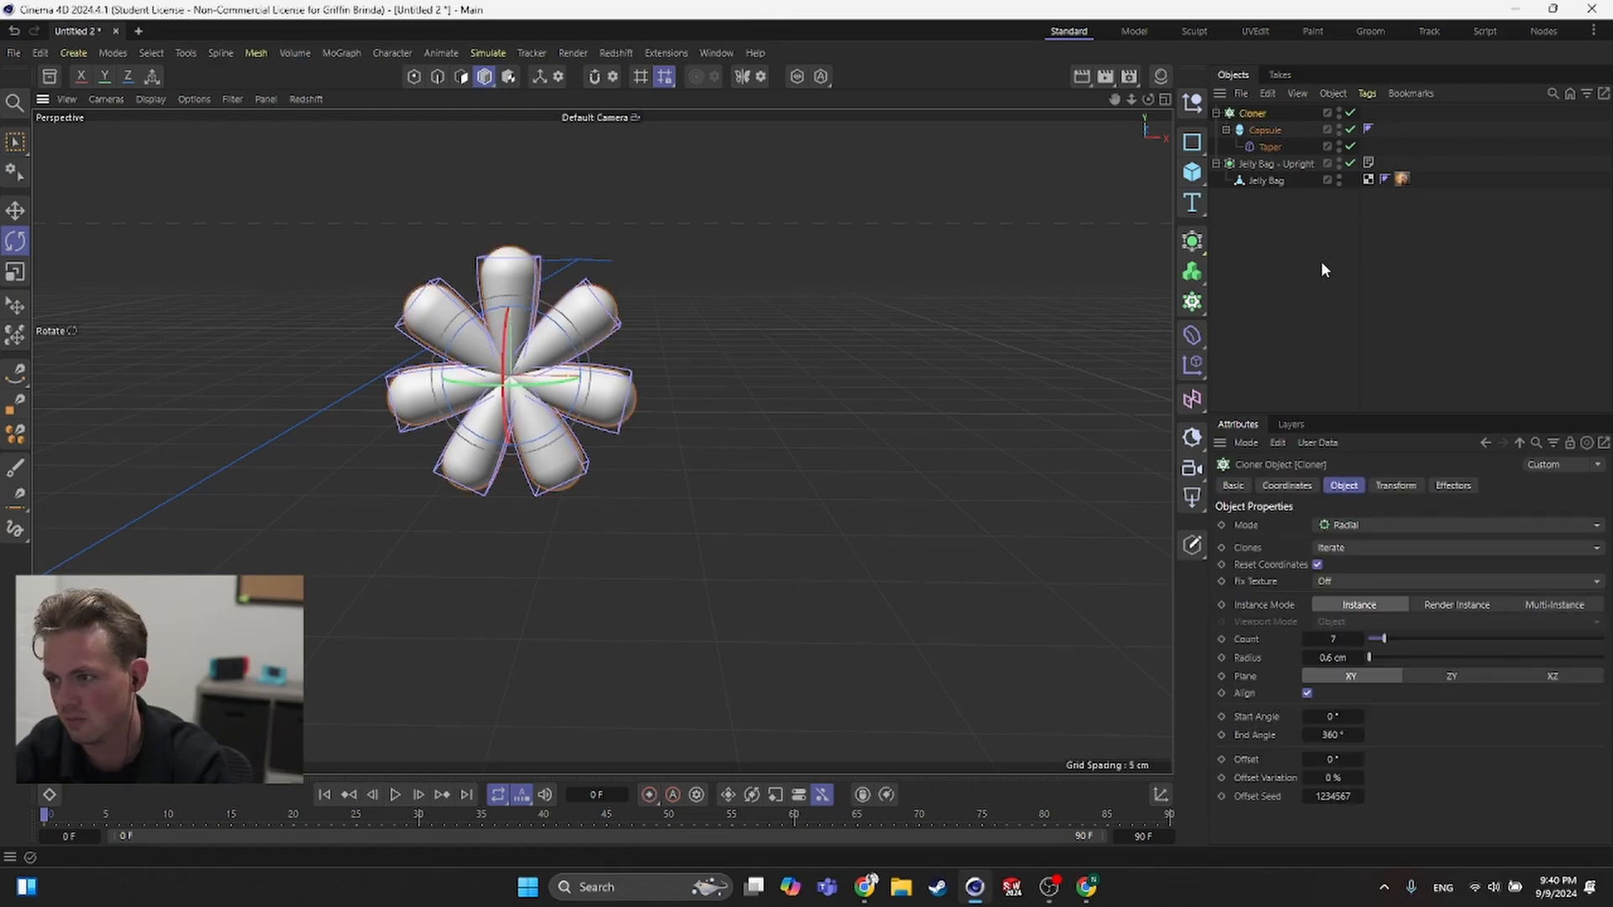
click(1265, 130)
click(1265, 147)
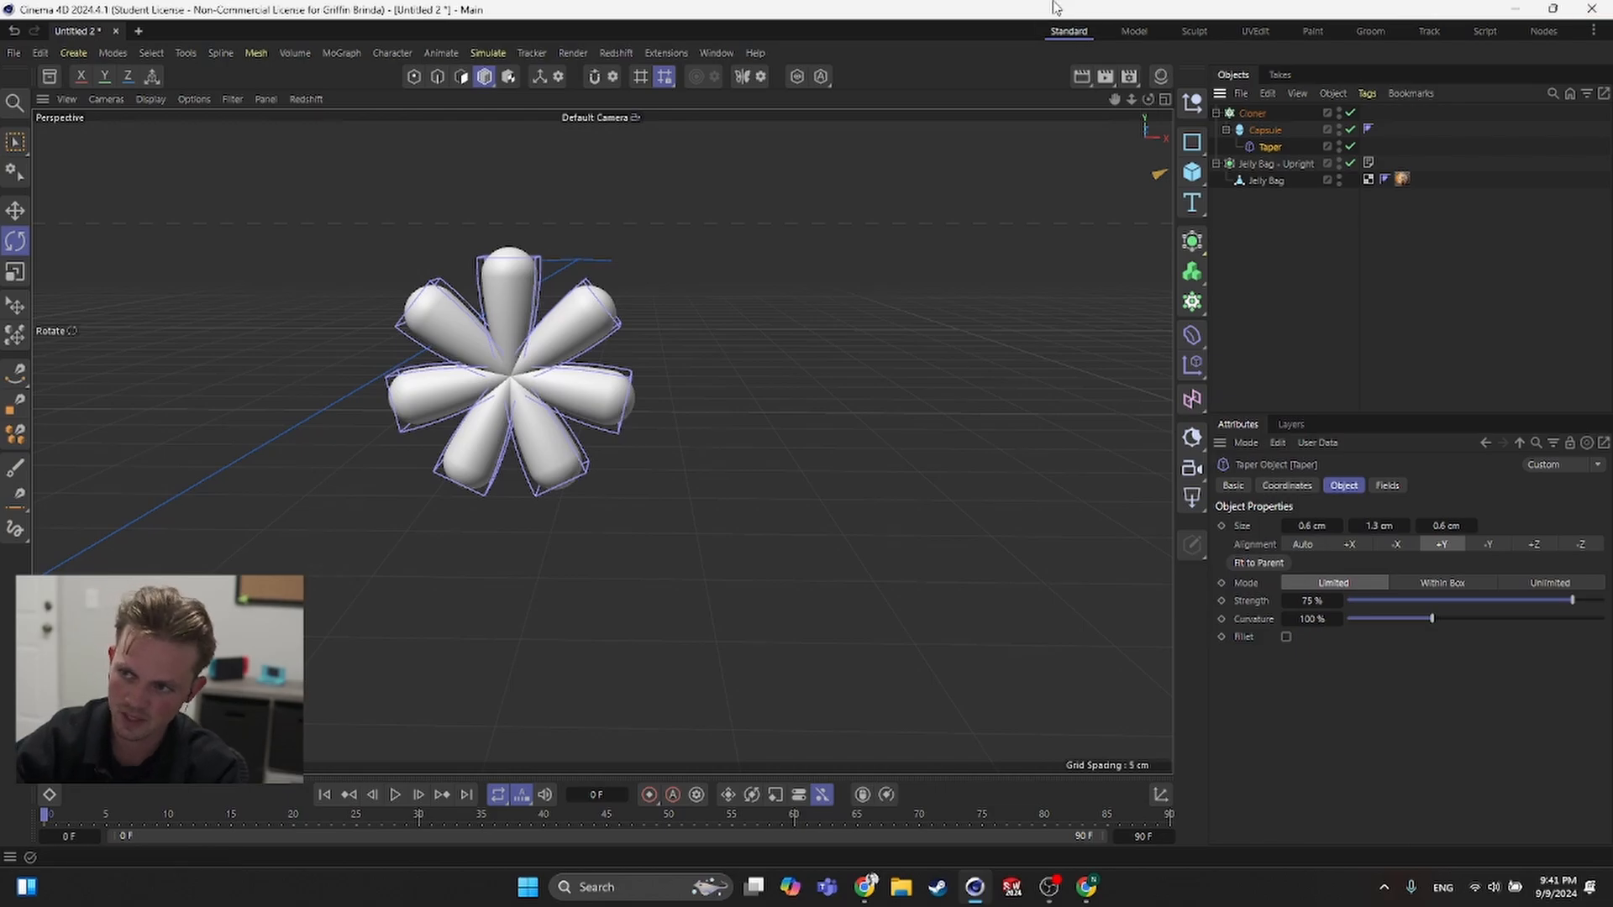
- Switch to the YouTube tutorial and replay the section on cloning the segments from about 13:44
key(alt+Tab)
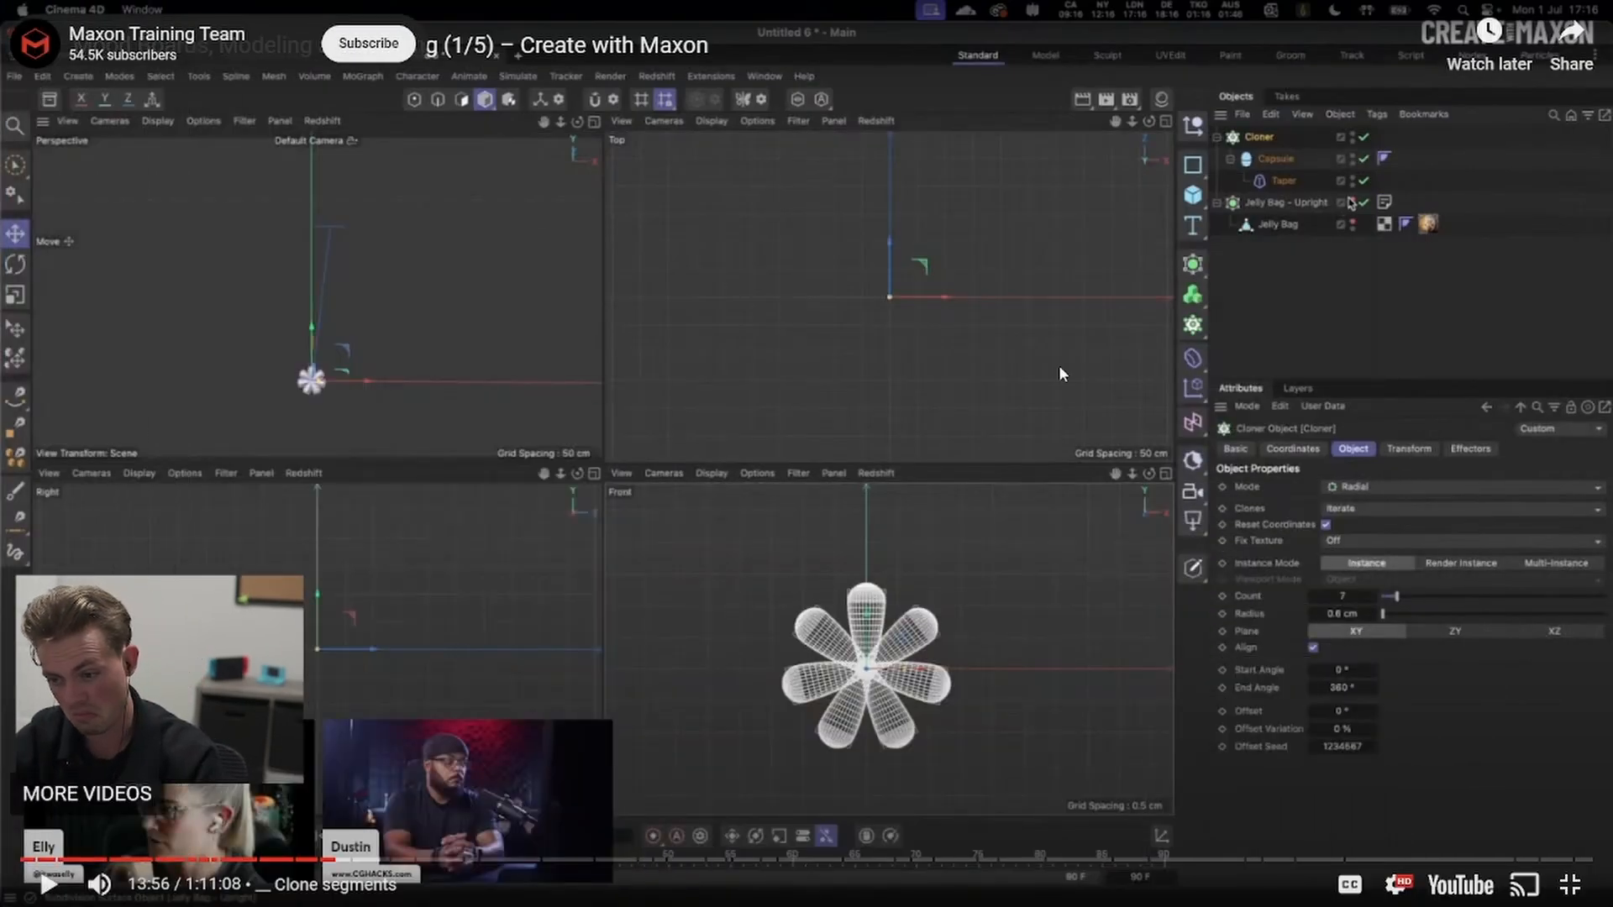
click(1041, 382)
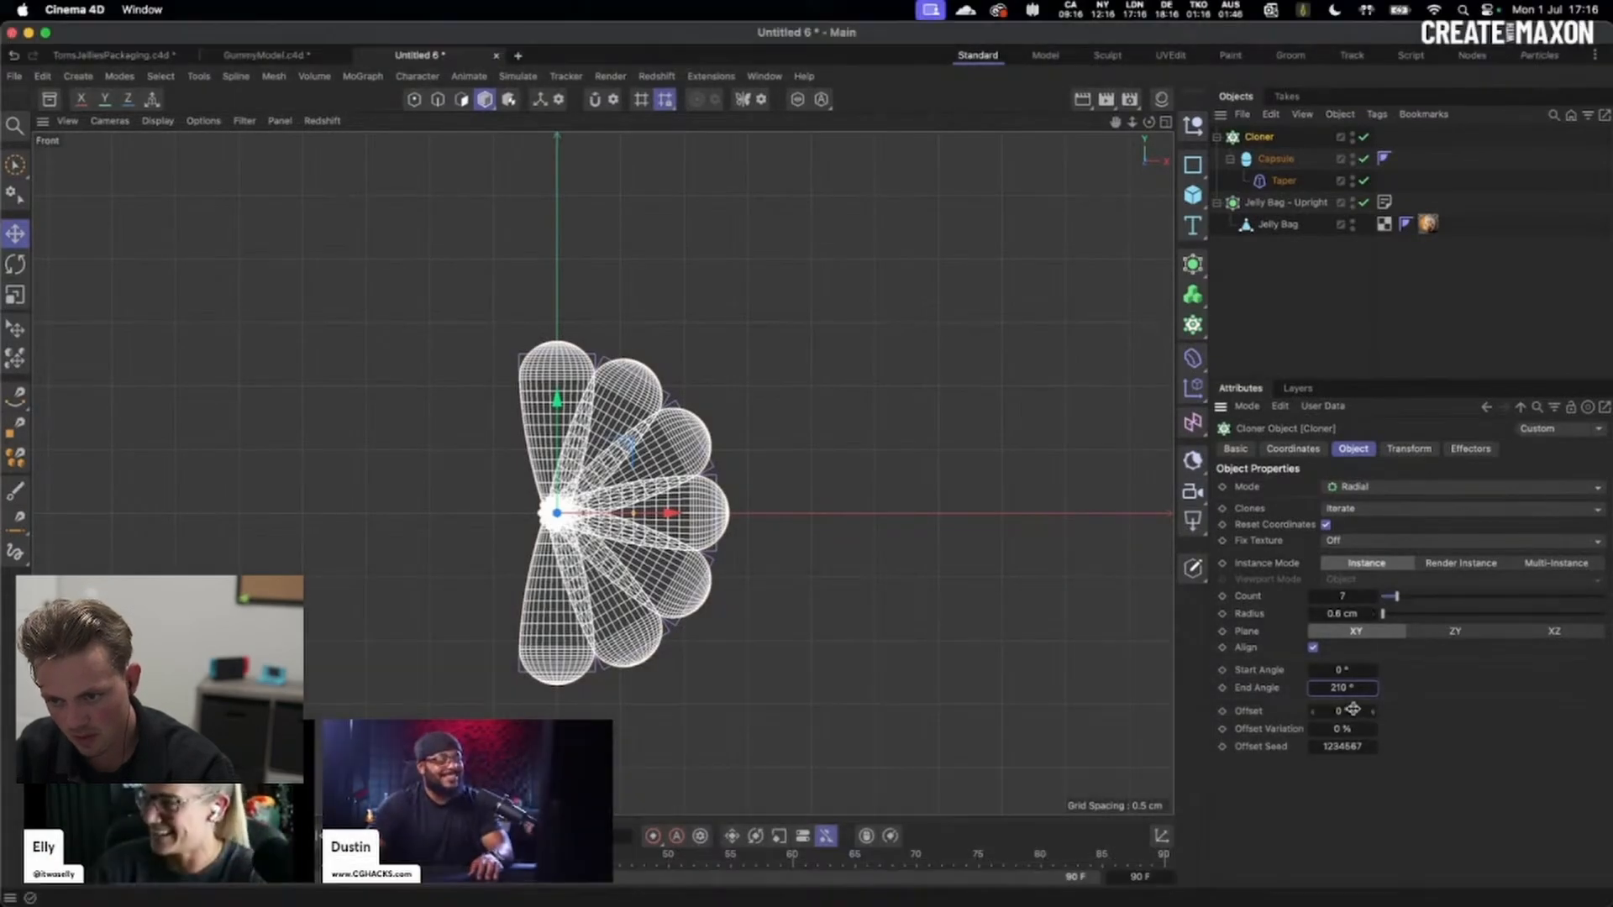
click(393, 562)
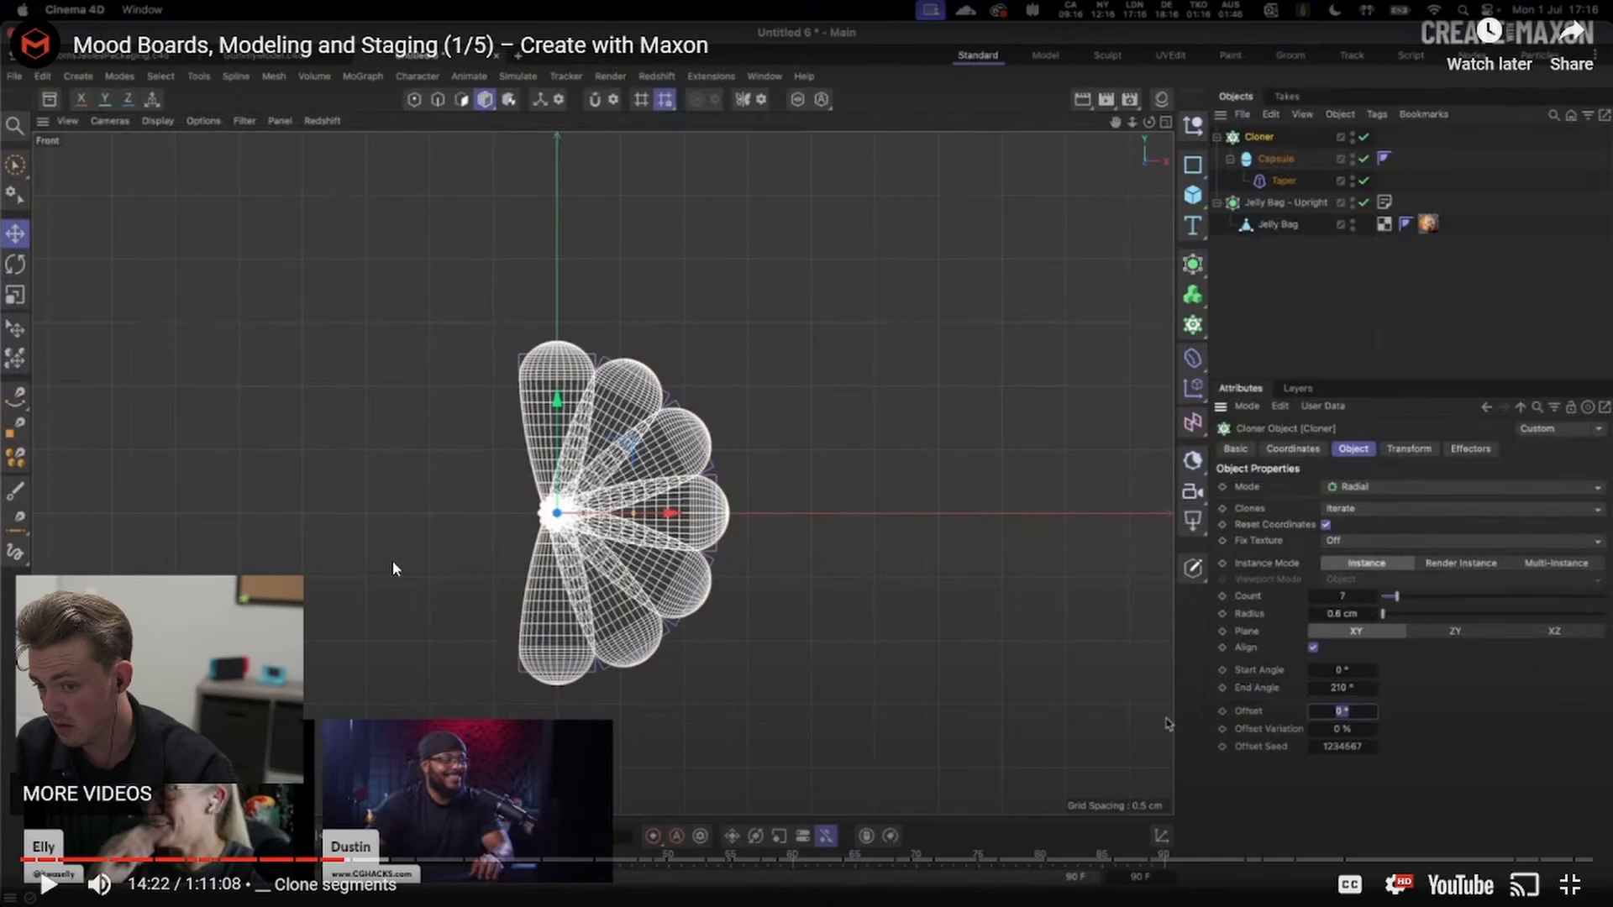
click(325, 859)
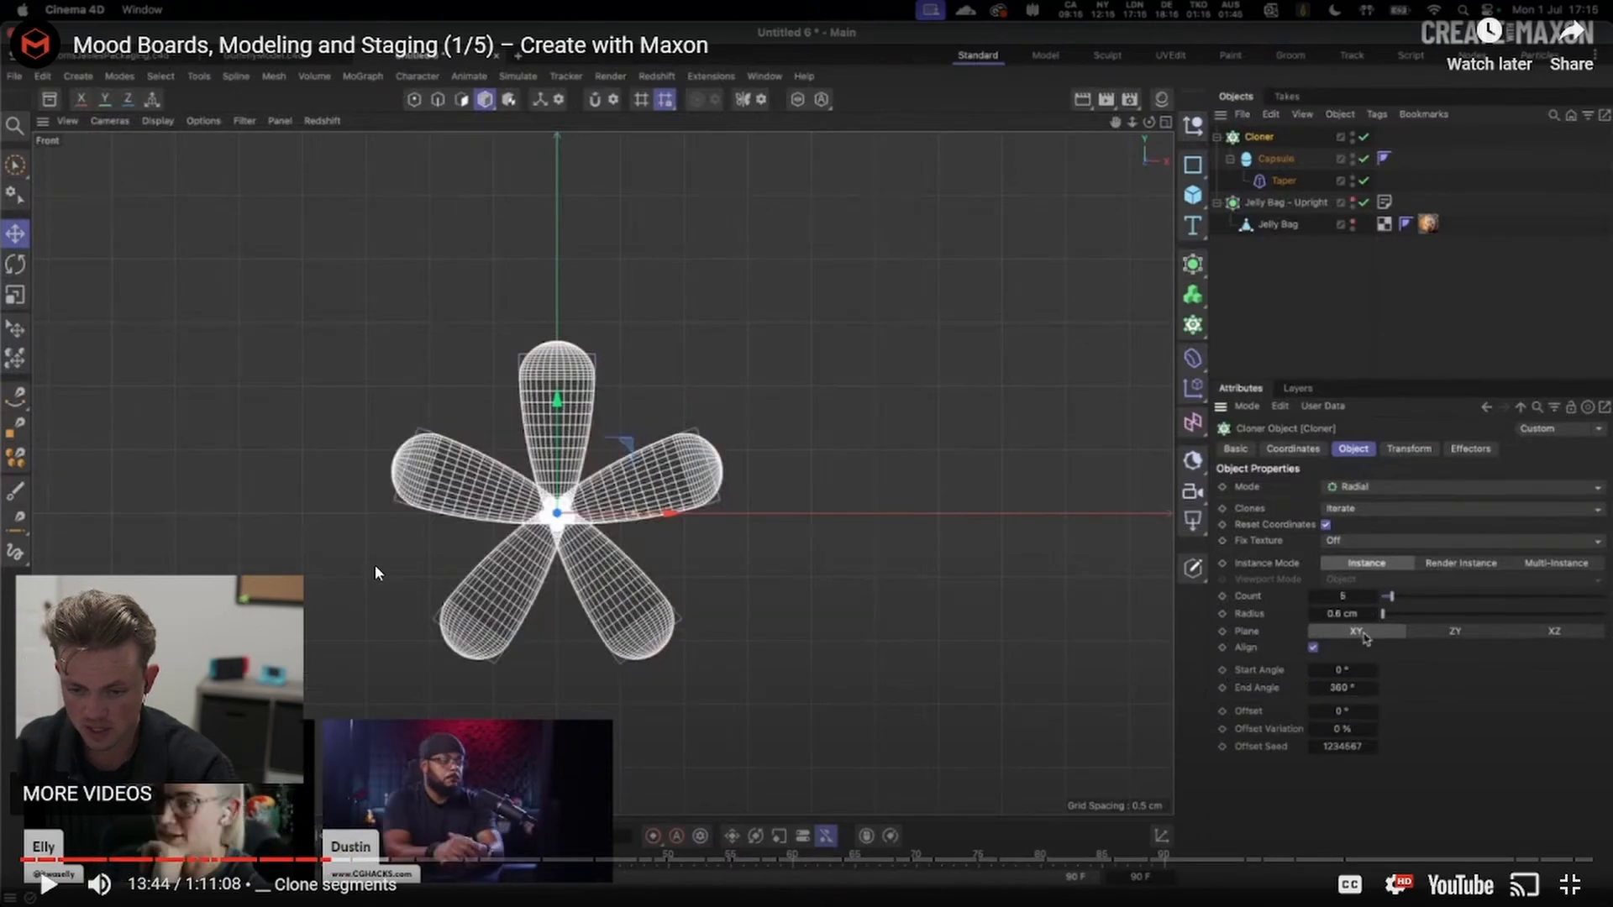
key(Right)
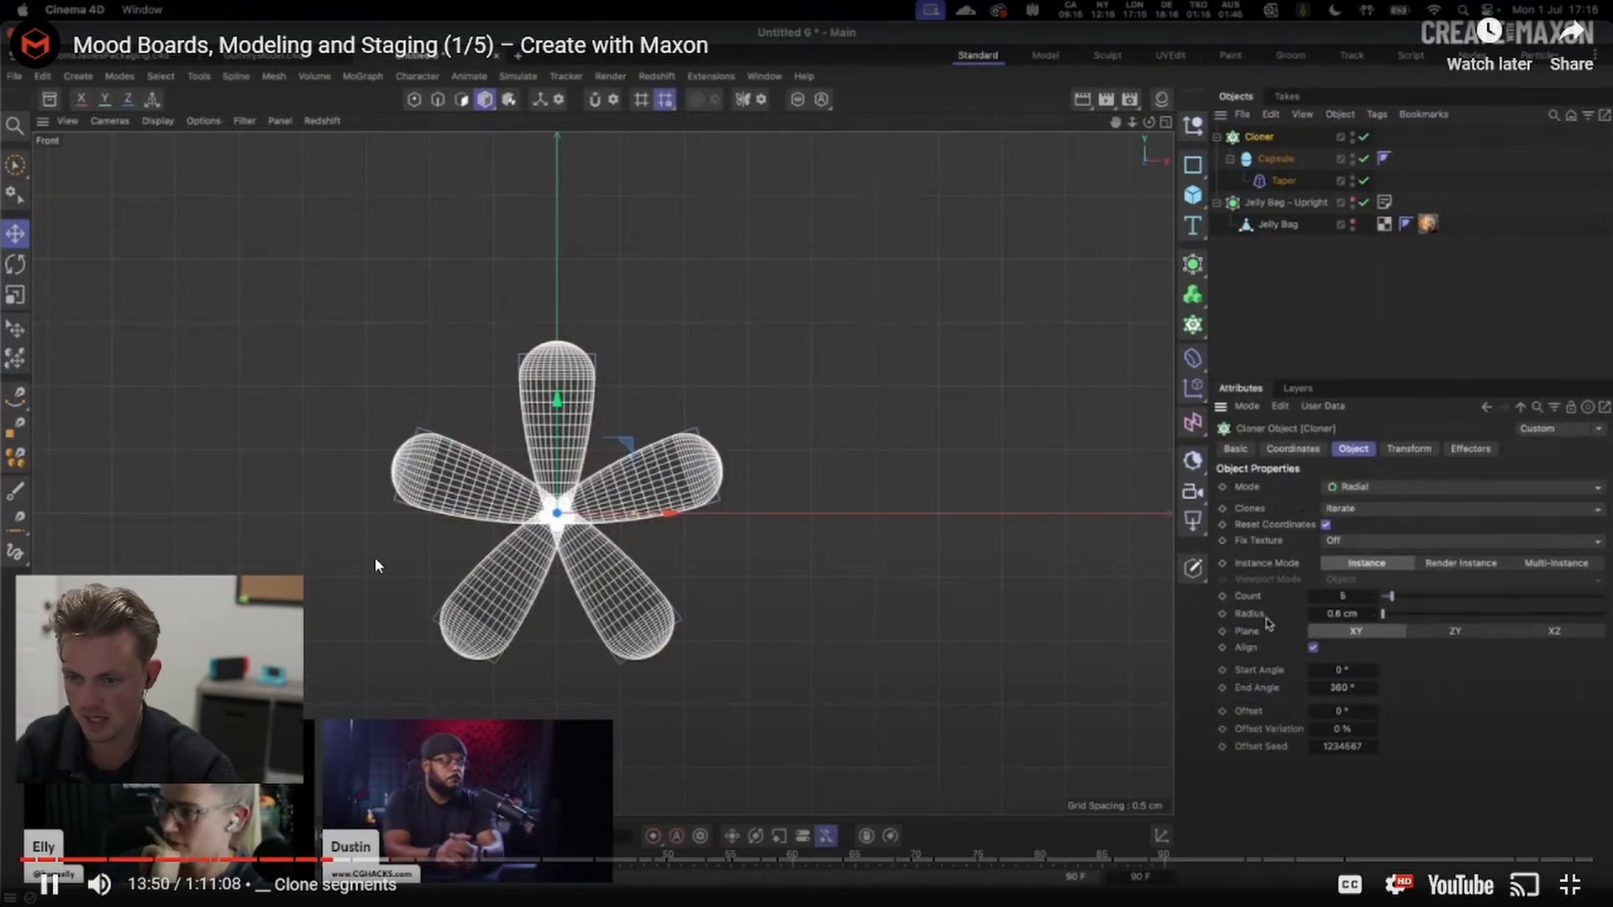
key(Right)
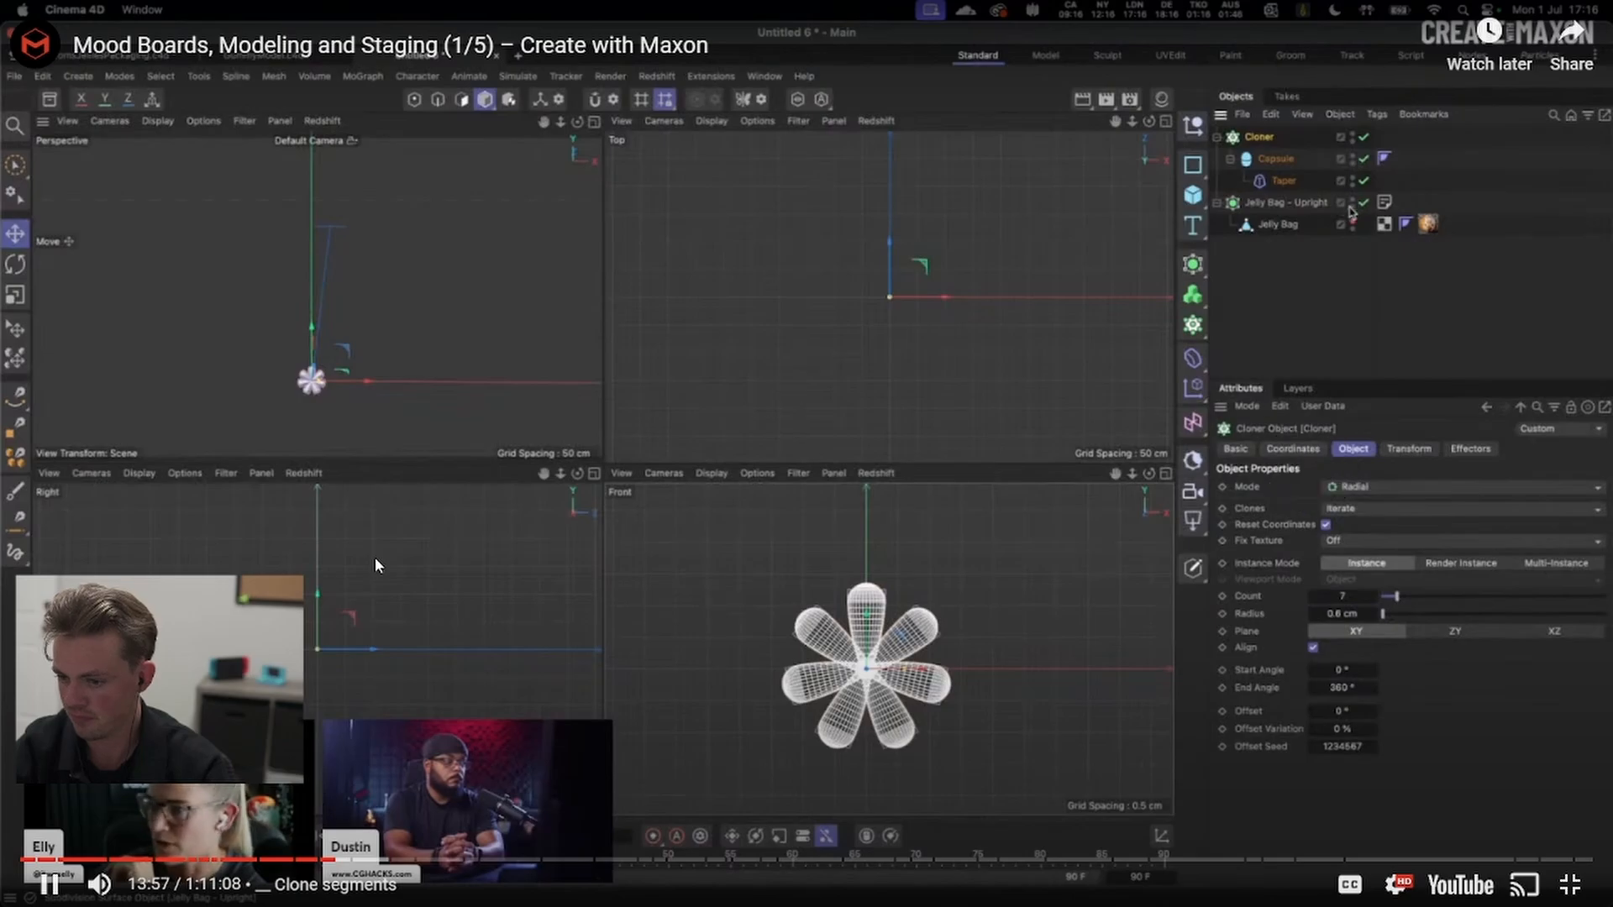
click(666, 415)
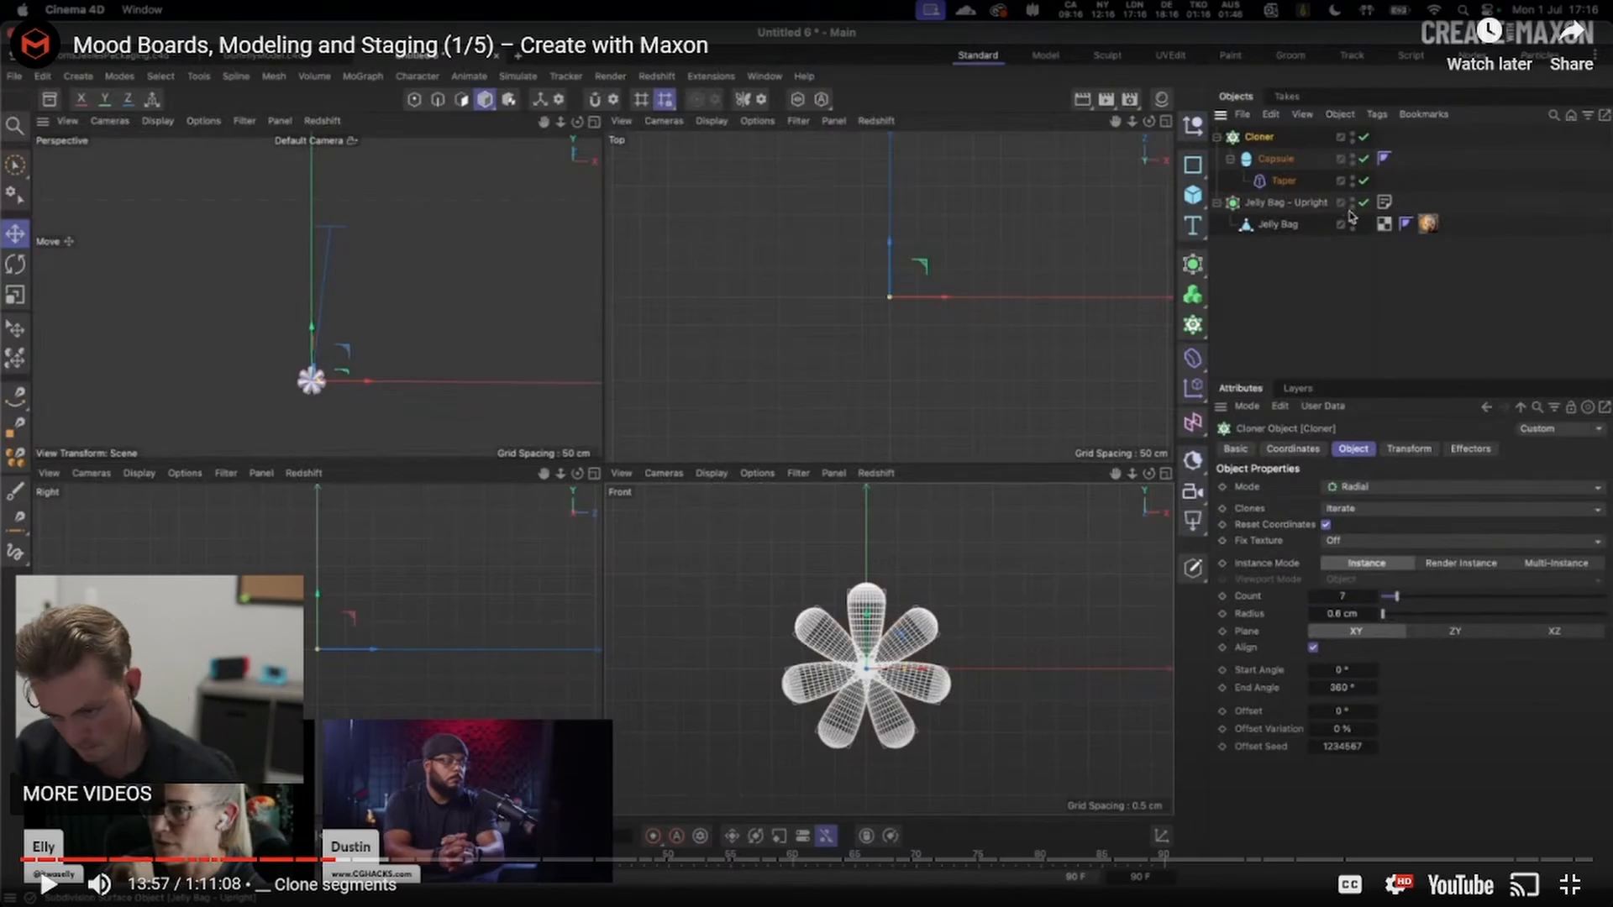
click(388, 595)
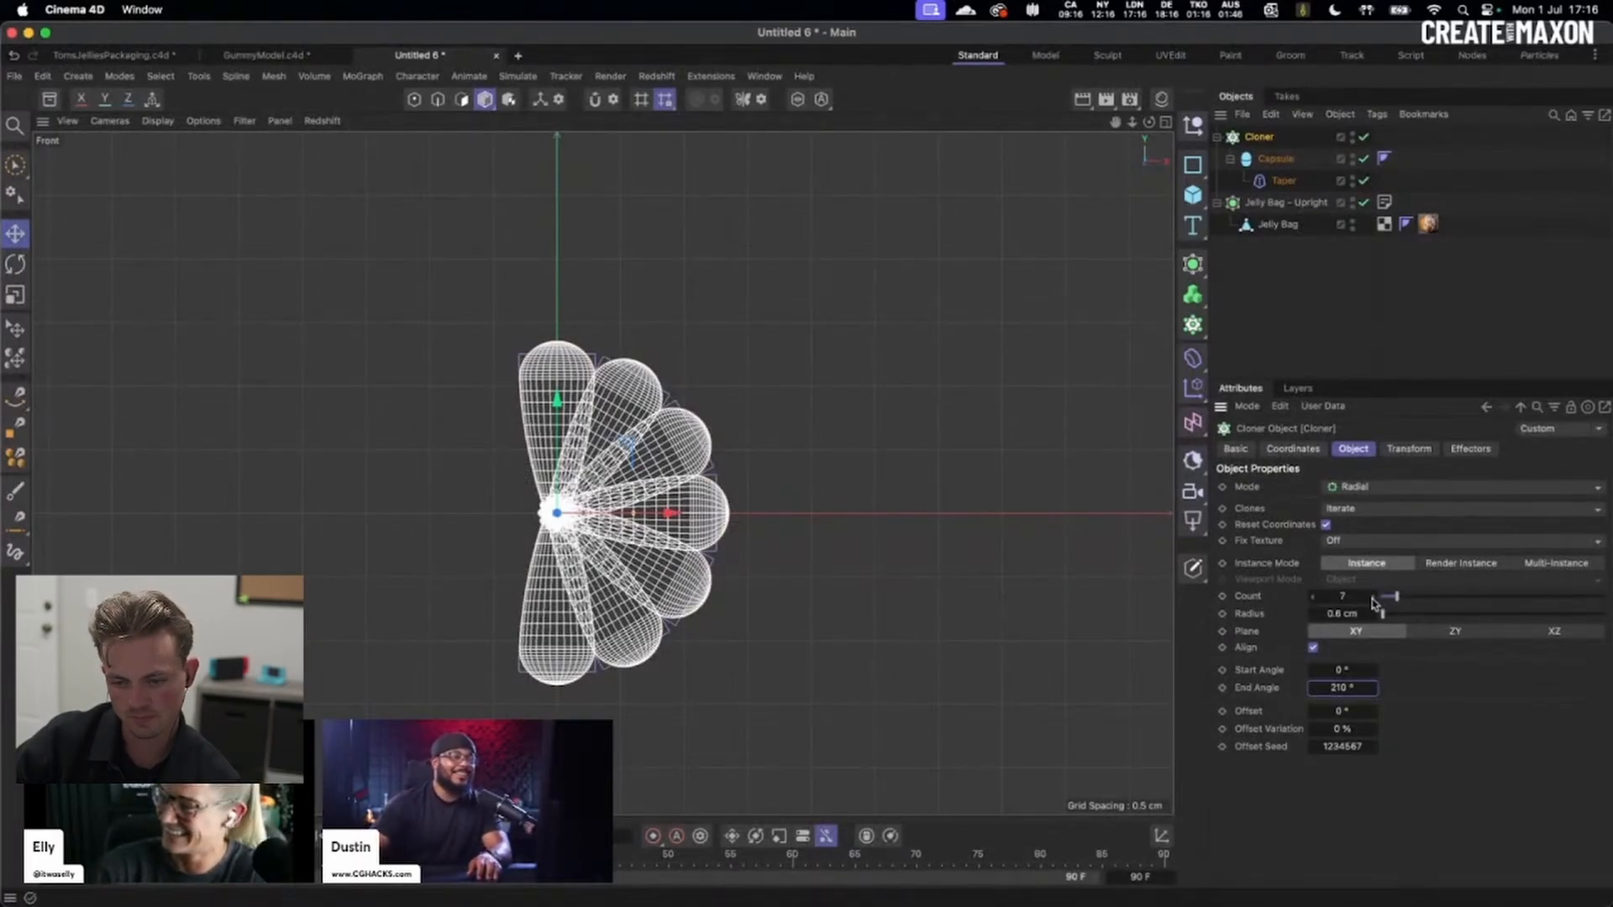
- Set the radial cloner's end angle to 360°
key(Tab)
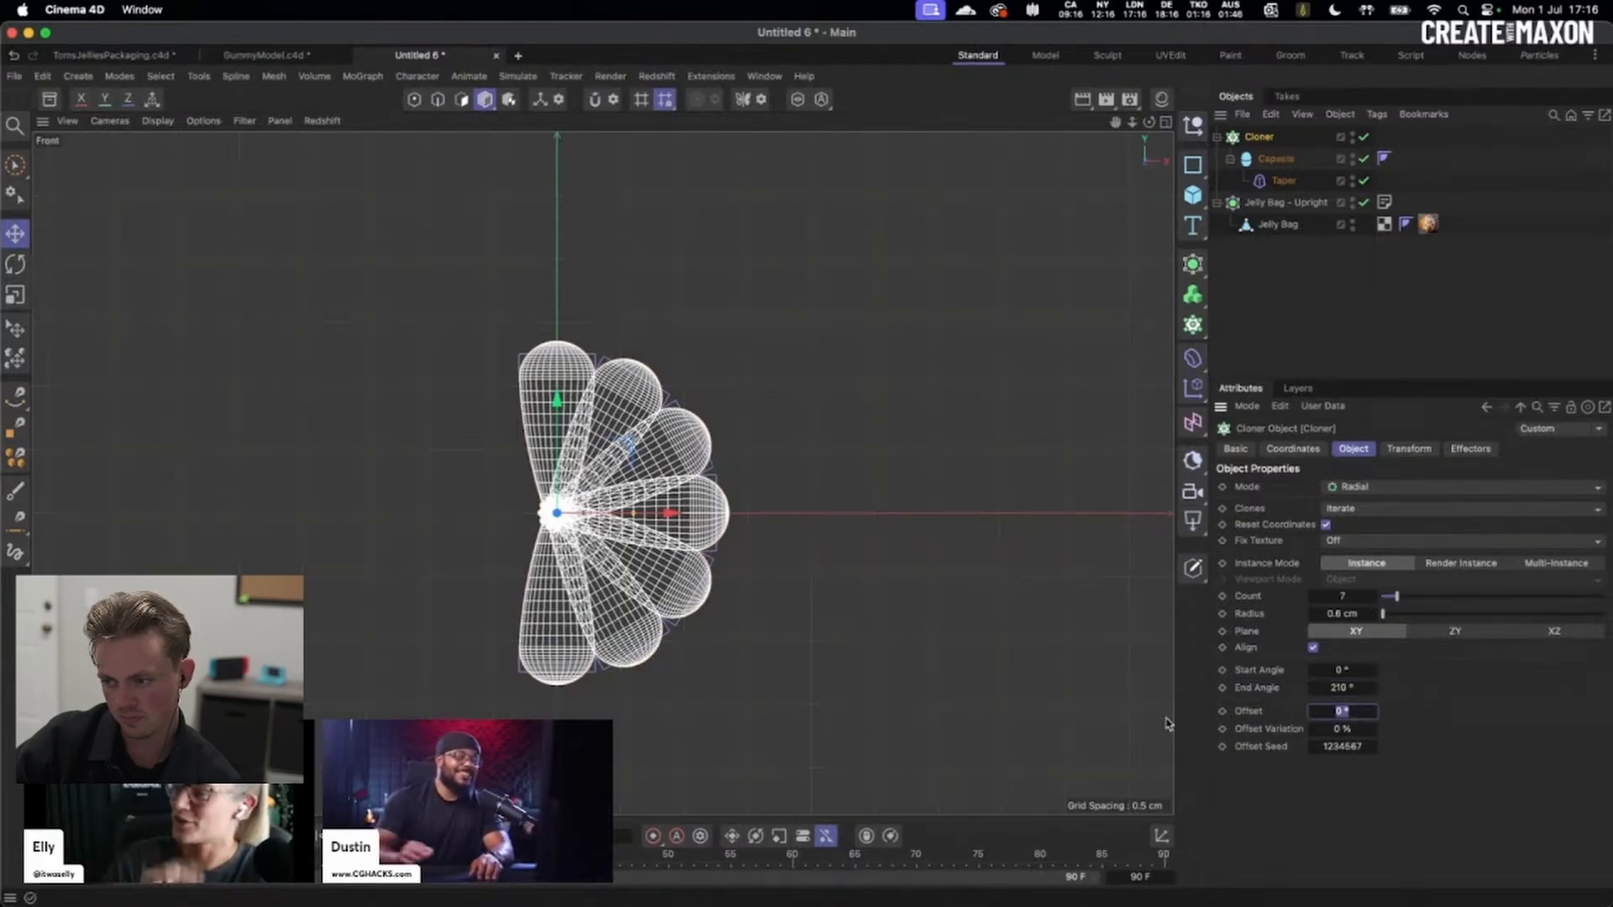
click(1351, 688)
text(360)
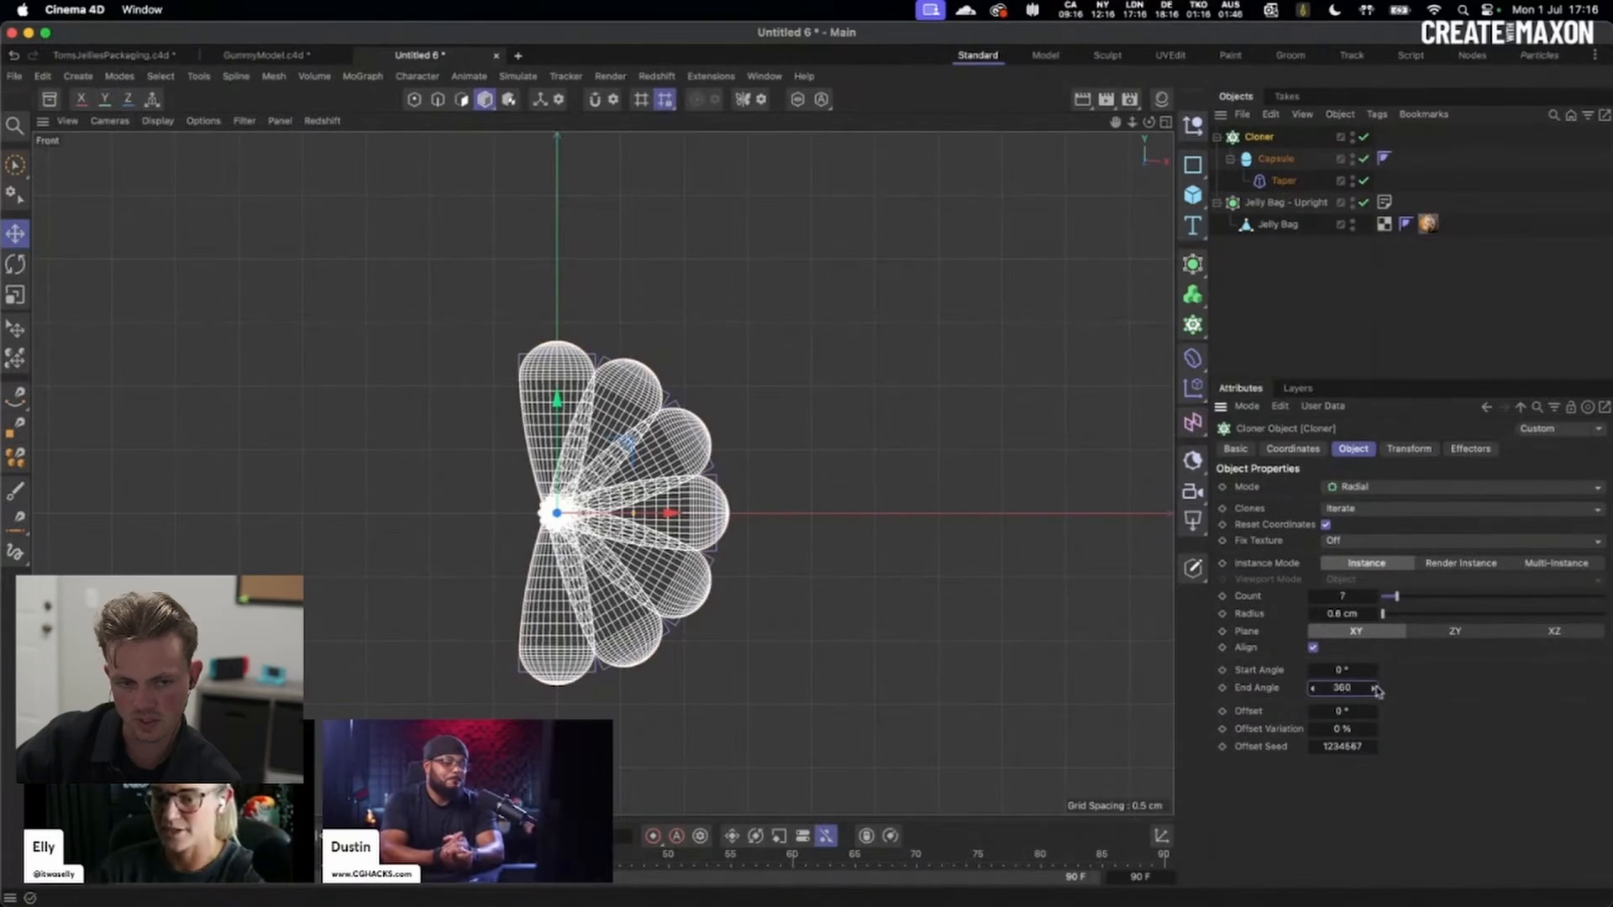
key(Return)
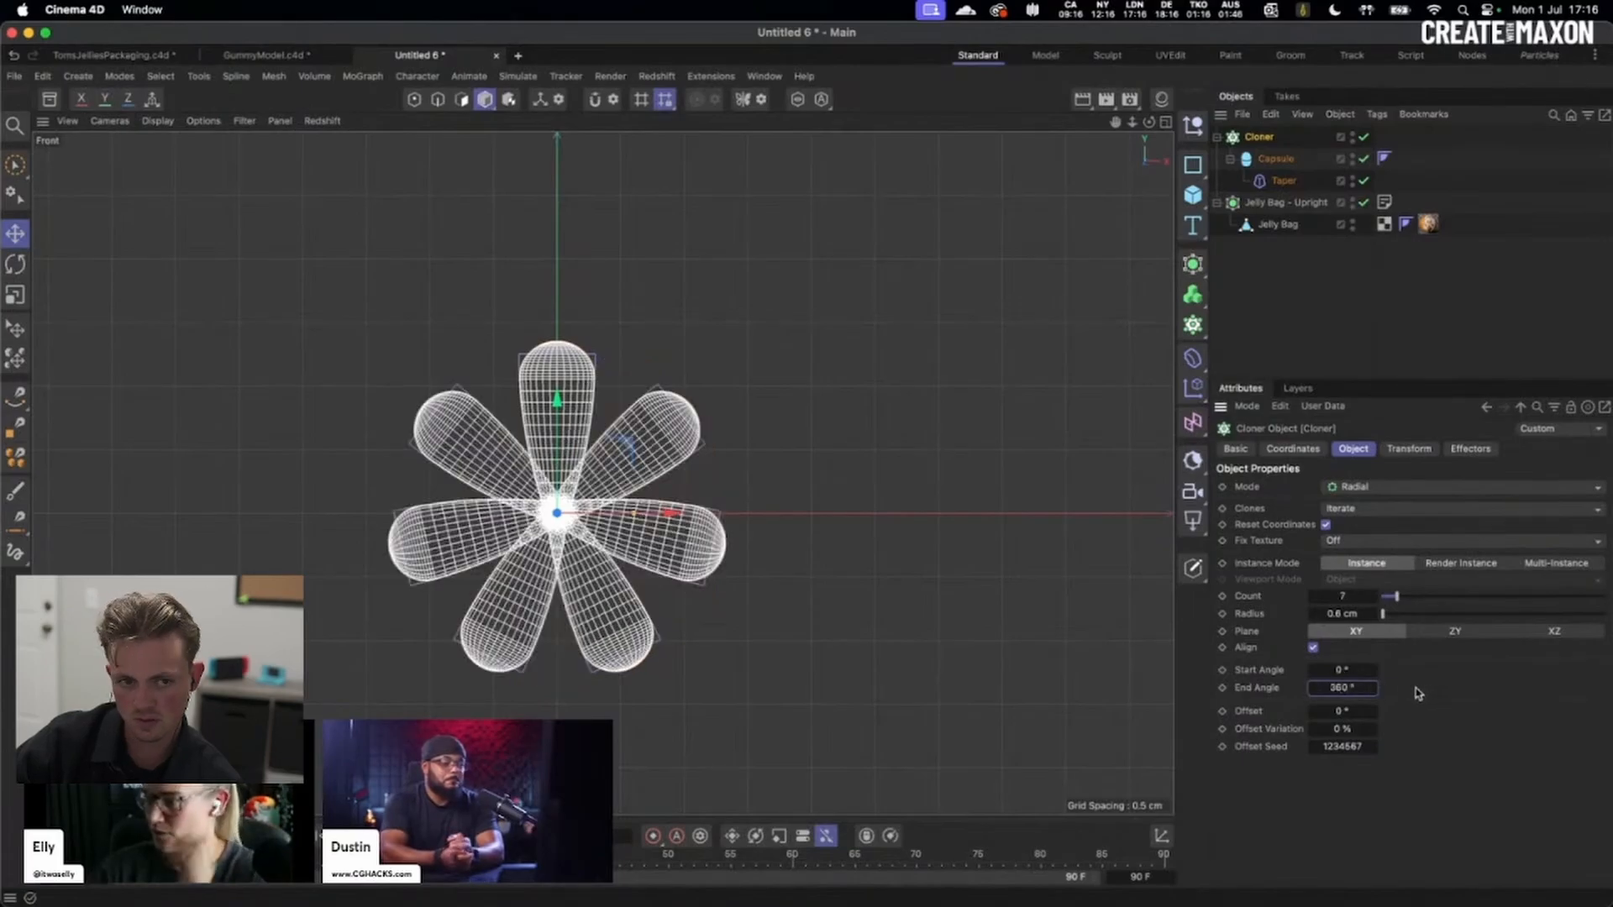
- Set the radial cloner's end angle to 210° and its offset to -90°
click(1359, 689)
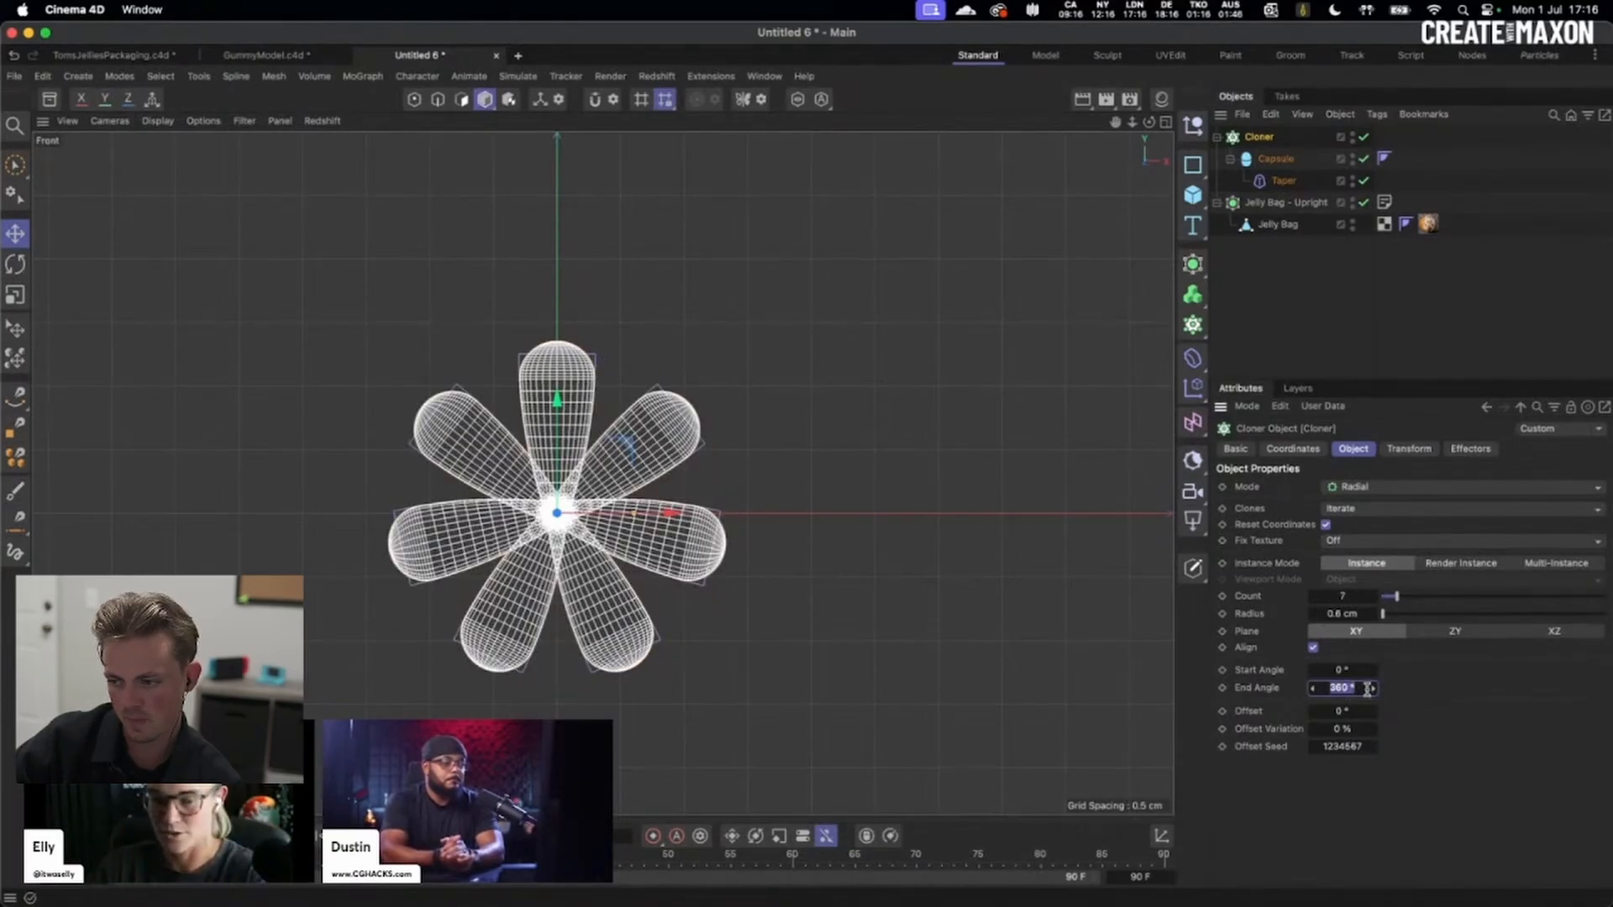
text(210)
key(Tab)
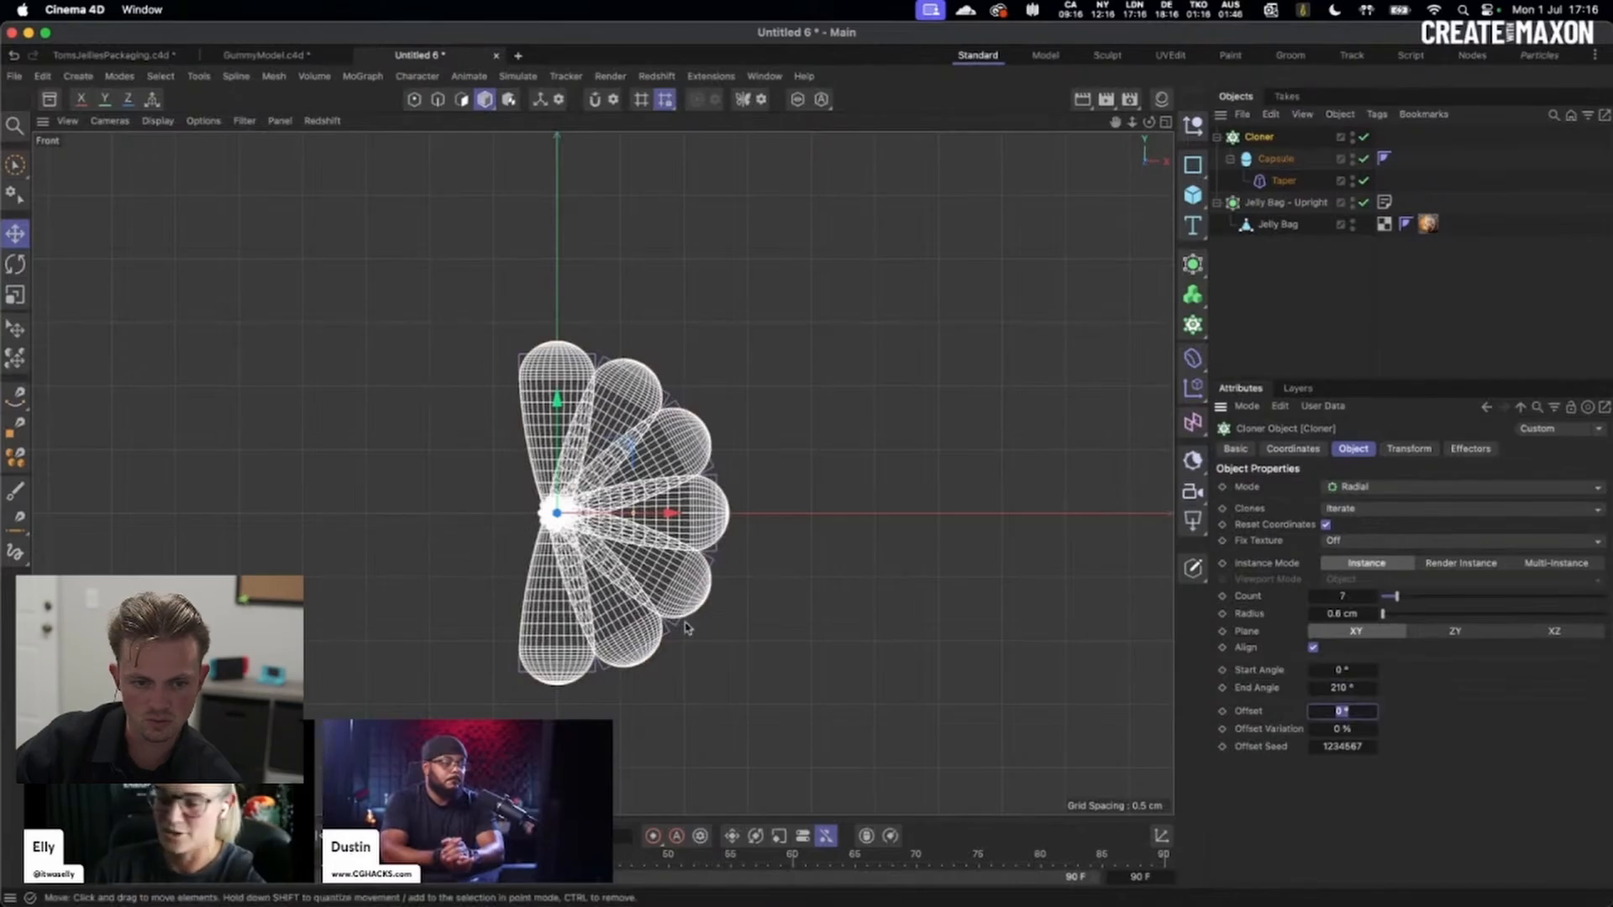
text(-90)
key(Return)
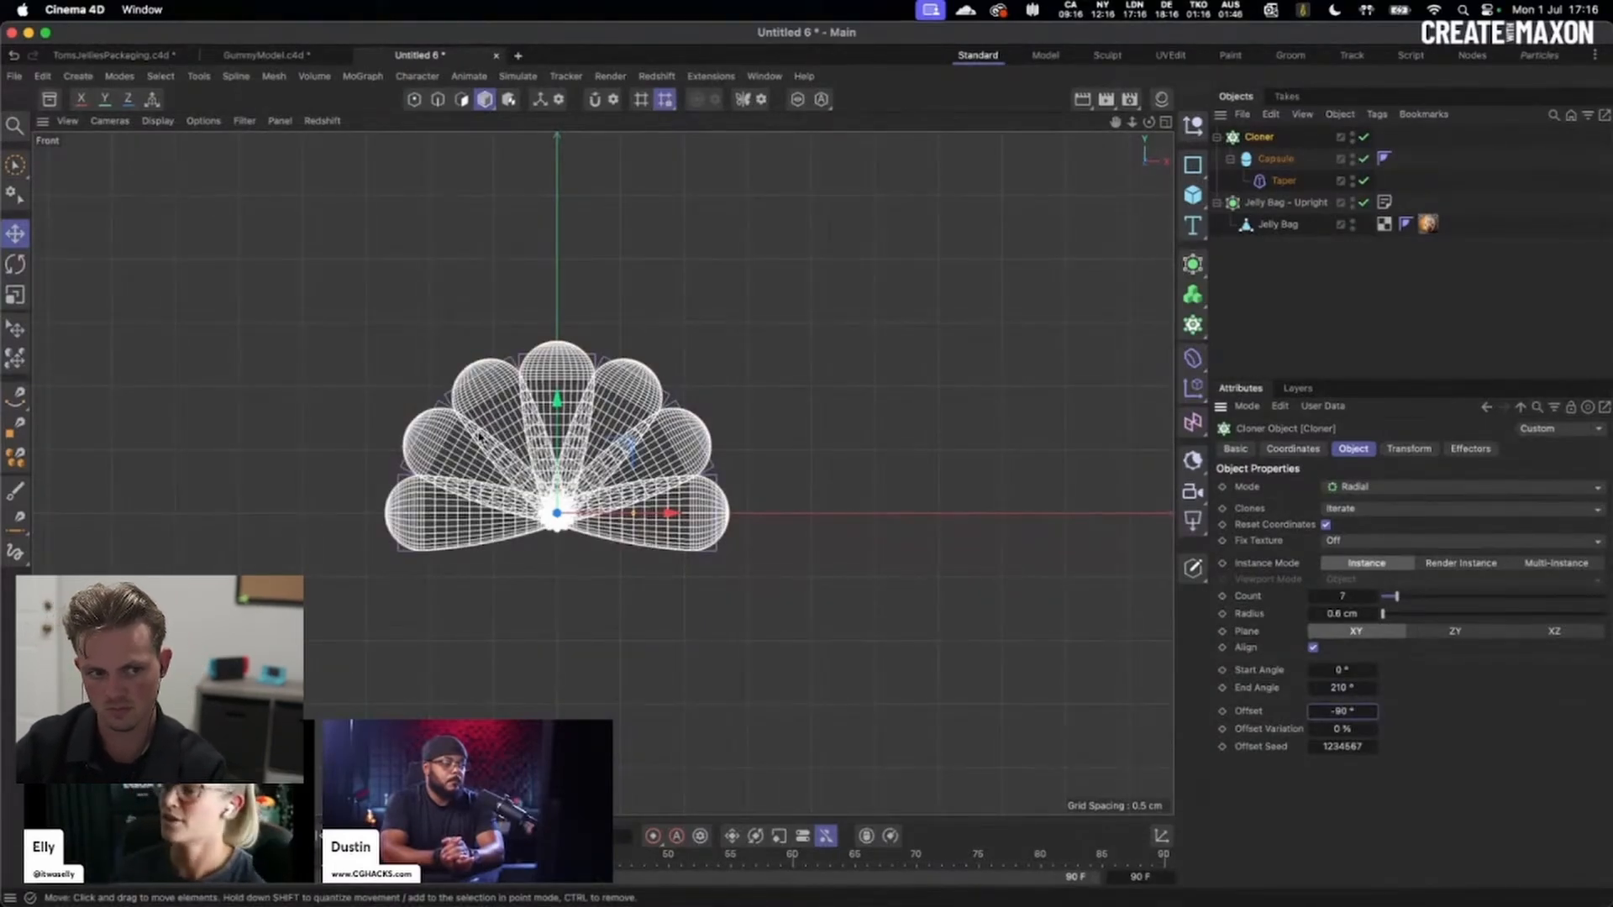
- Add a Volume Builder, make the radial Cloner its child, and select the Volume Builder
click(1165, 120)
key(o)
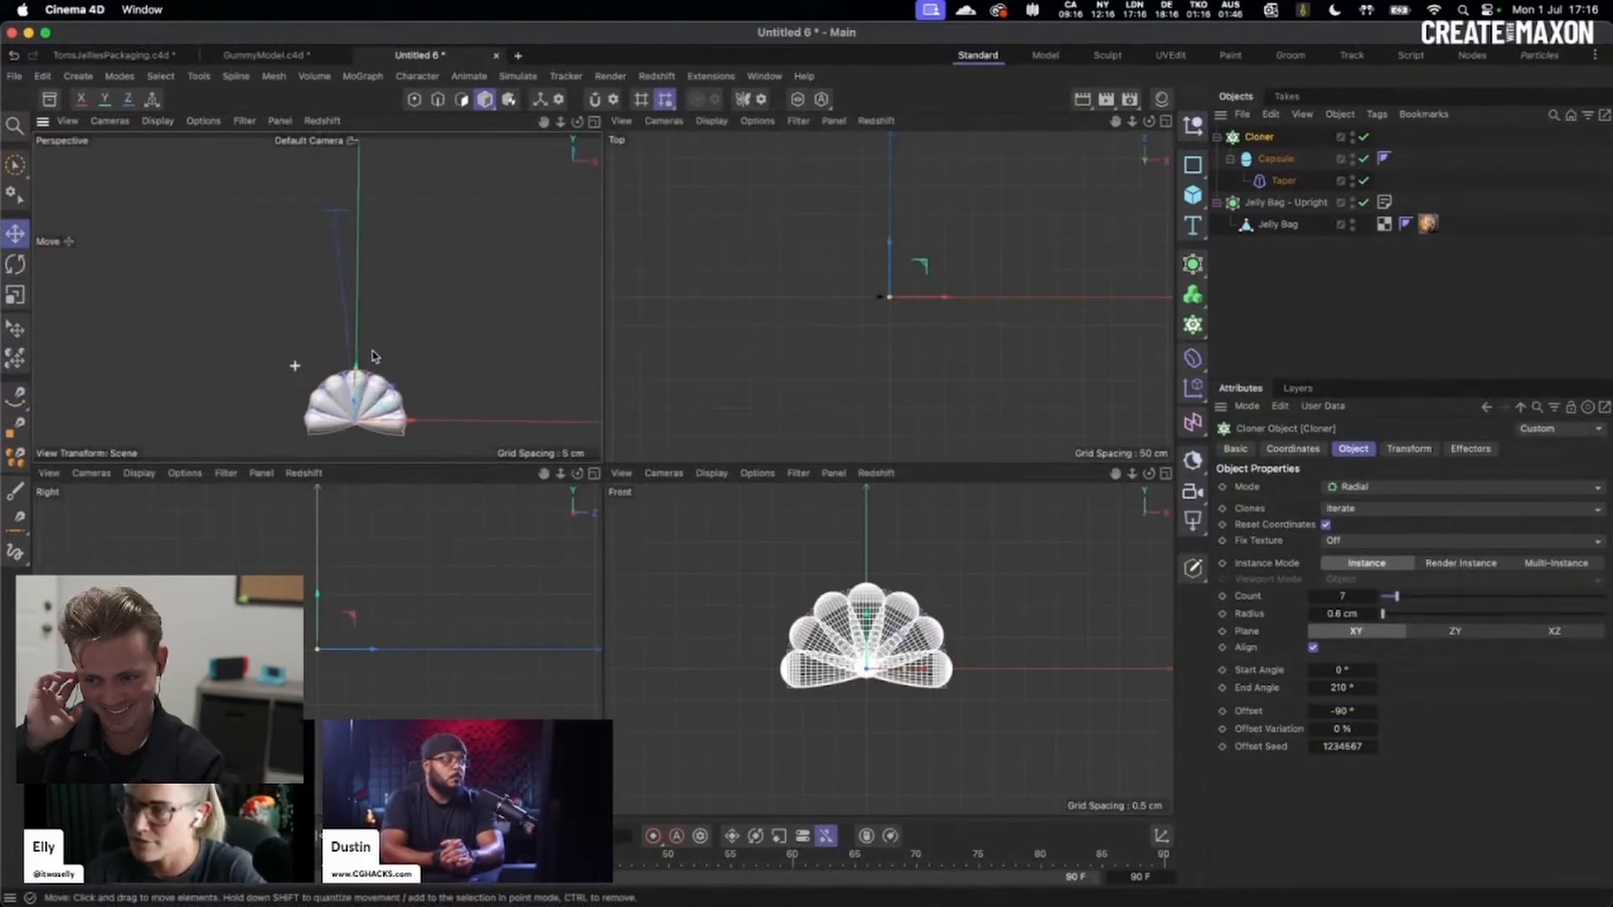
mouse_move(410, 350)
alt+mouse_down()
mouse_move(576, 317)
mouse_move(419, 340)
alt+mouse_up()
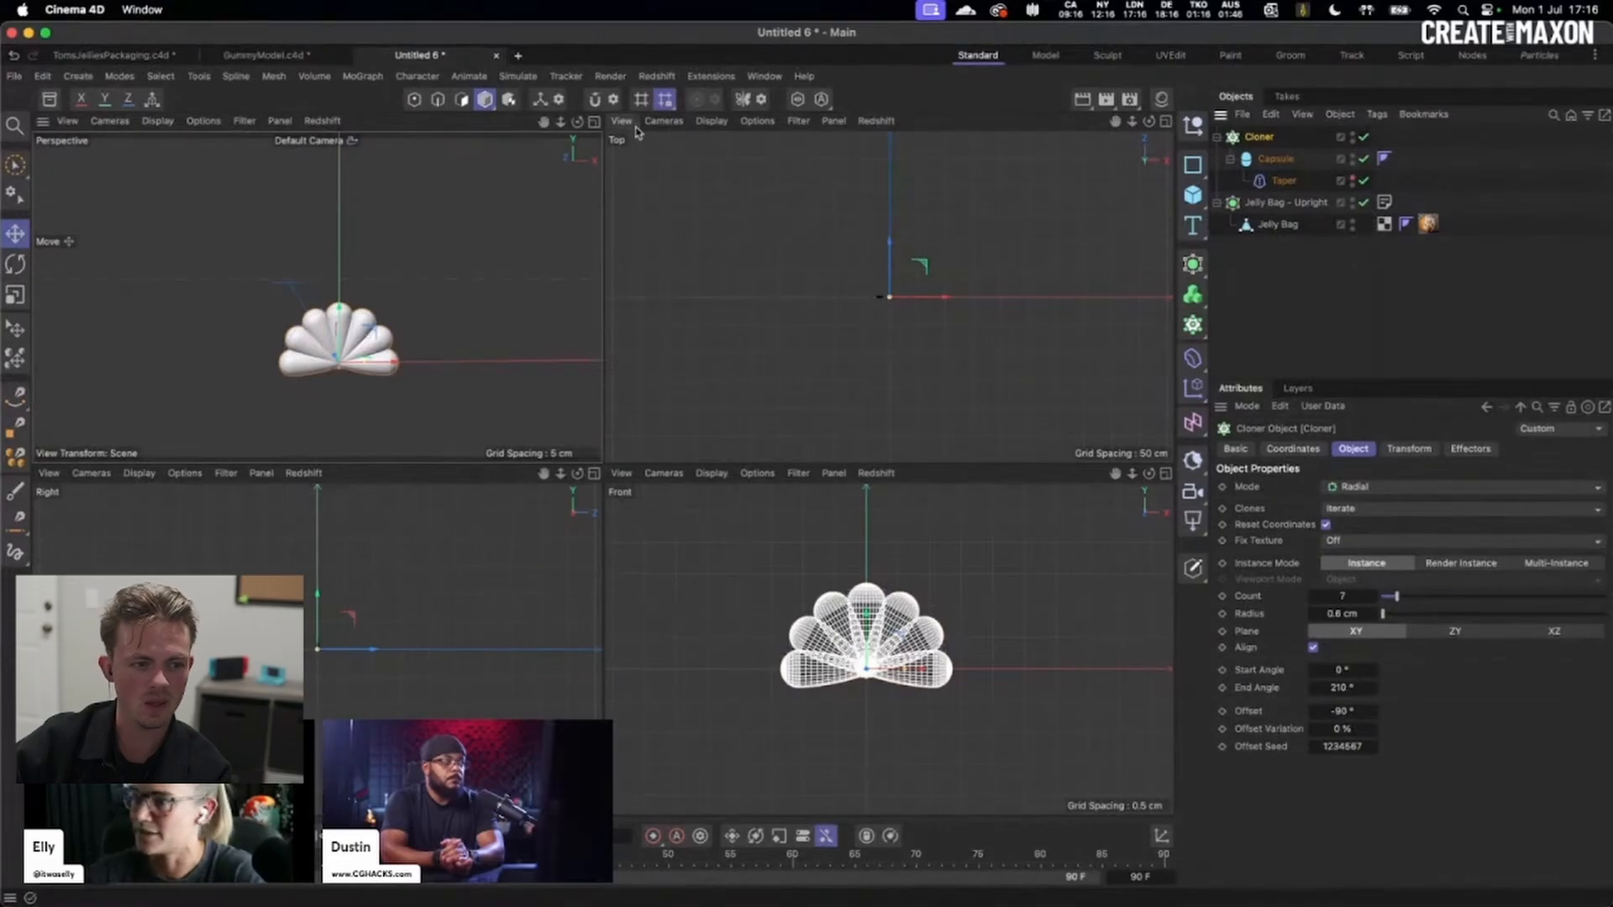
click(594, 122)
alt+drag(638, 546, 596, 508)
alt+right_drag(572, 511, 647, 516)
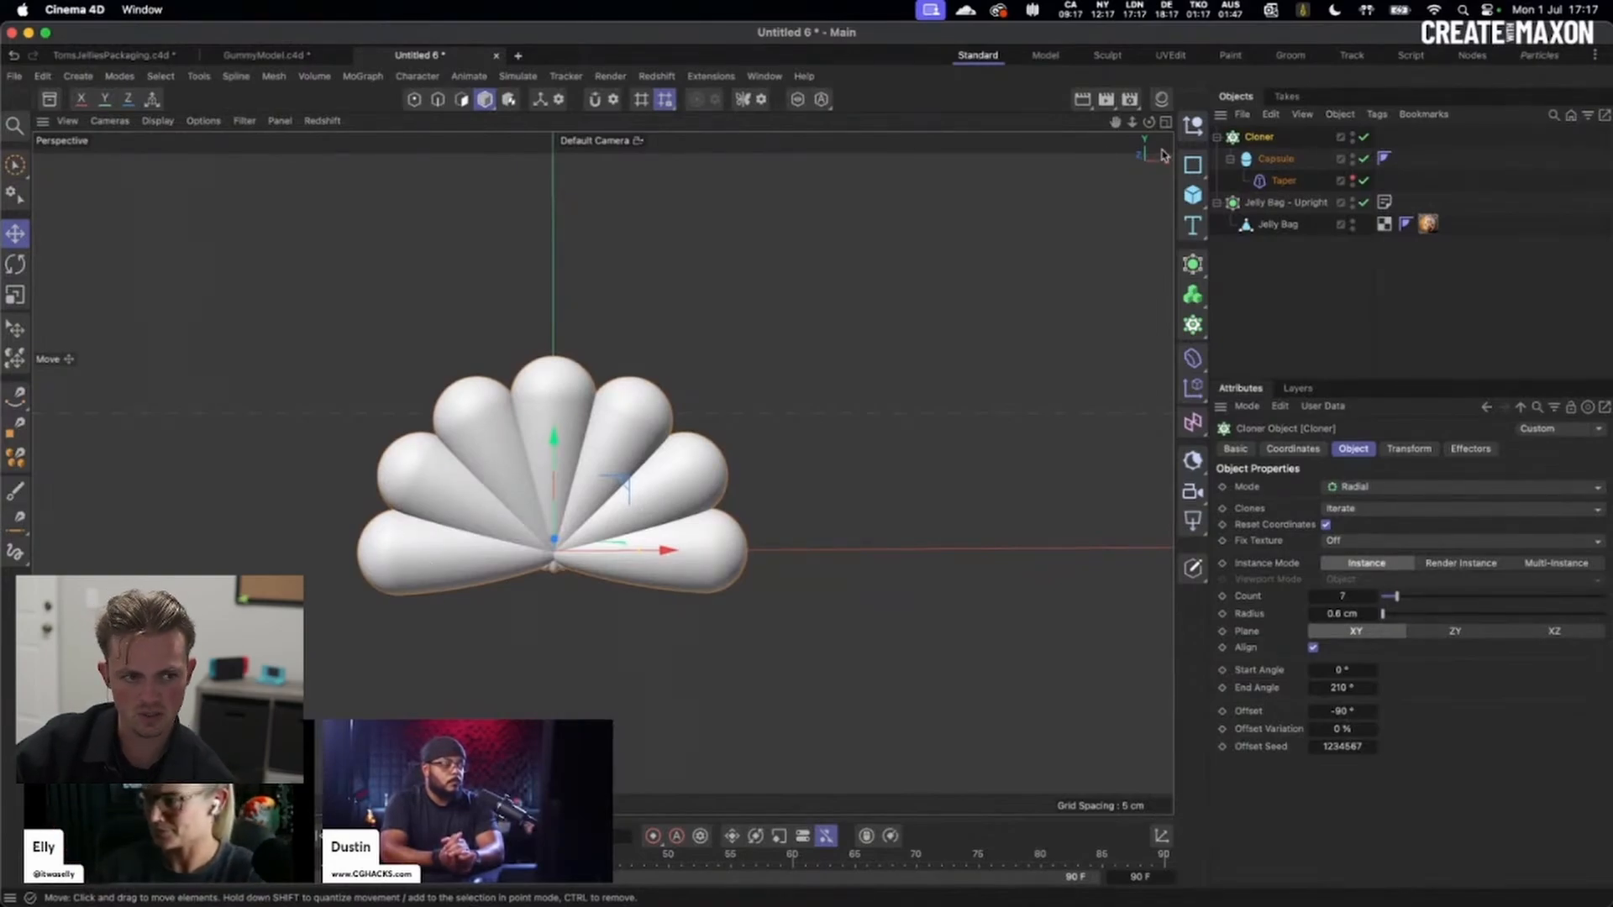
click(1192, 293)
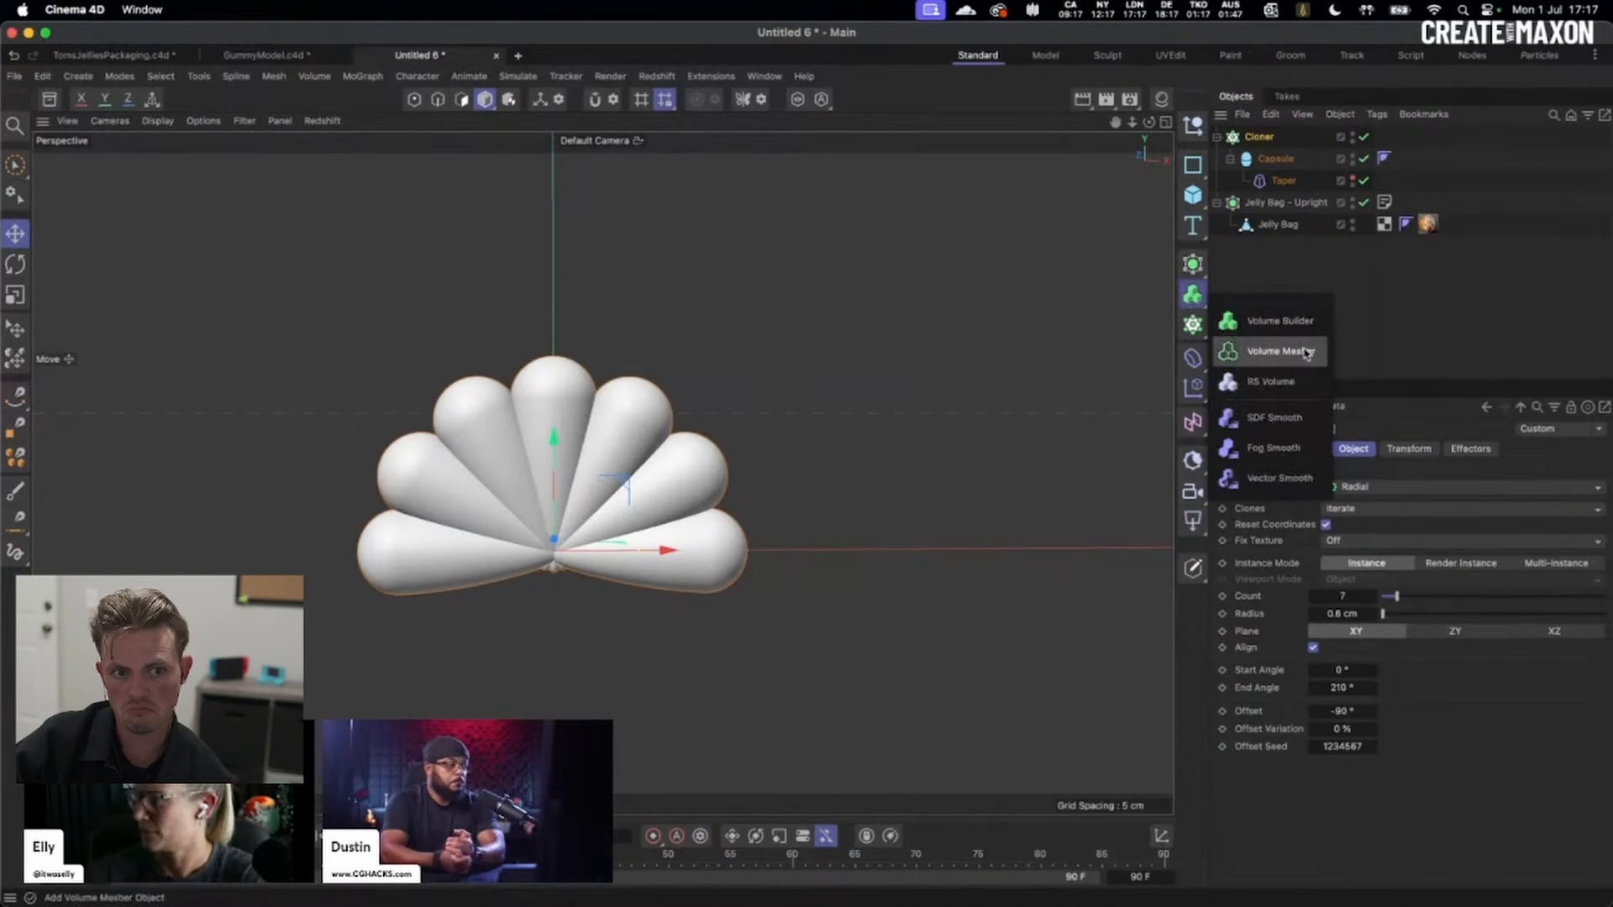
click(1287, 323)
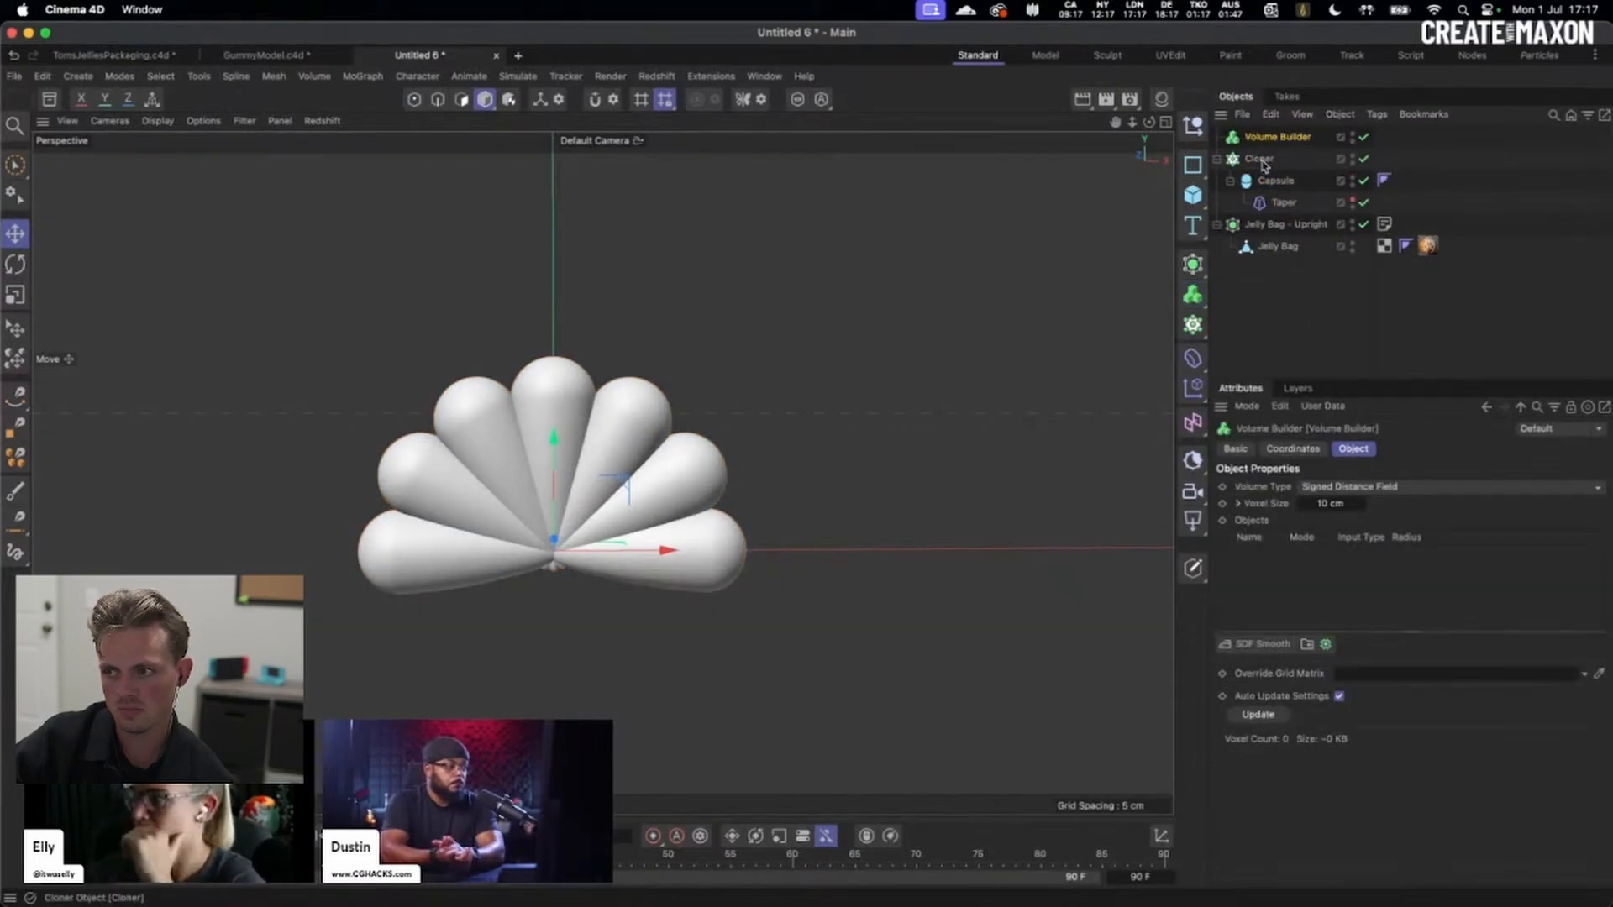
drag(1263, 166, 1268, 146)
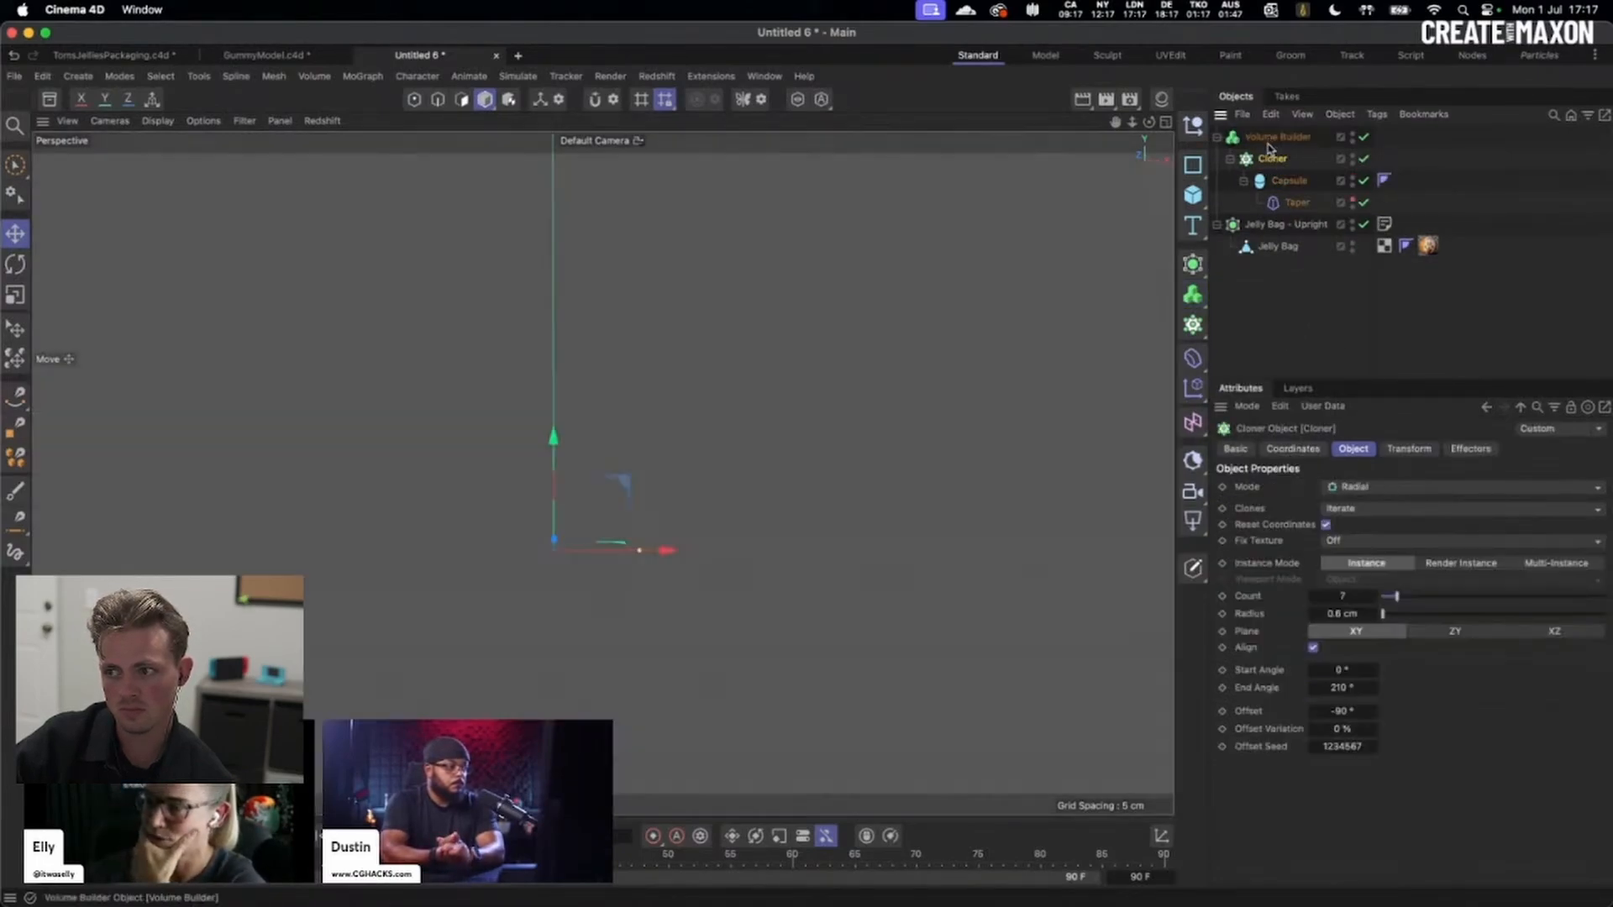
click(1273, 138)
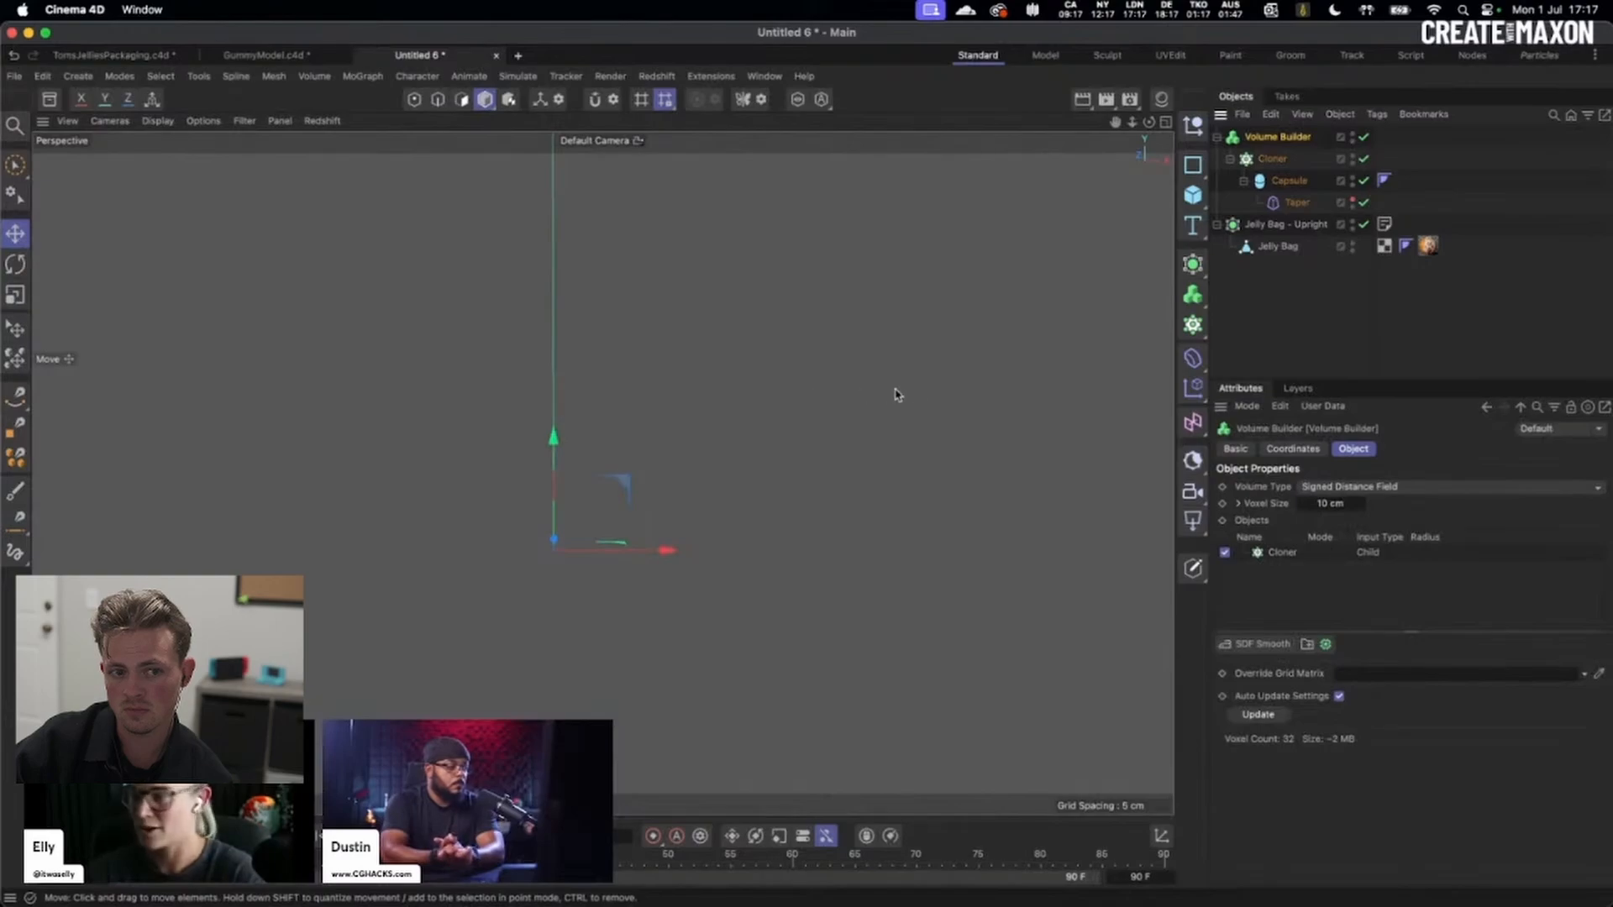
key(h)
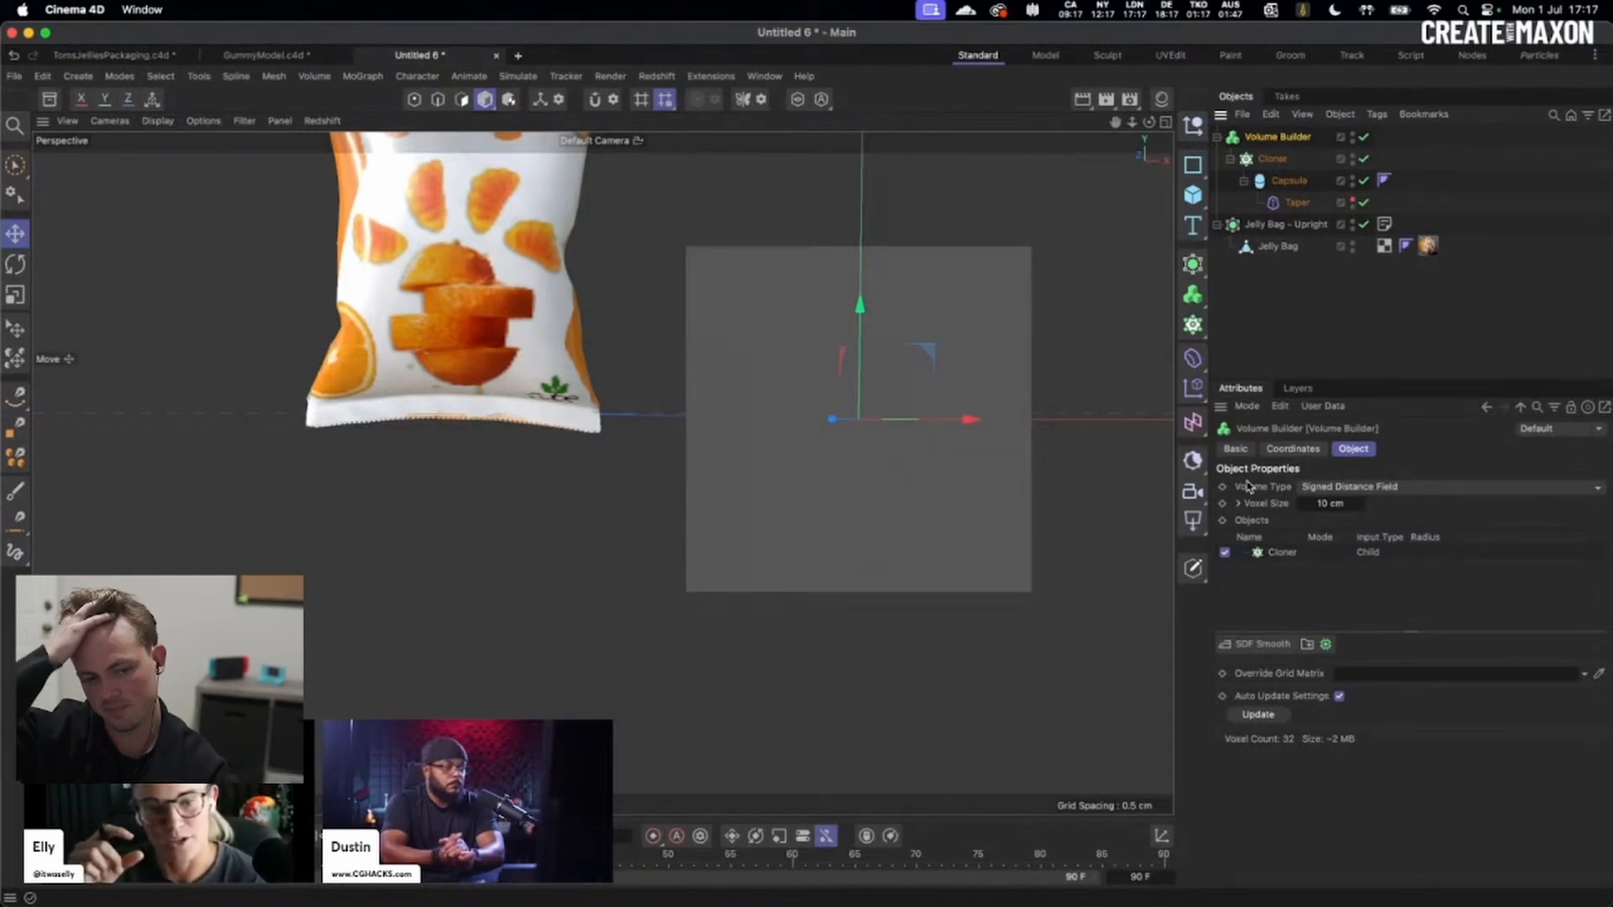
- Set the Volume Builder's voxel size to 0.01 cm and frame the merged segments
click(1324, 503)
text(01)
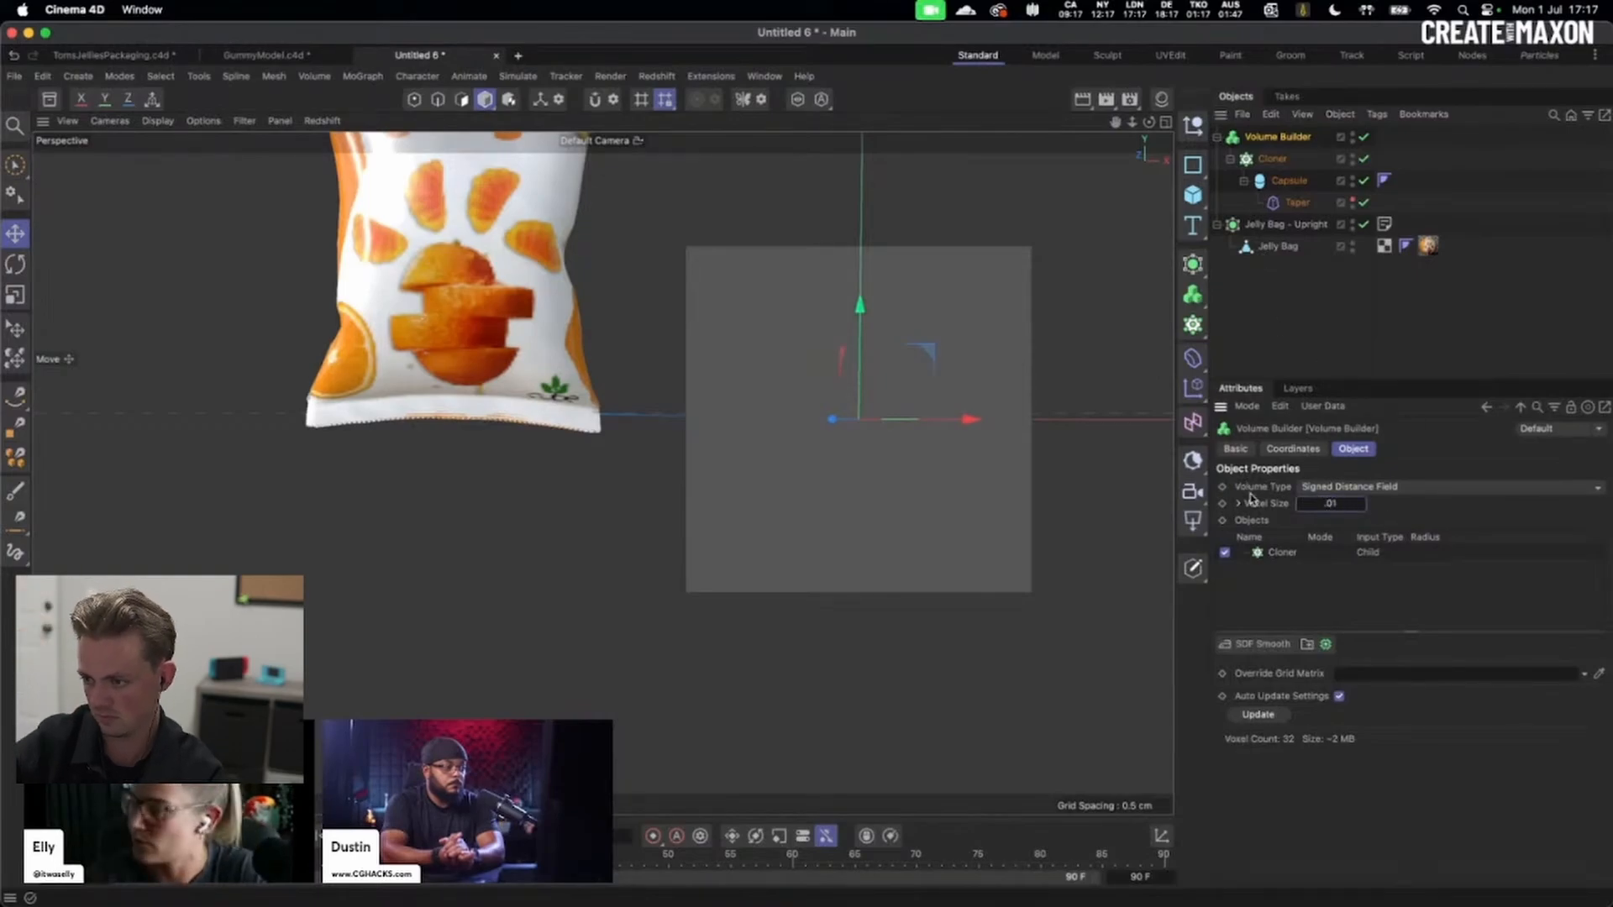
text(.01)
key(Return)
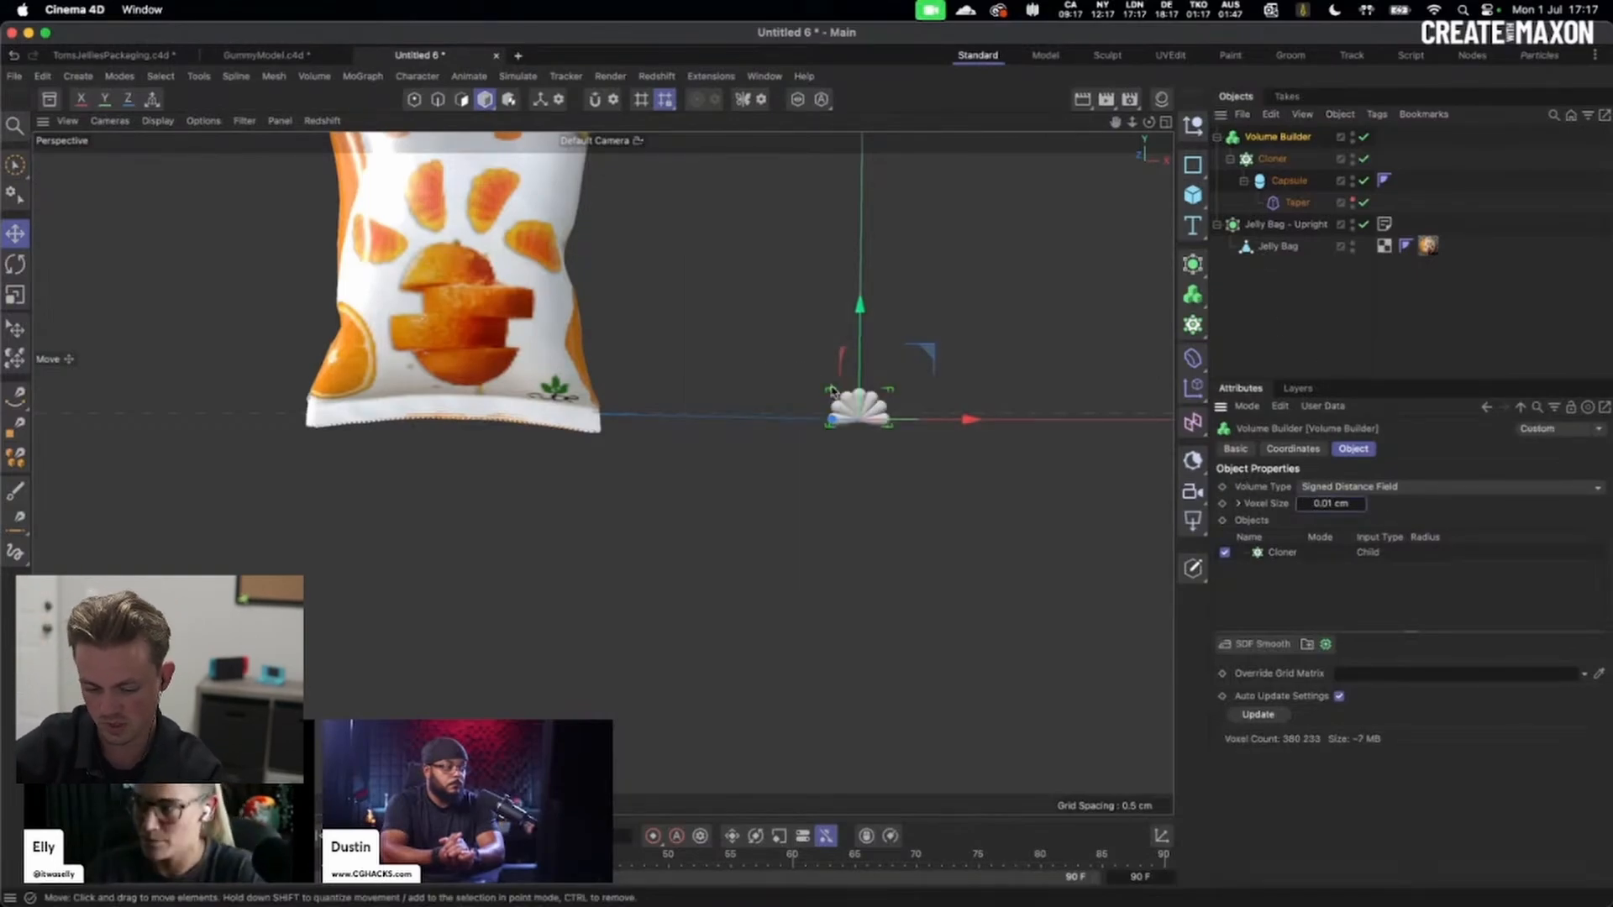
key(o)
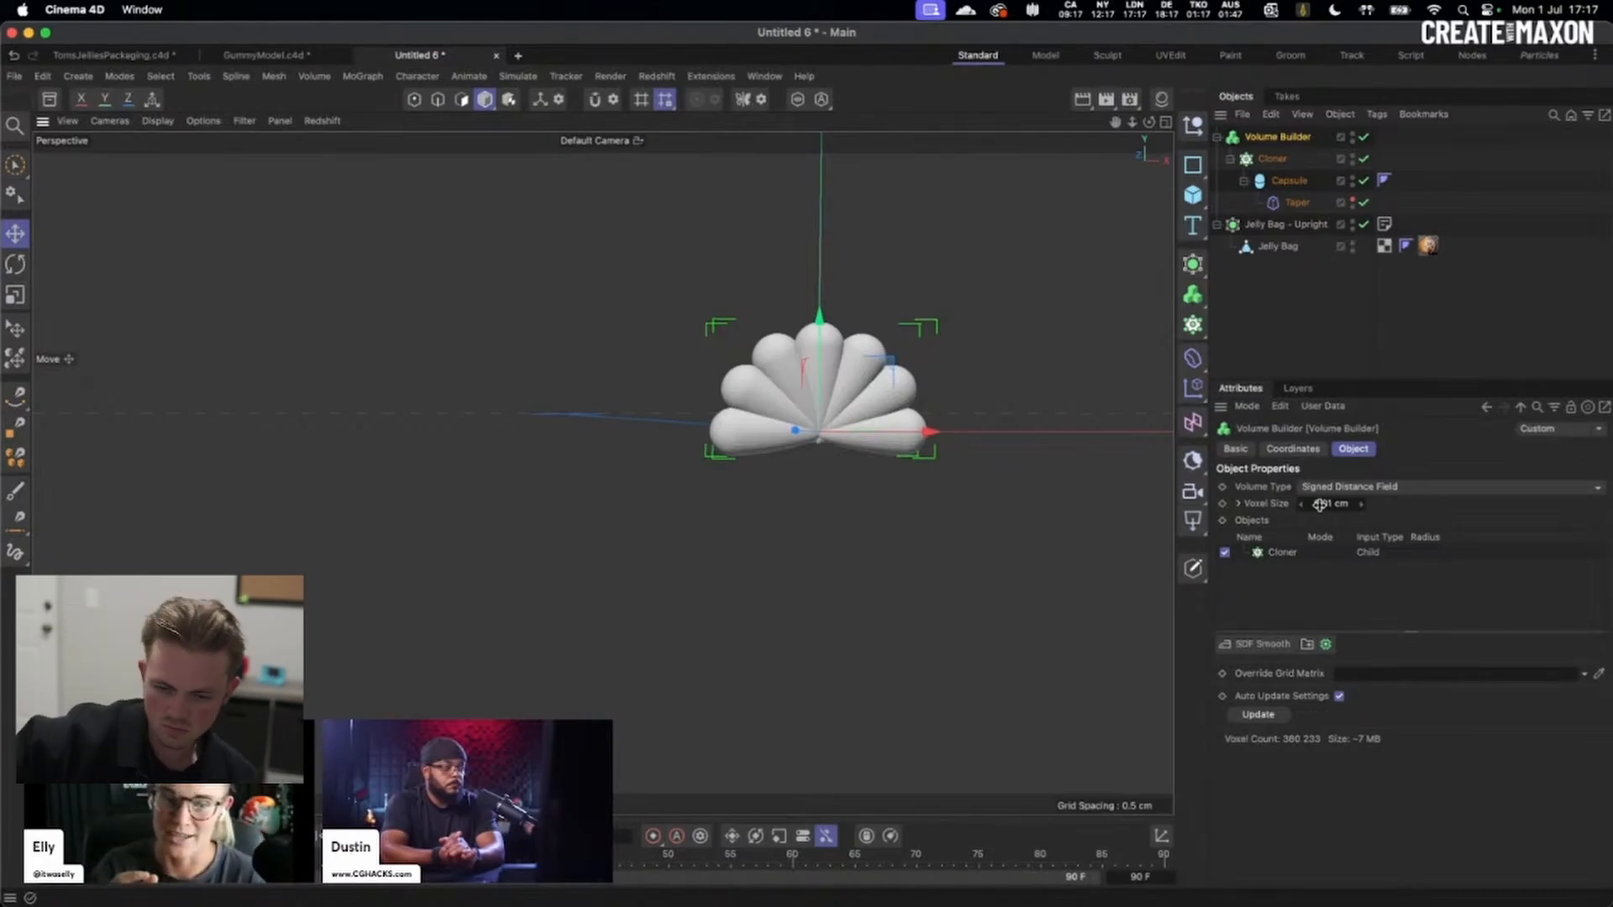
- Show the Volume Builder's coordinate and size values, deselect it and inspect the merged segments up close
click(1158, 834)
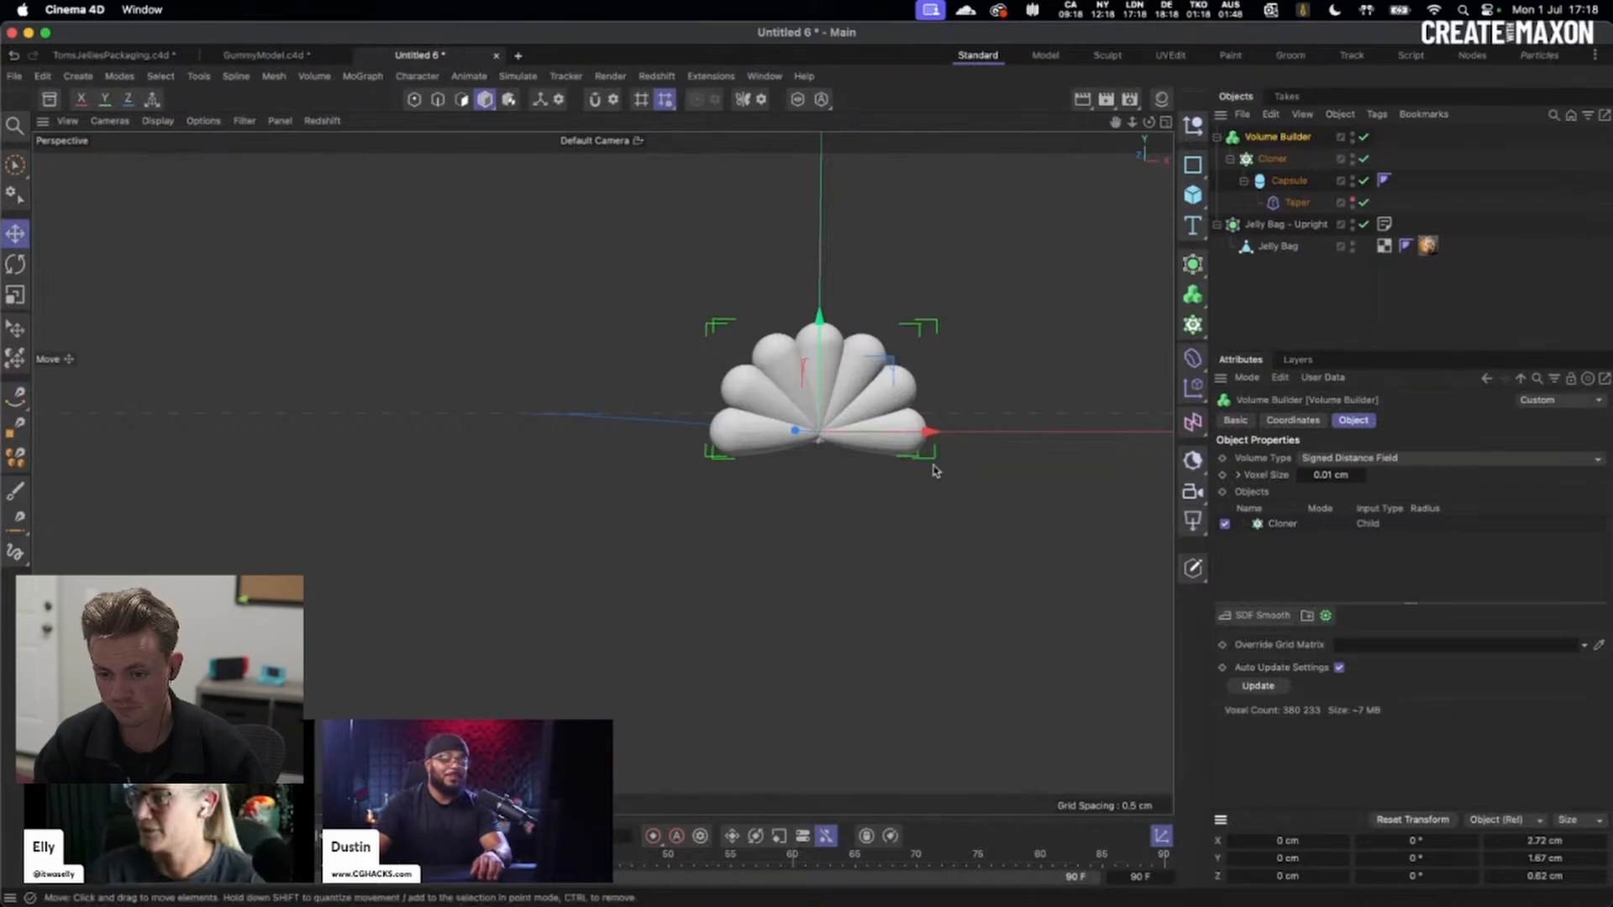
click(928, 432)
alt+middle_drag(928, 431, 817, 525)
scroll(737, 479, up, 5)
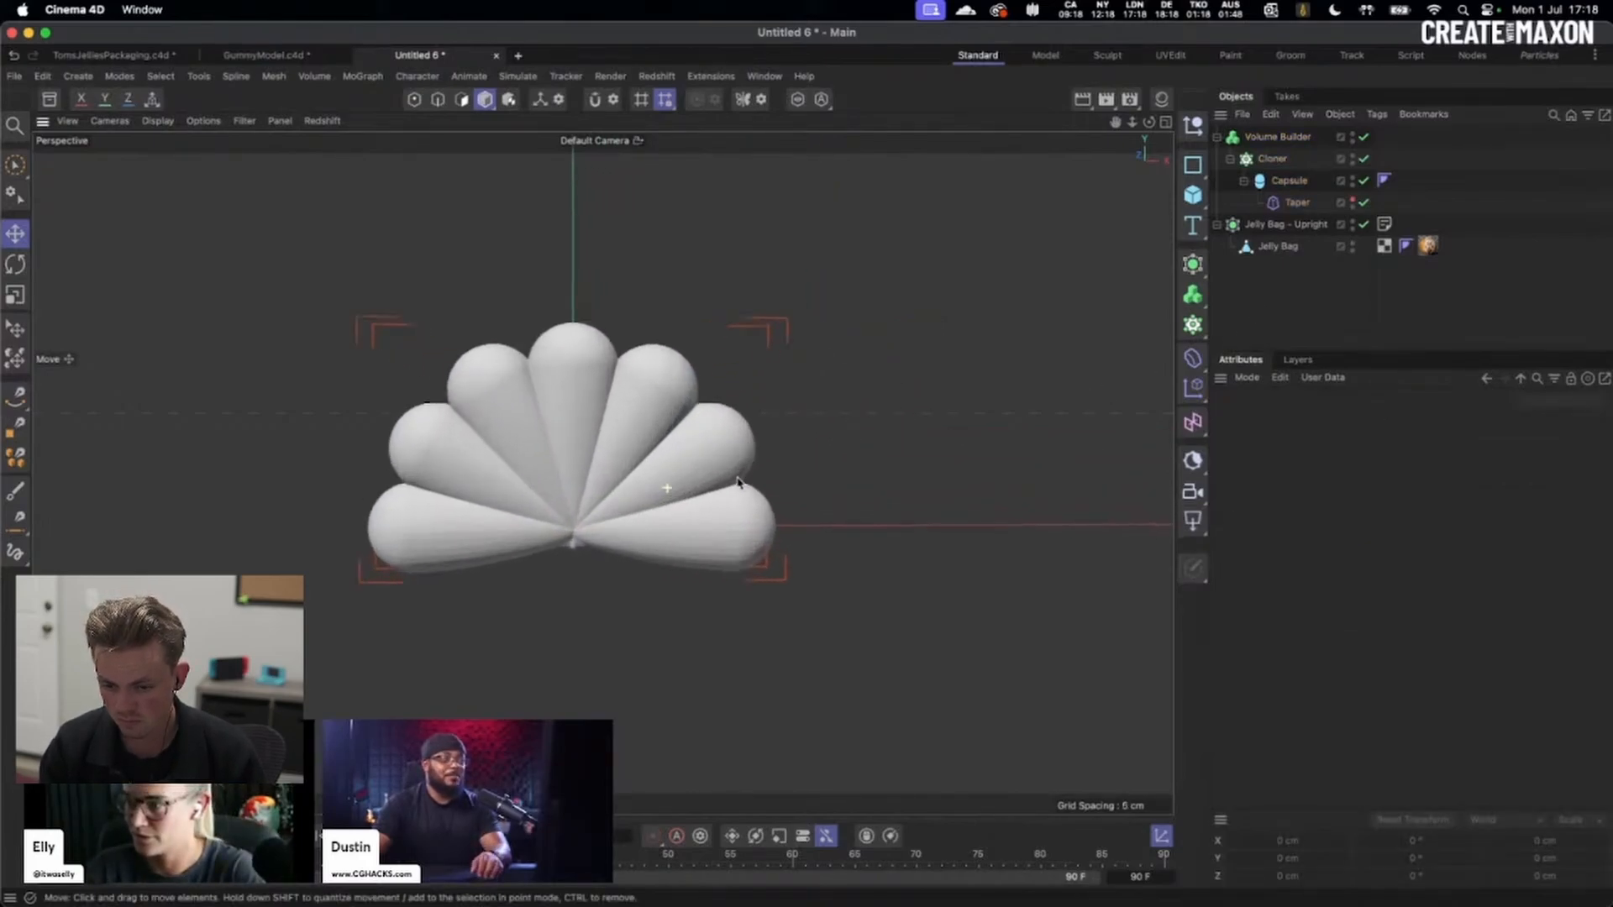
- Add a Volume Mesher to the scene for the Volume Builder
click(1279, 140)
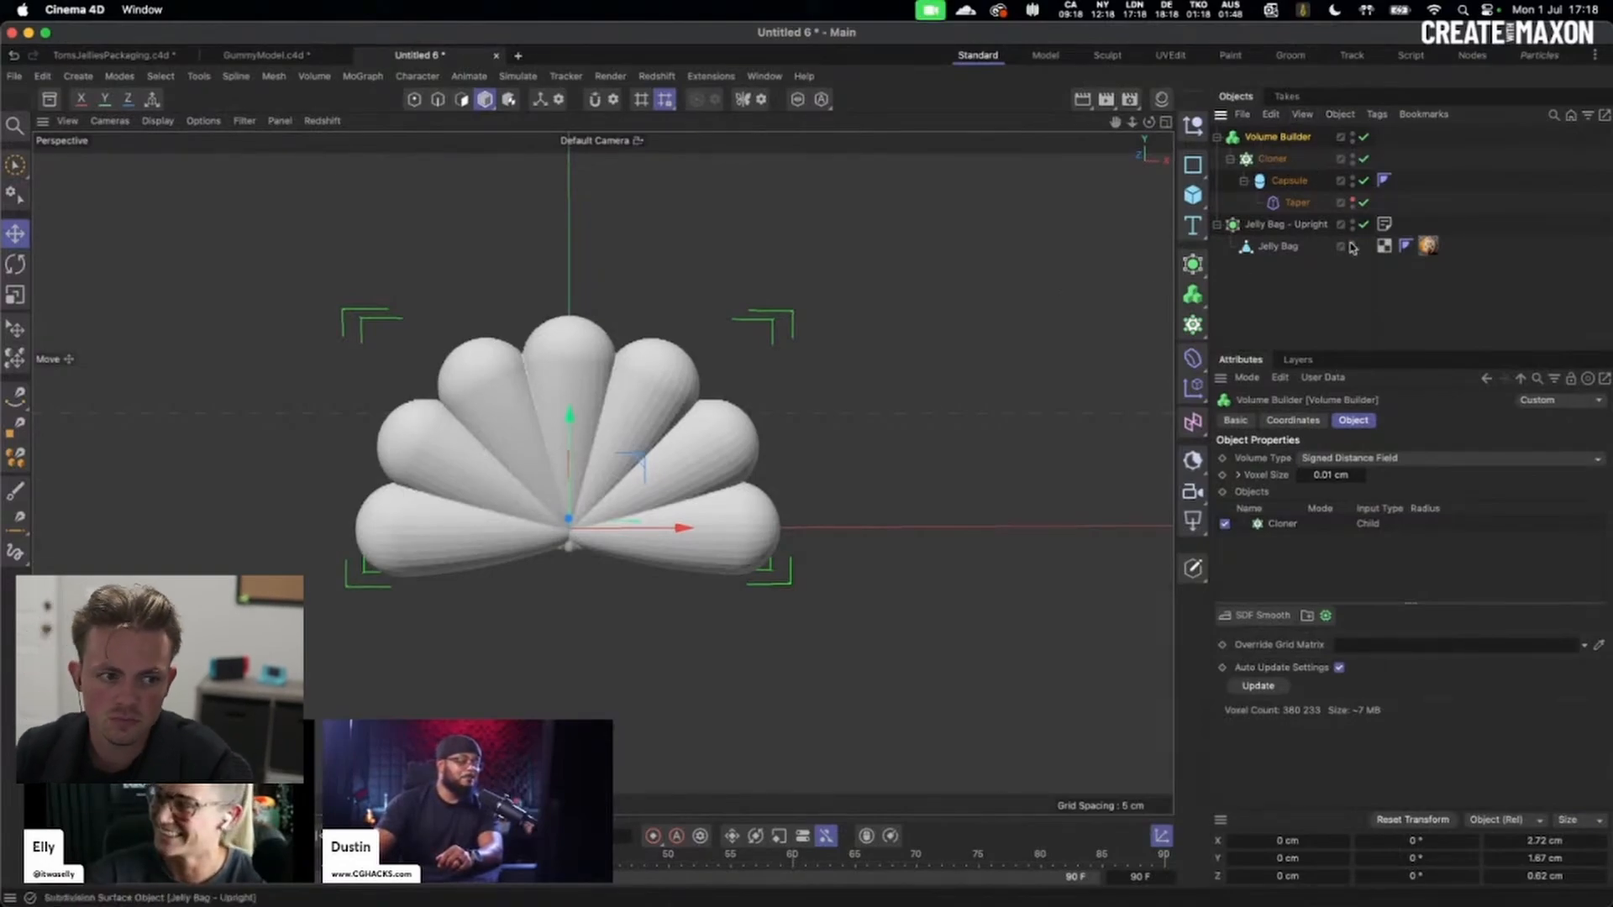
click(1191, 294)
click(1280, 351)
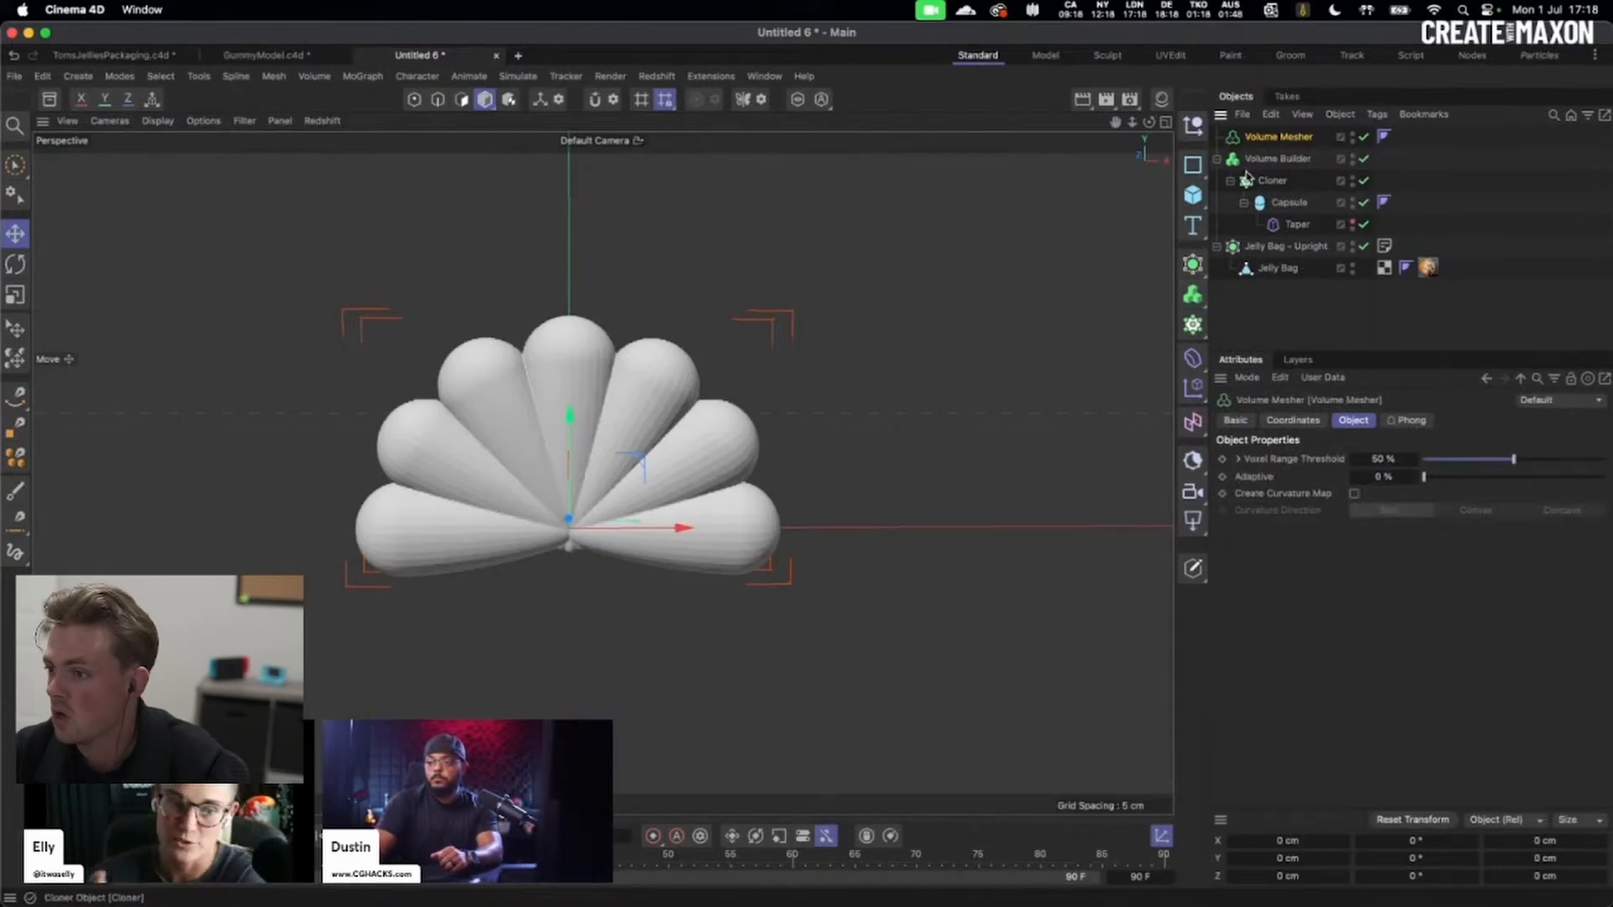
- Pause the YouTube tutorial and rewind it to replay adding the Volume Mesher from about 16:23
click(759, 677)
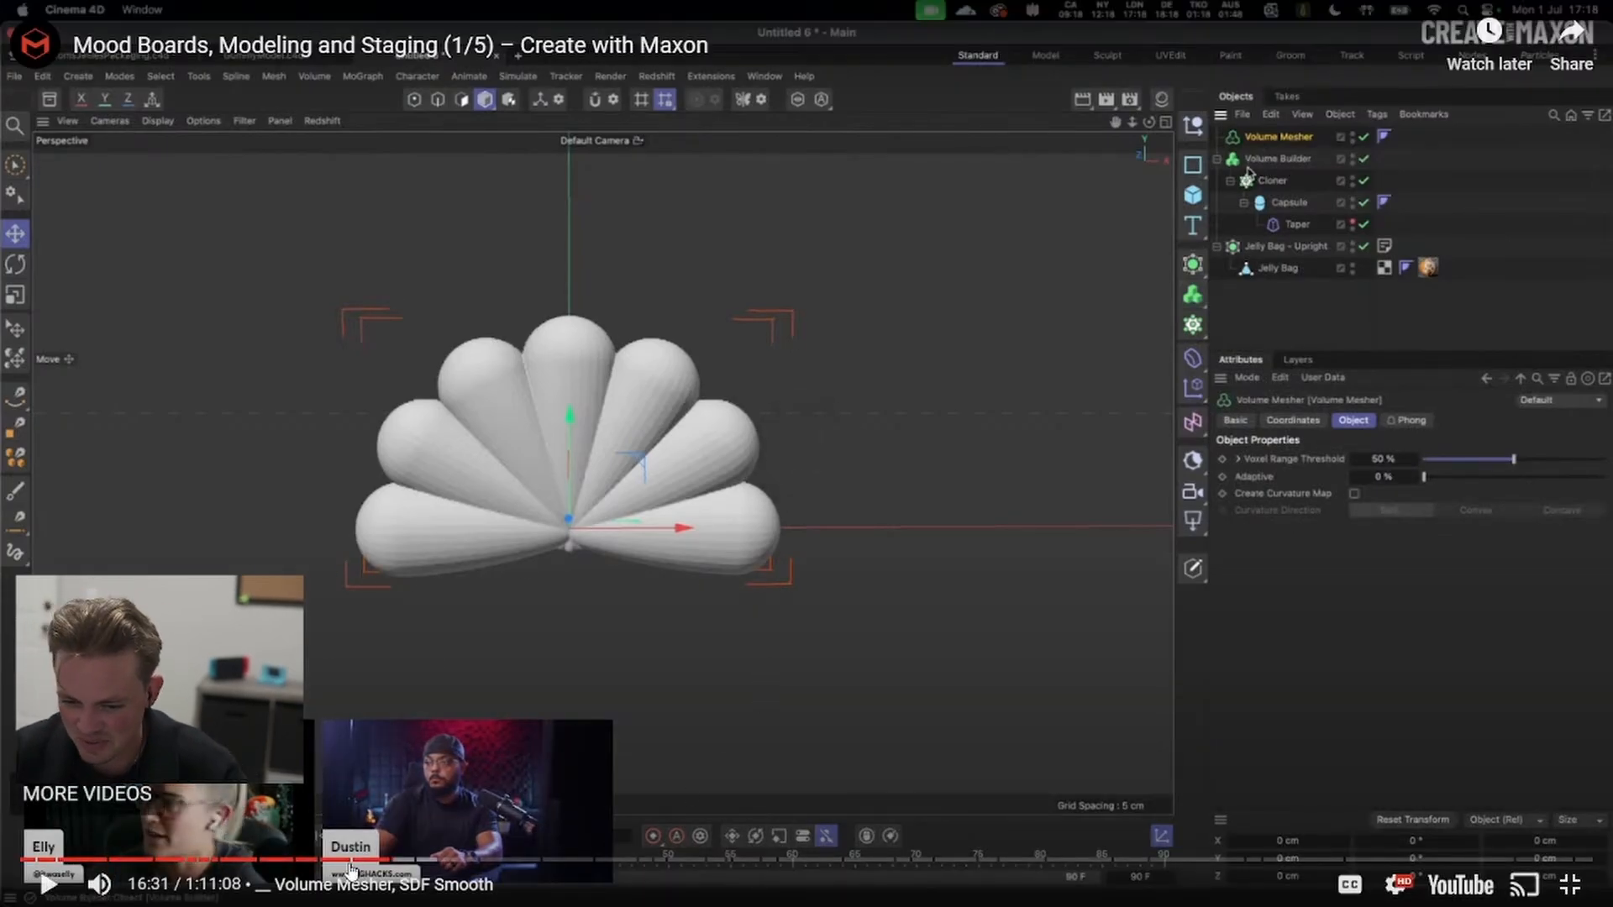
click(499, 663)
key(Left)
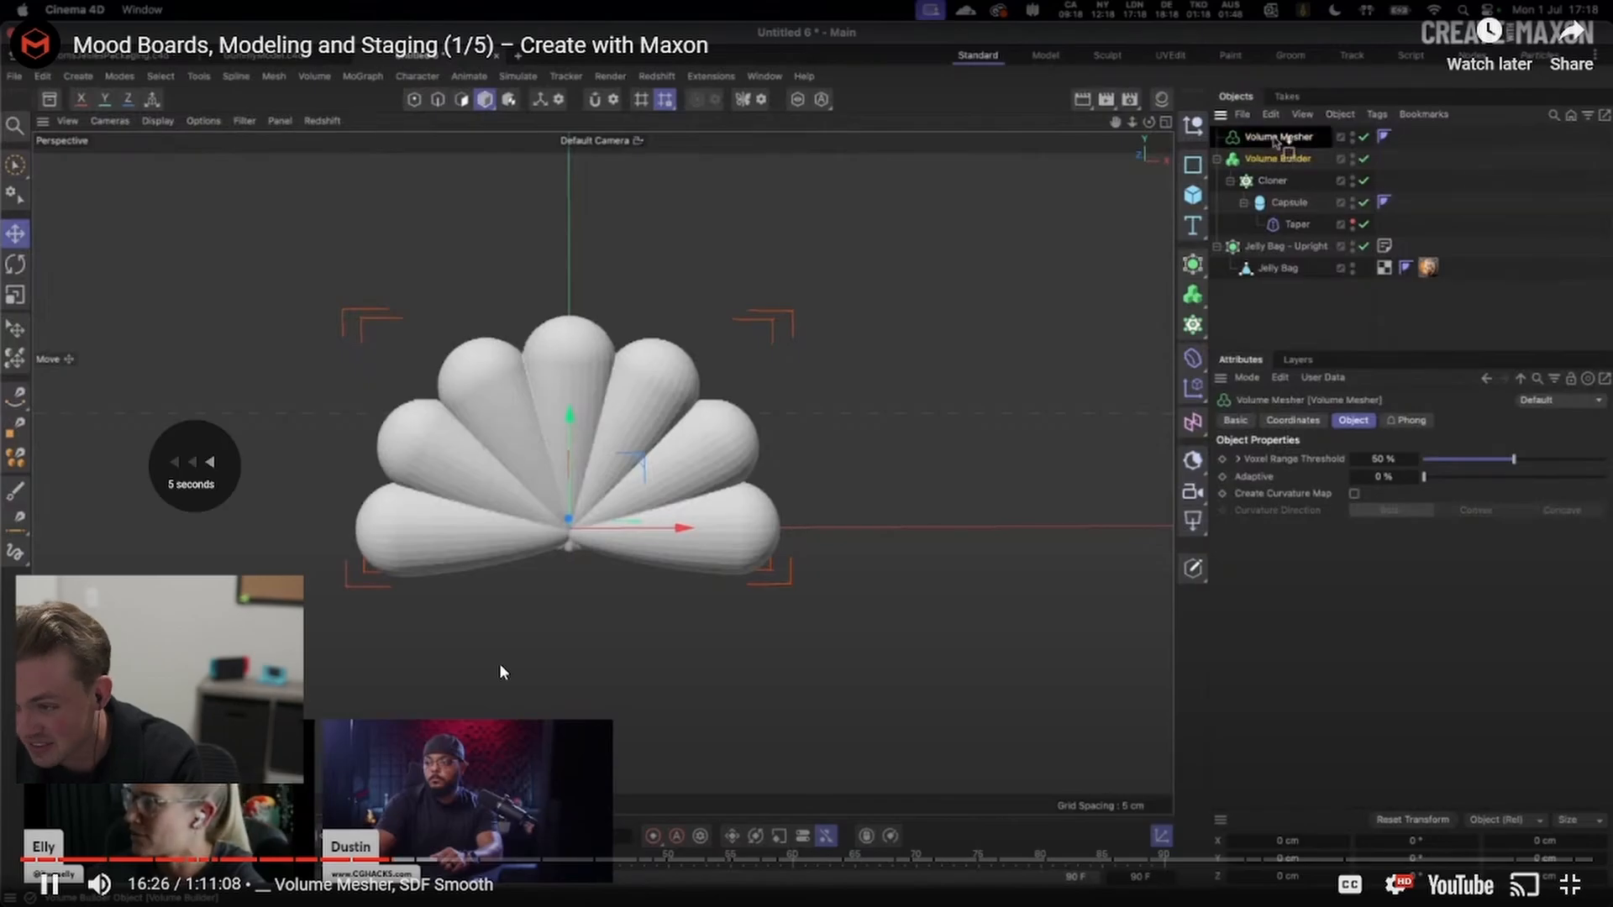
key(Left)
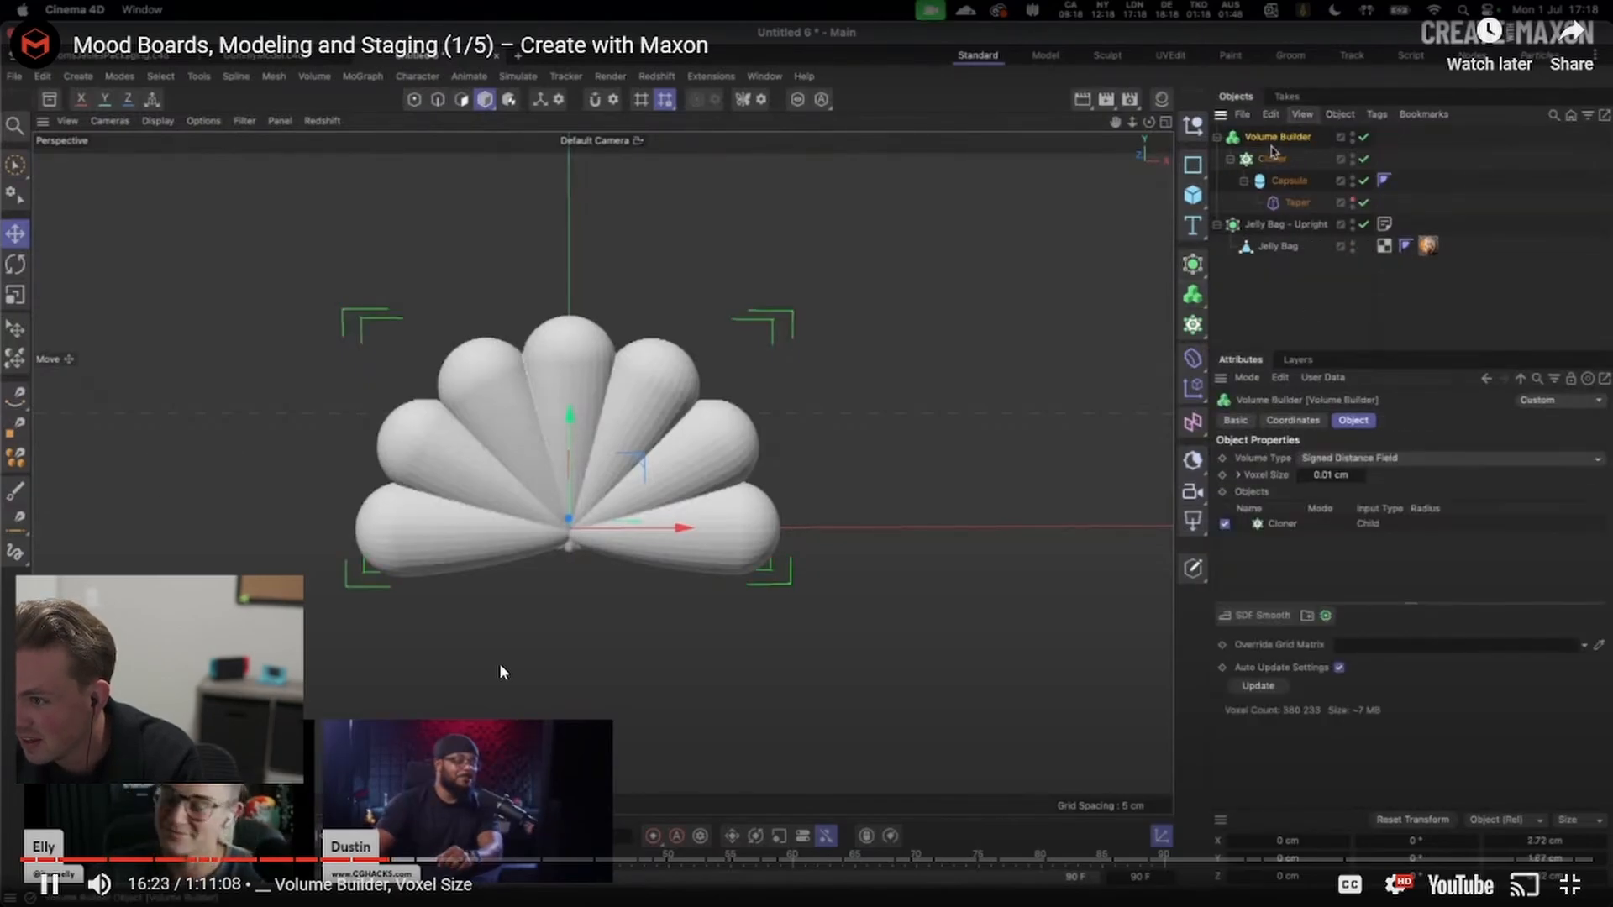
key(Left)
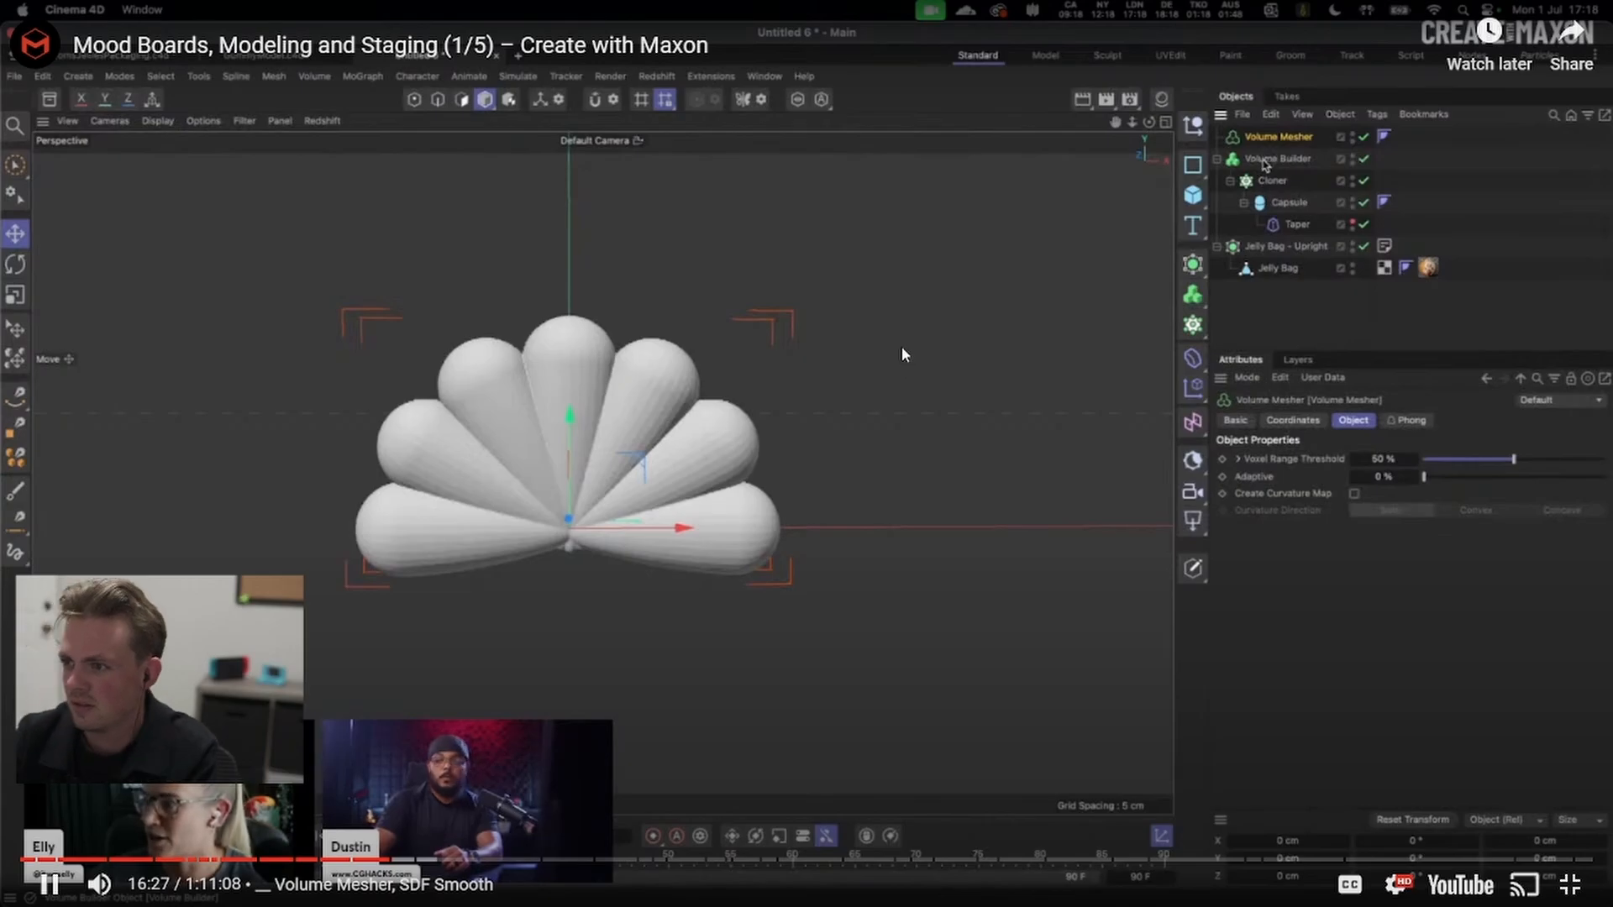
- Watch the tutorial nest the Volume Builder in the Volume Mesher and add SDF Smooth, comparing it with the Cinema 4D scene
click(865, 306)
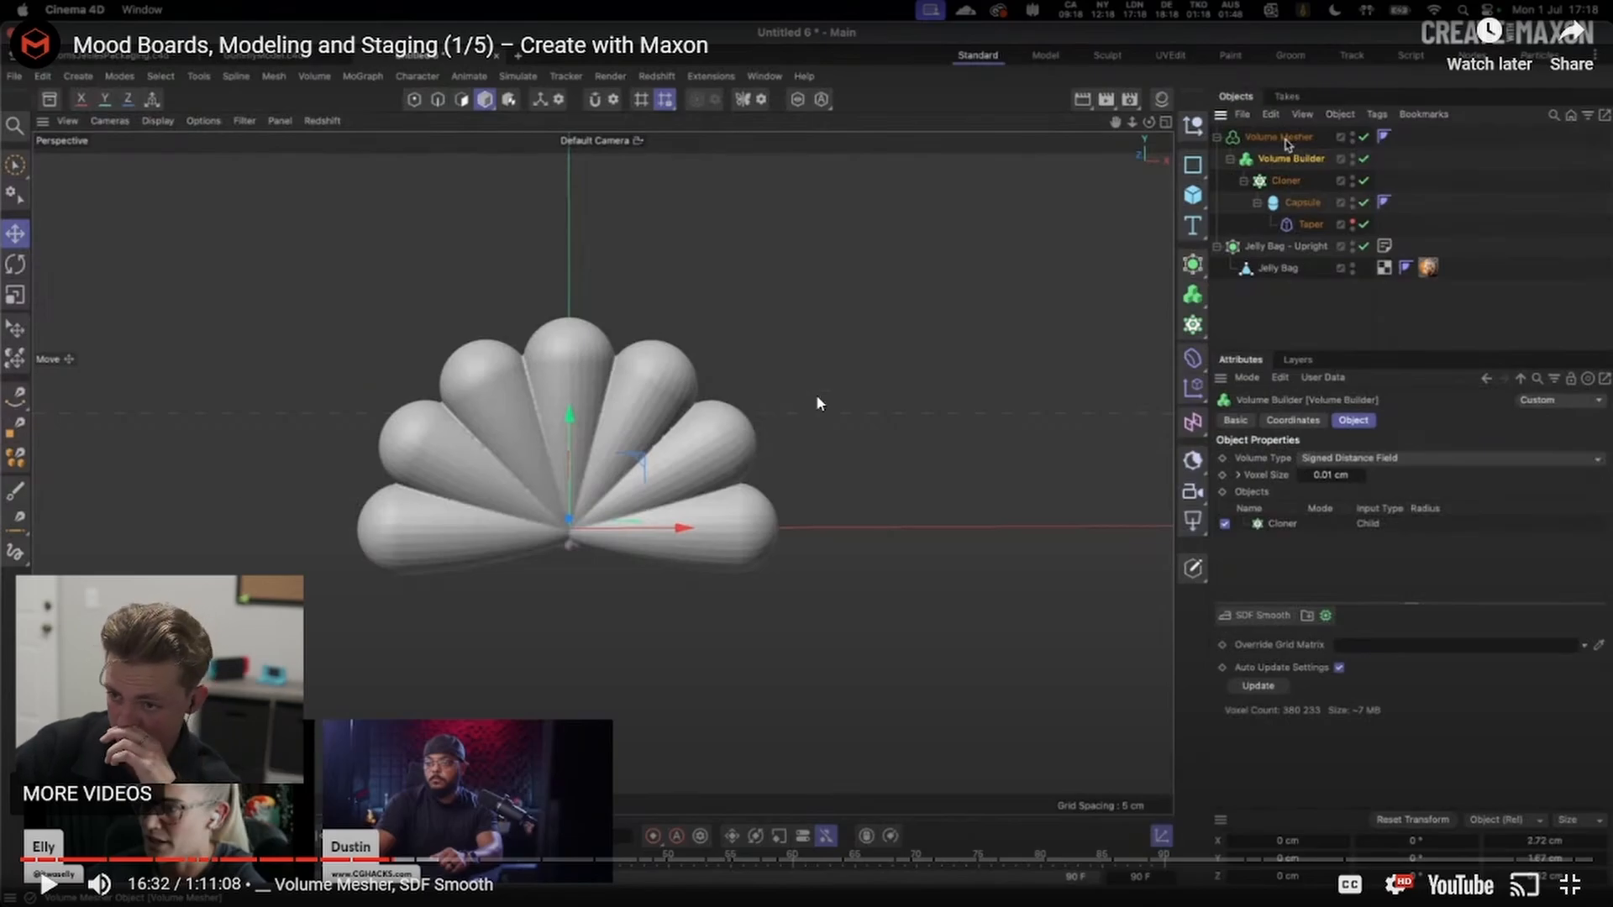
click(831, 369)
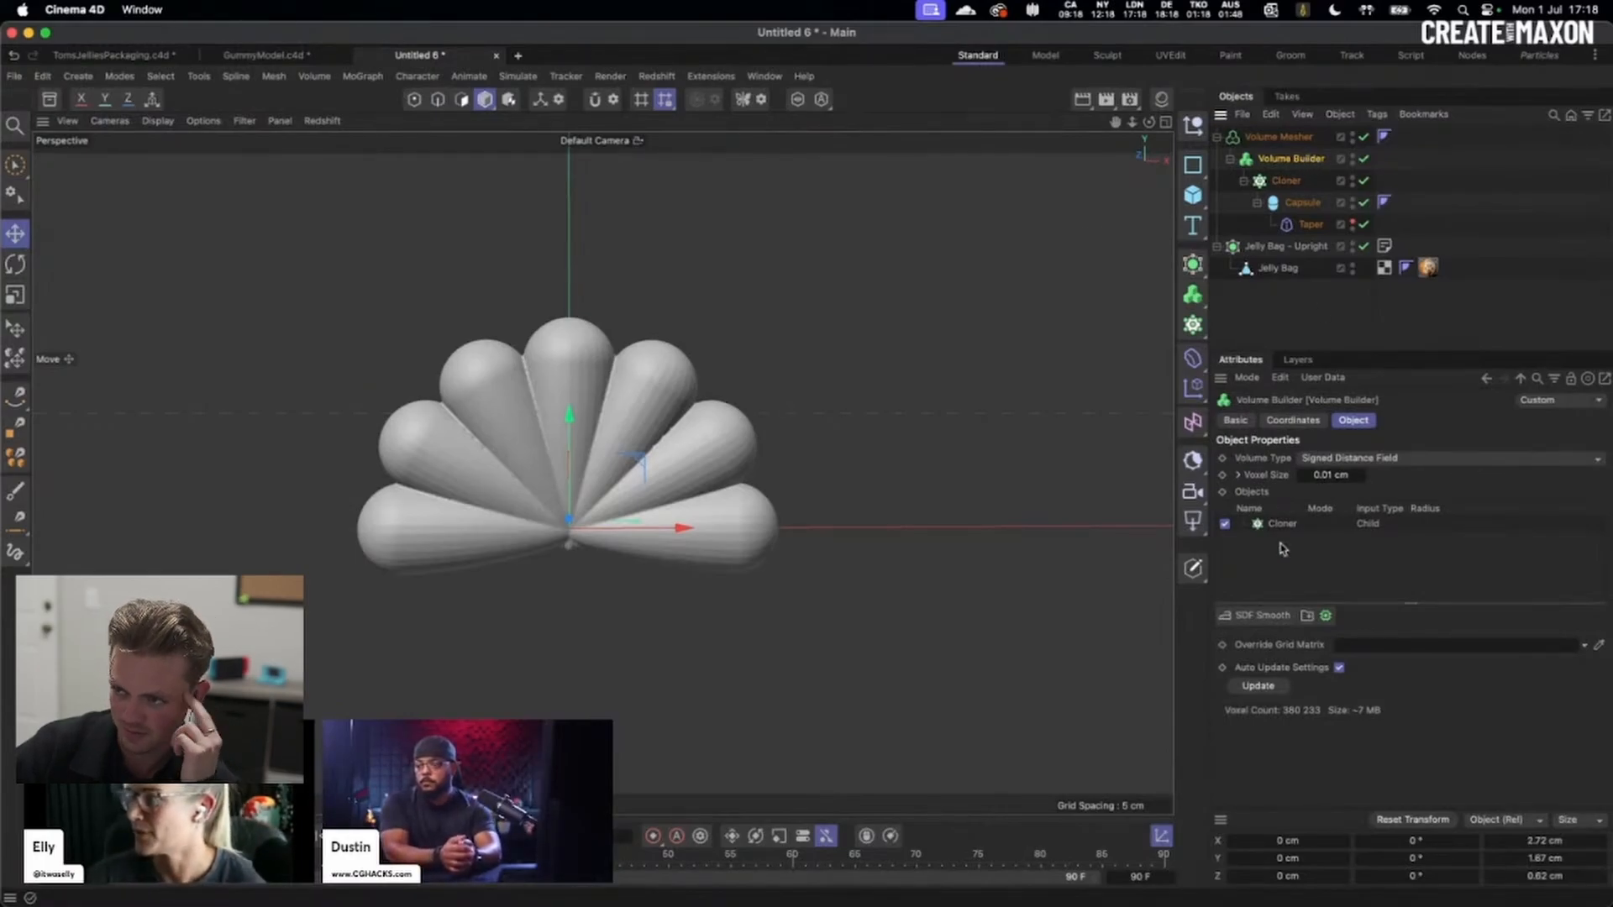
key(space)
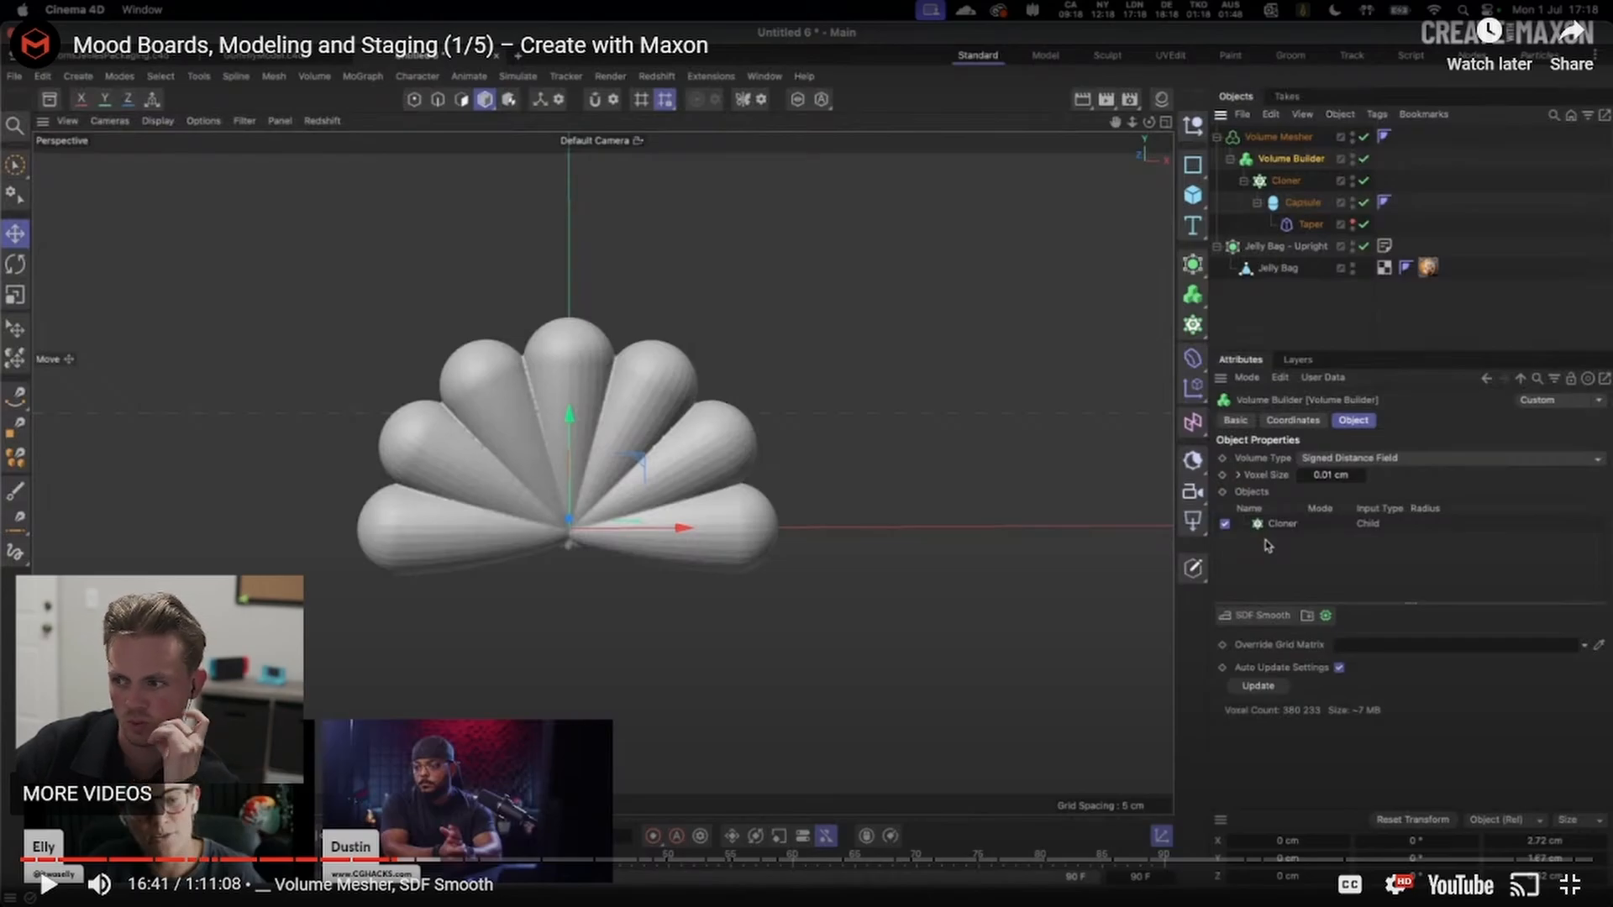
click(471, 315)
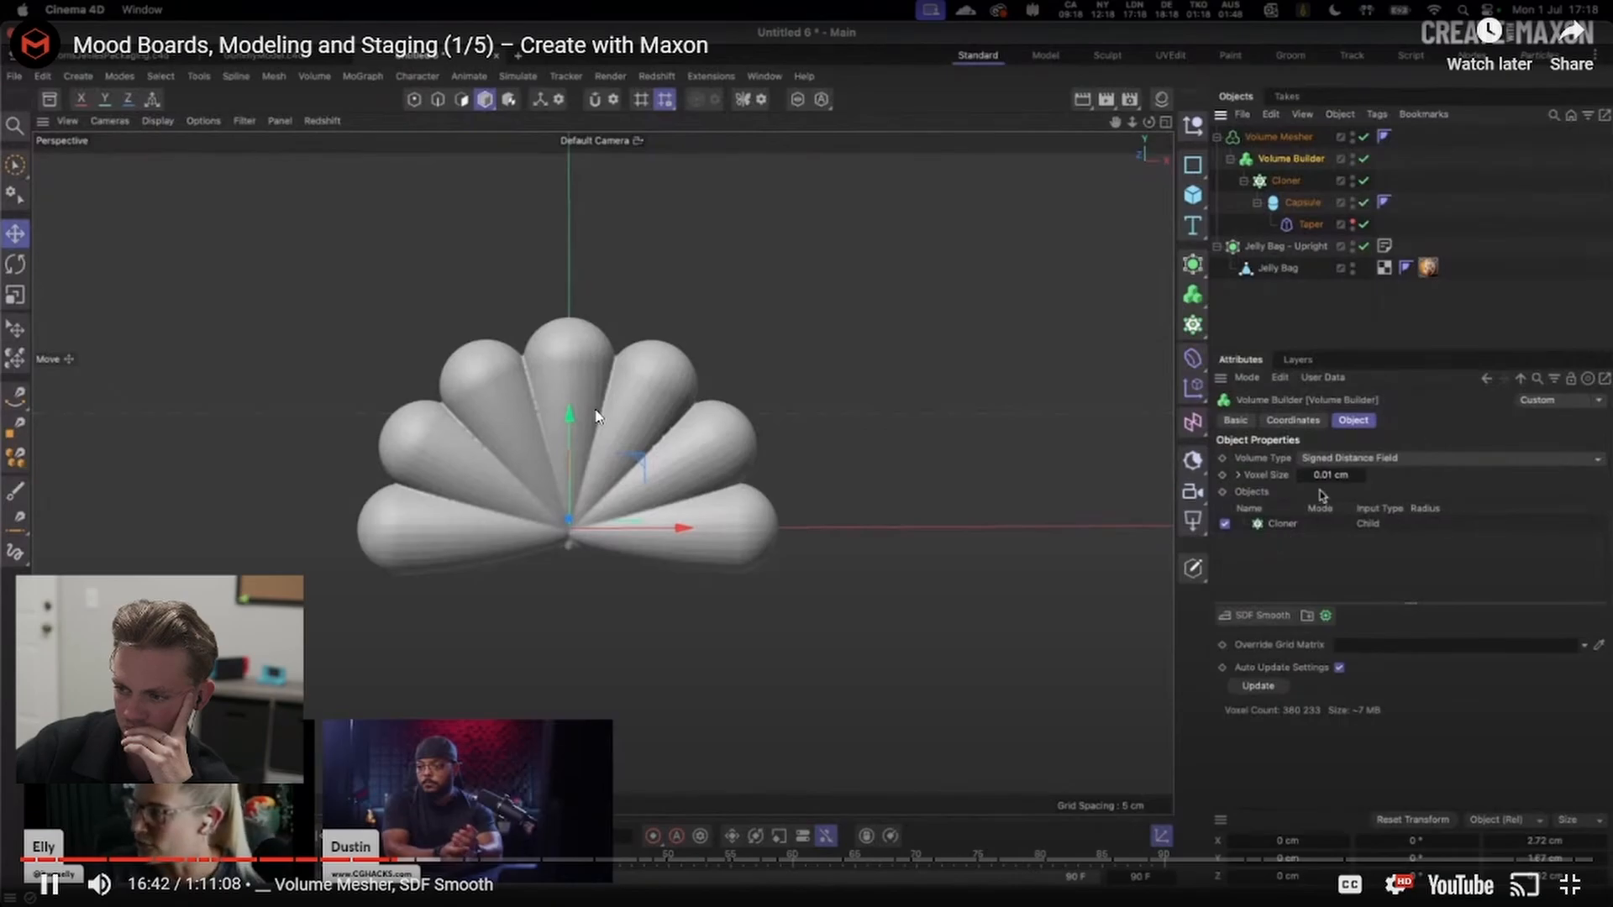
click(253, 306)
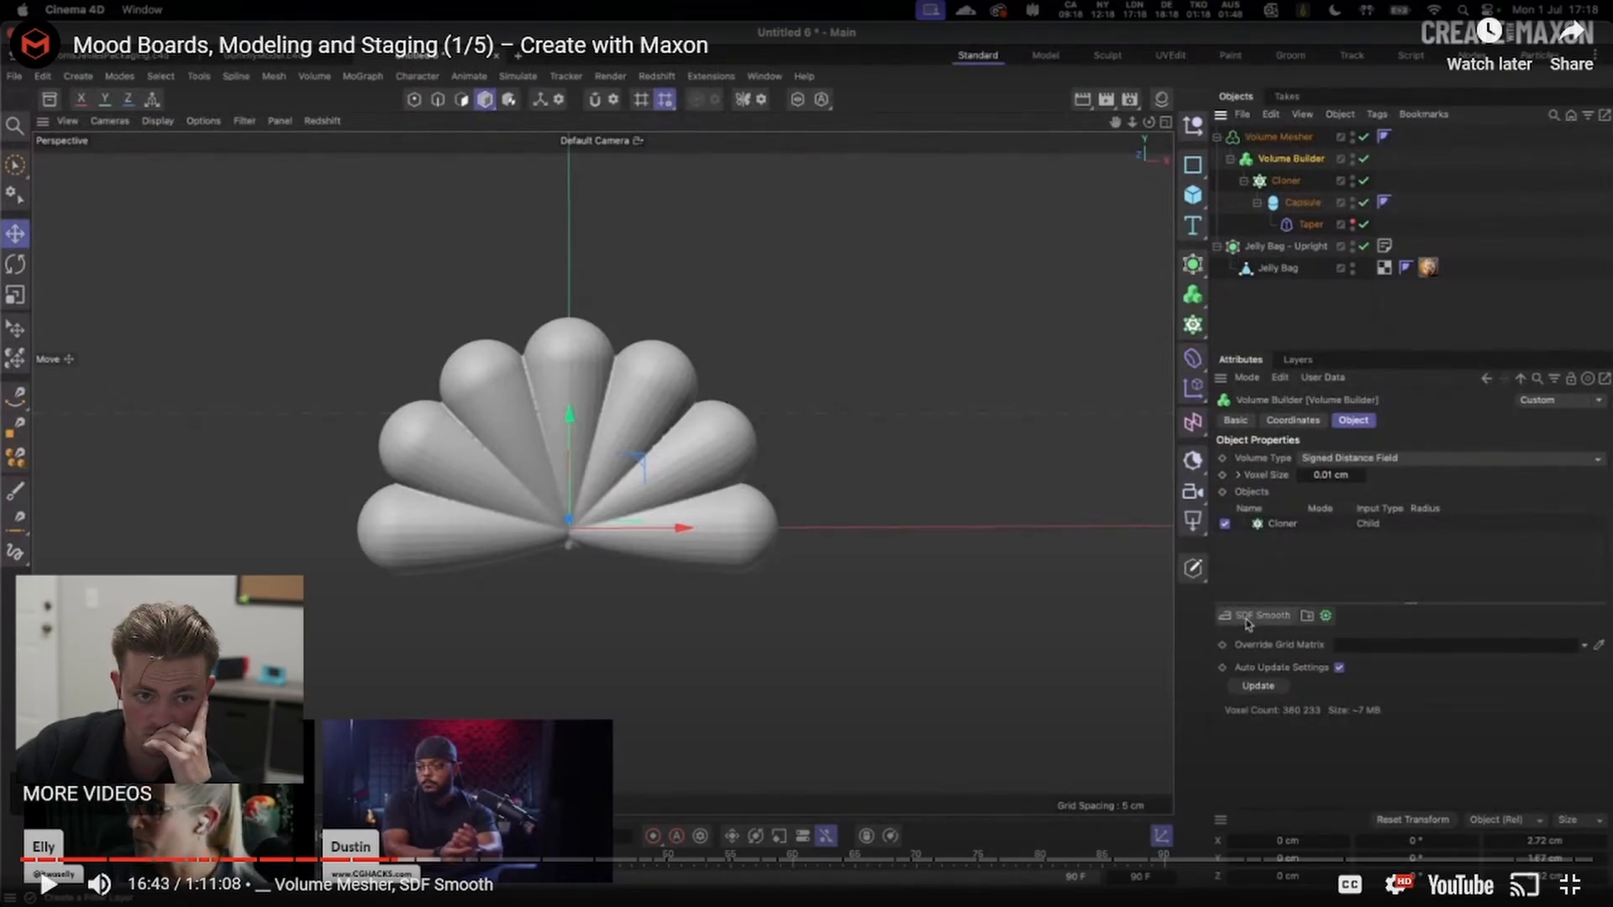
click(625, 568)
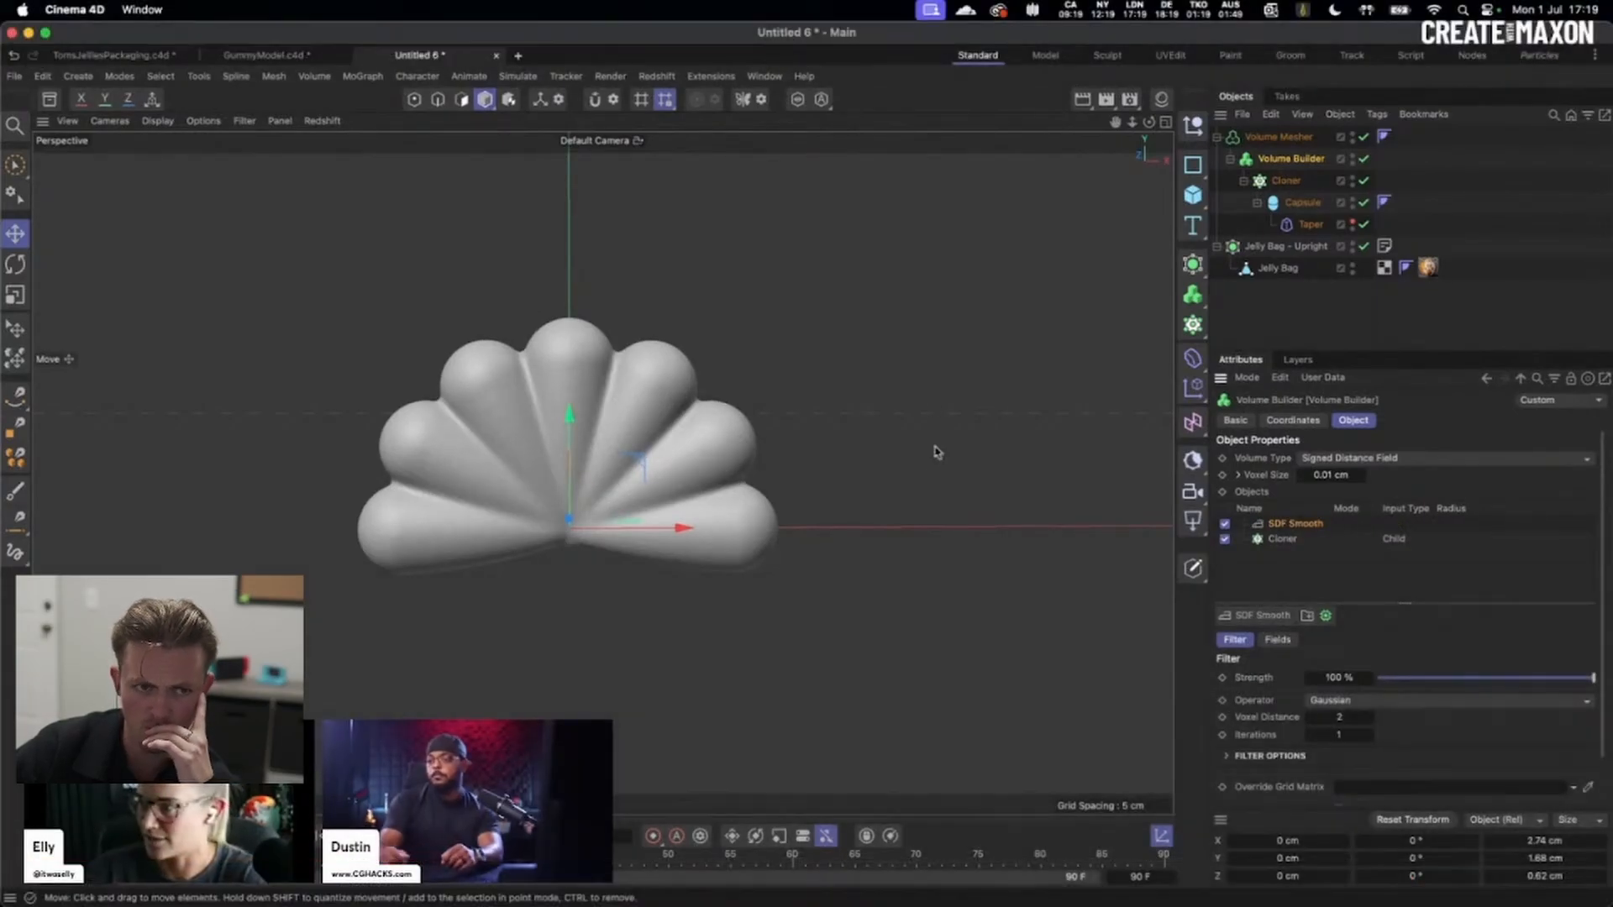
key(alt+Tab)
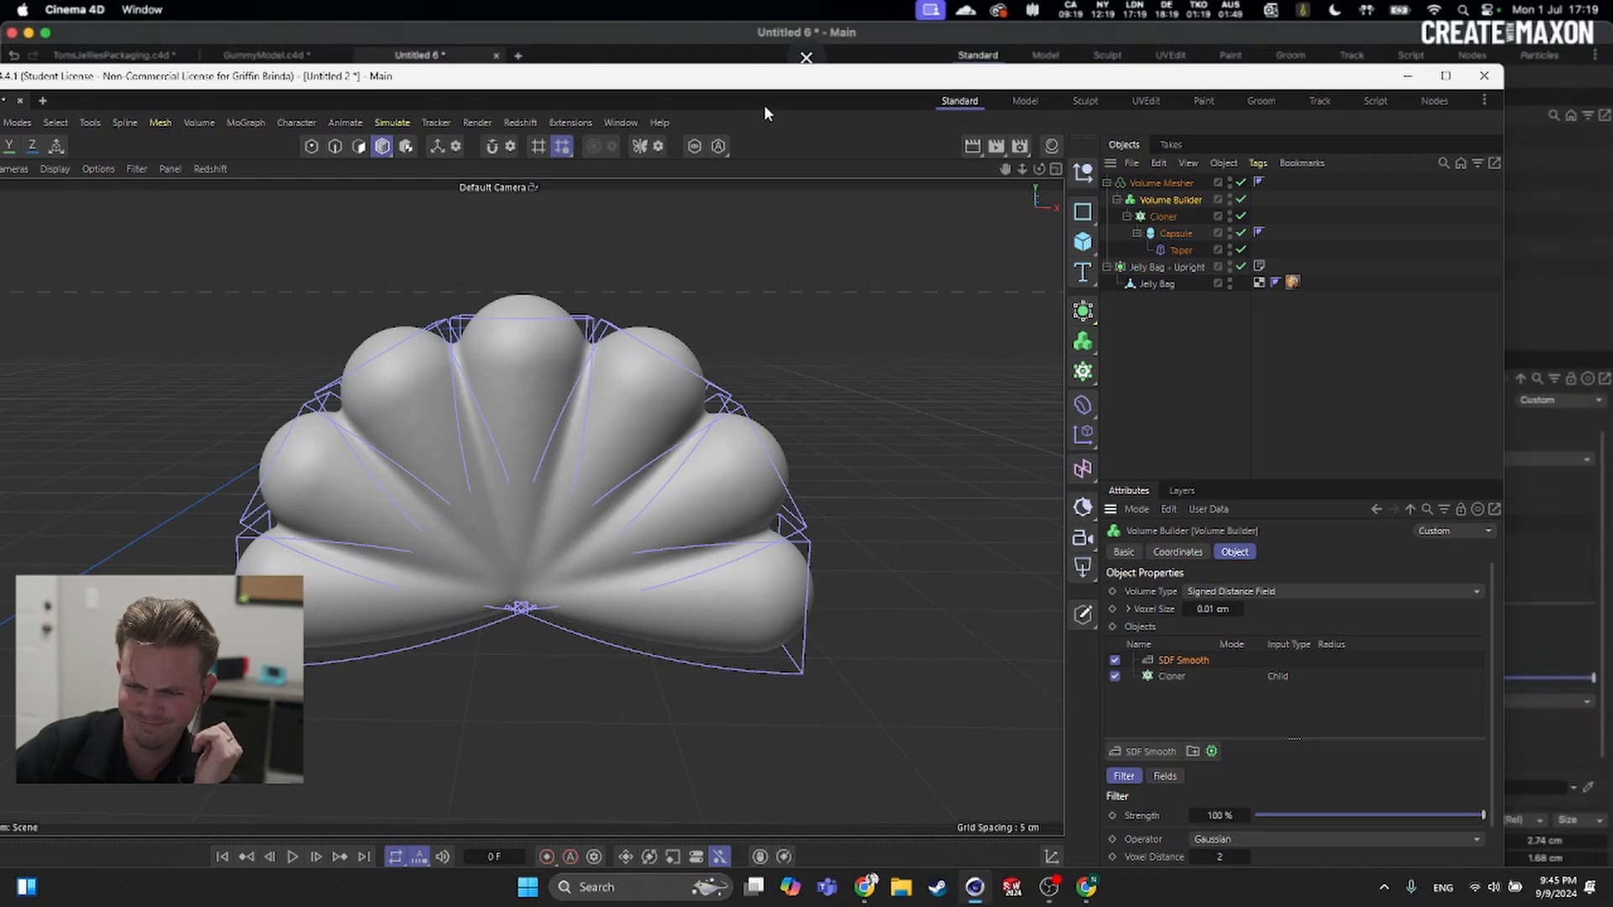
key(alt+Tab)
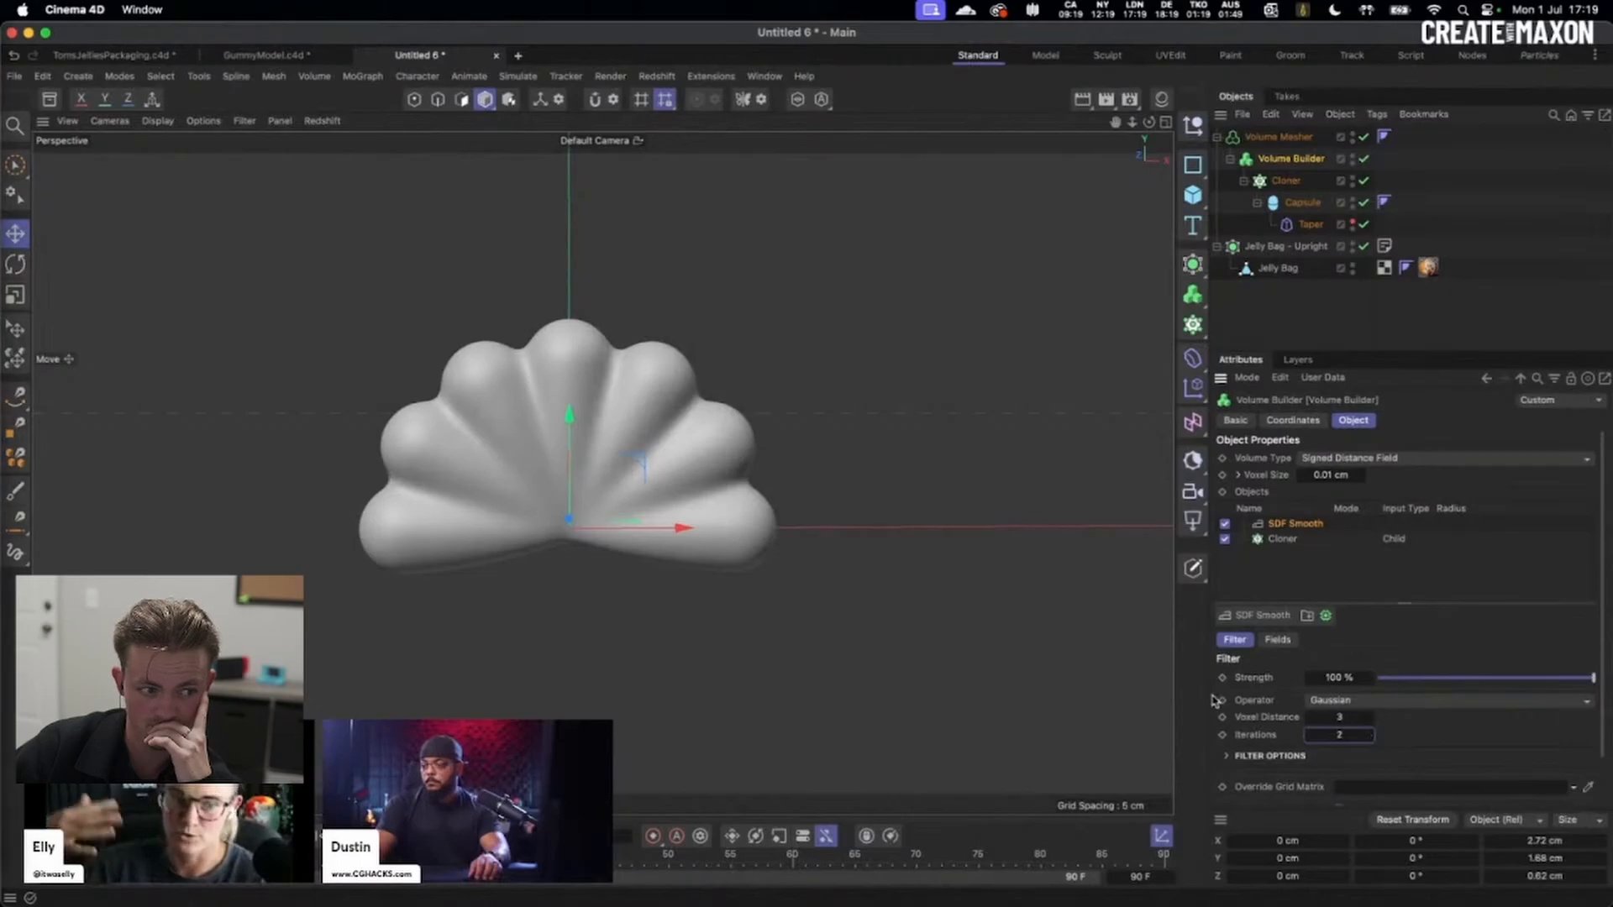
- Set the SDF Smooth filter's voxel distance to 4 to soften the jelly's creases
mouse_move(482, 630)
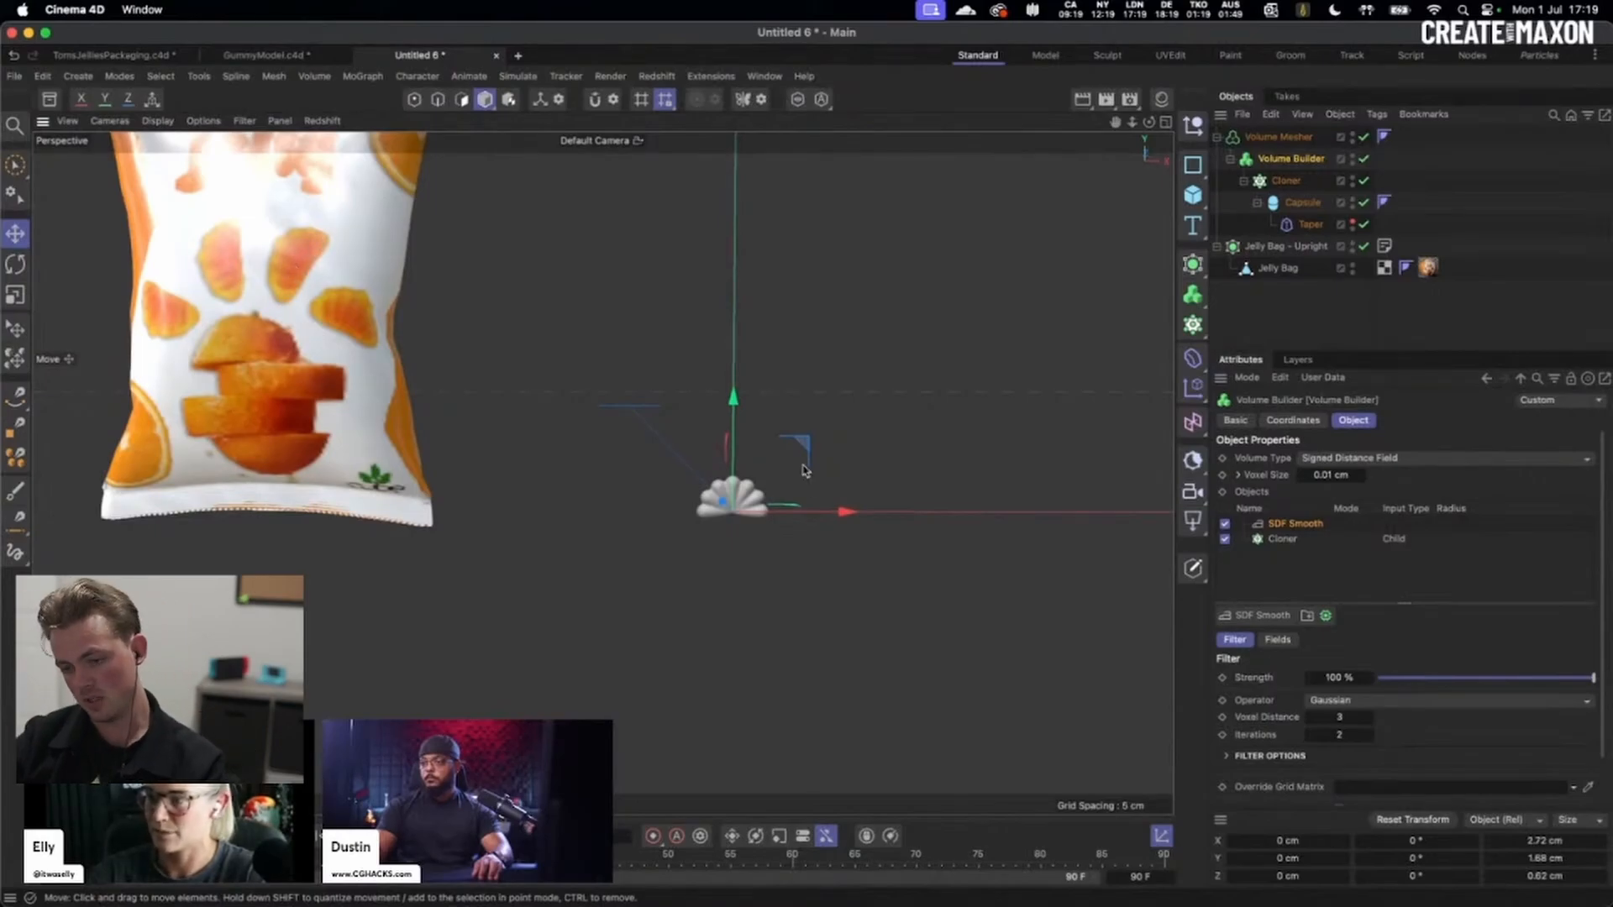
scroll(875, 504, up, 5)
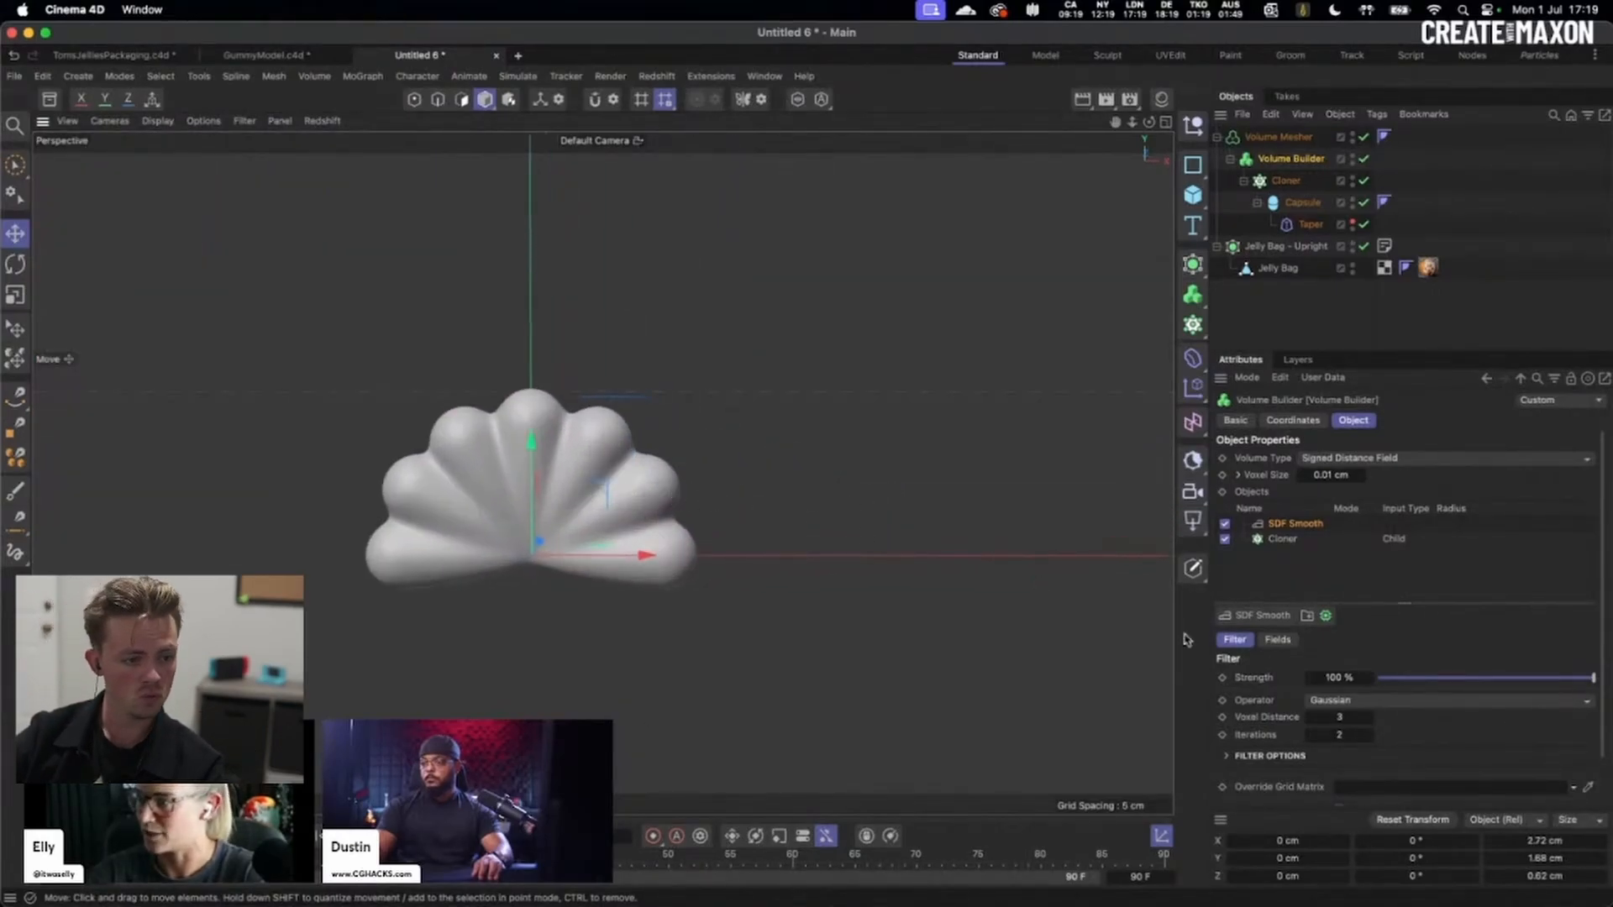
click(1369, 716)
alt+drag(1083, 684, 566, 504)
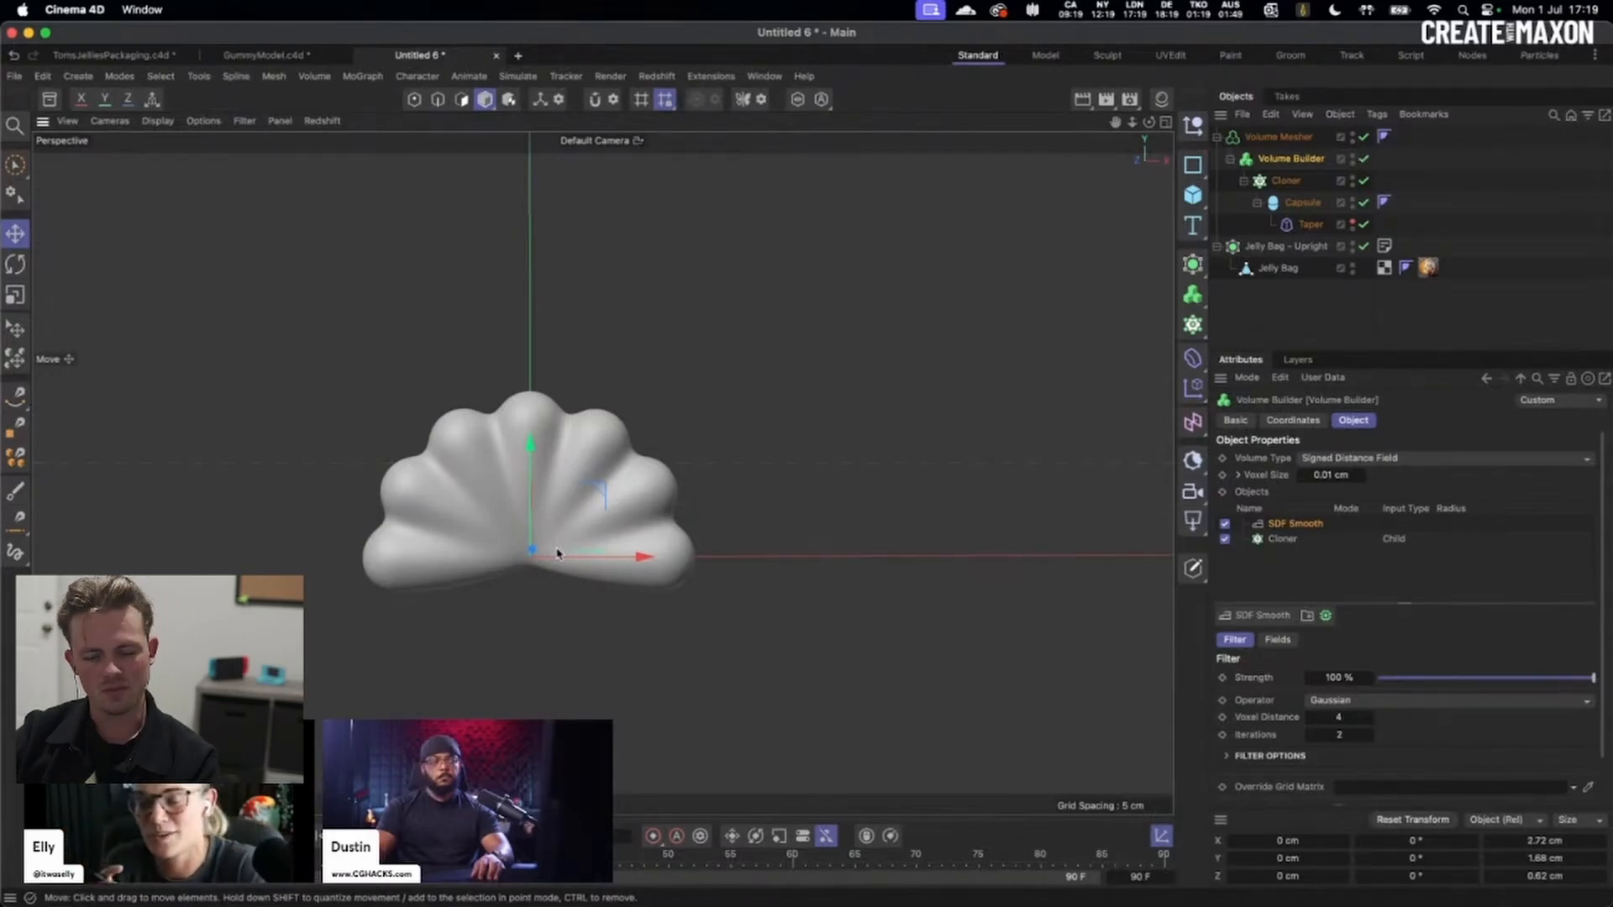
click(500, 511)
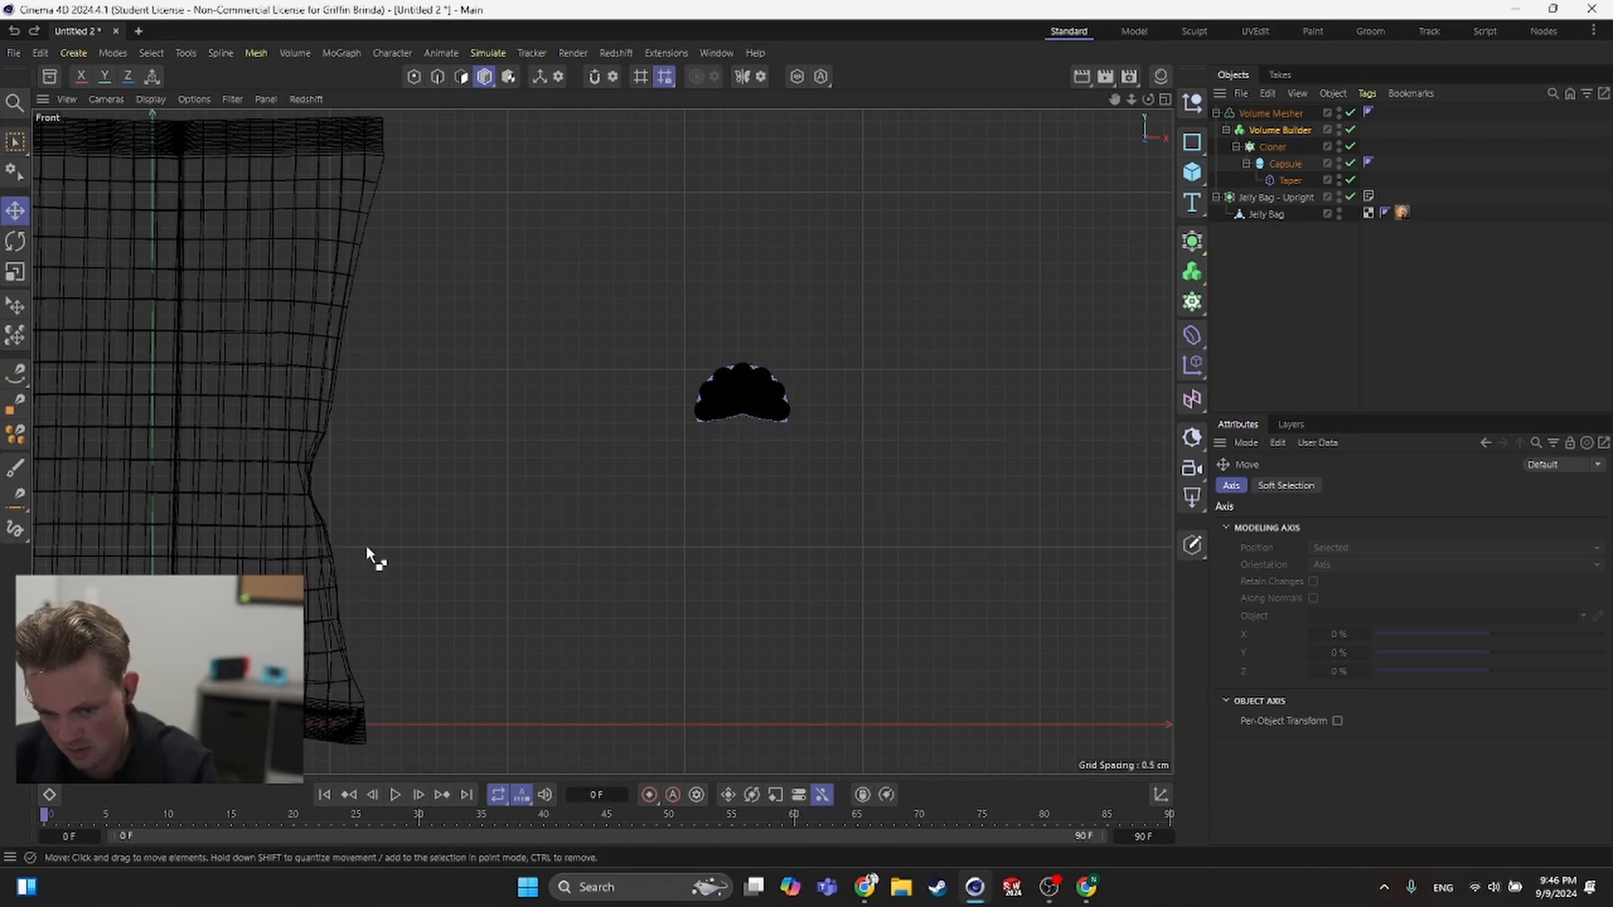
- In the front view, move the Volume Builder's axis from beside the bag onto the base centre of the jelly
click(538, 77)
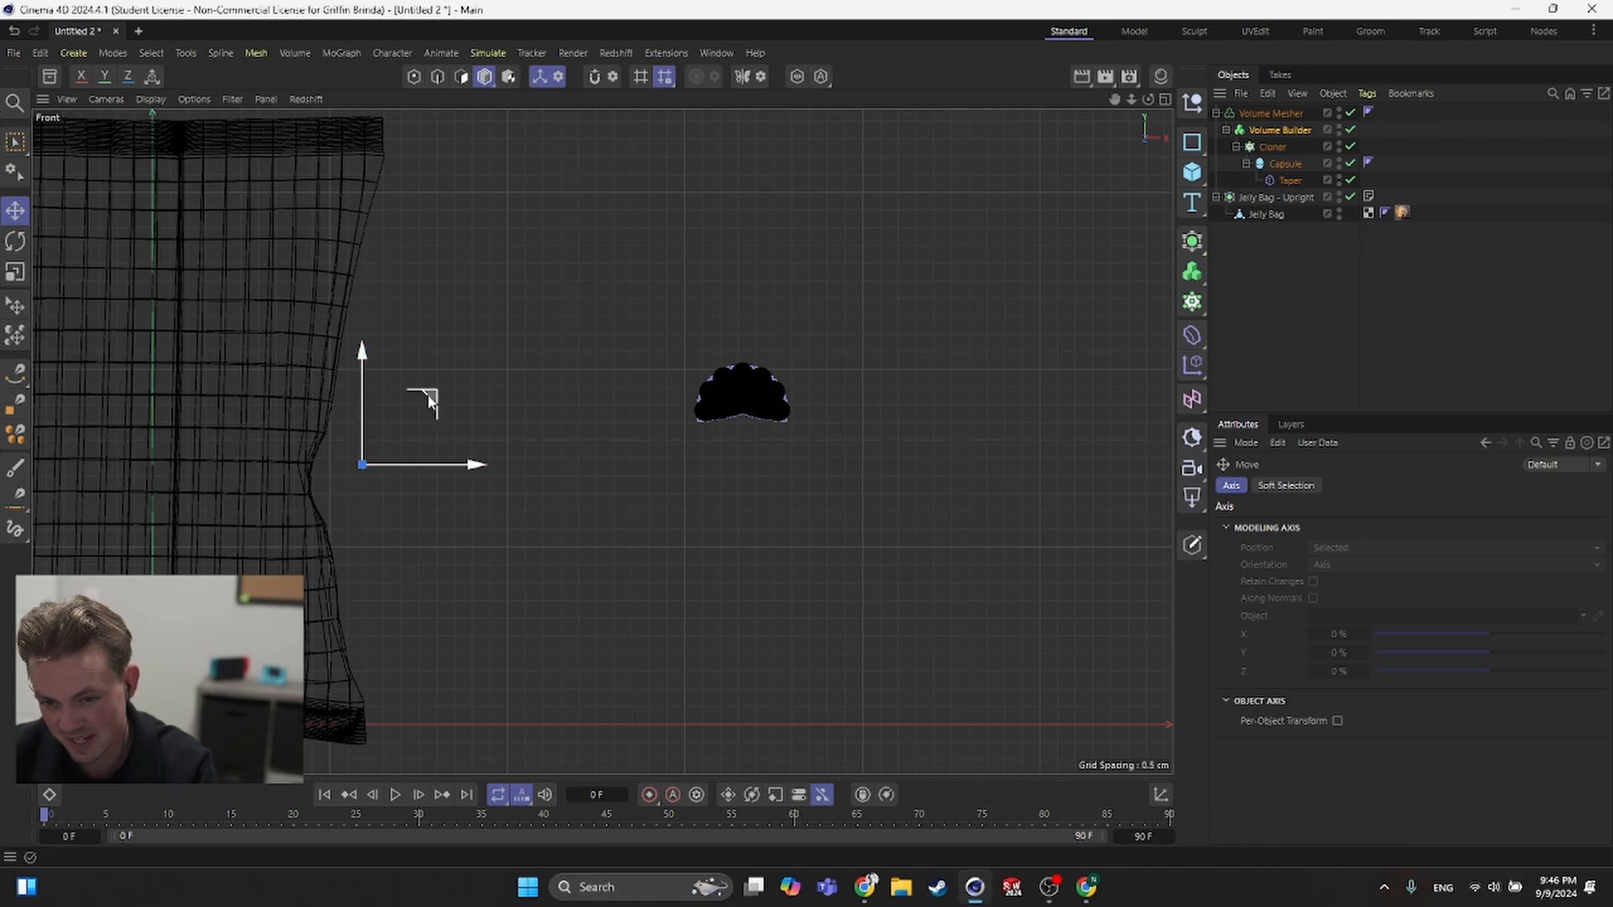
drag(749, 379, 806, 353)
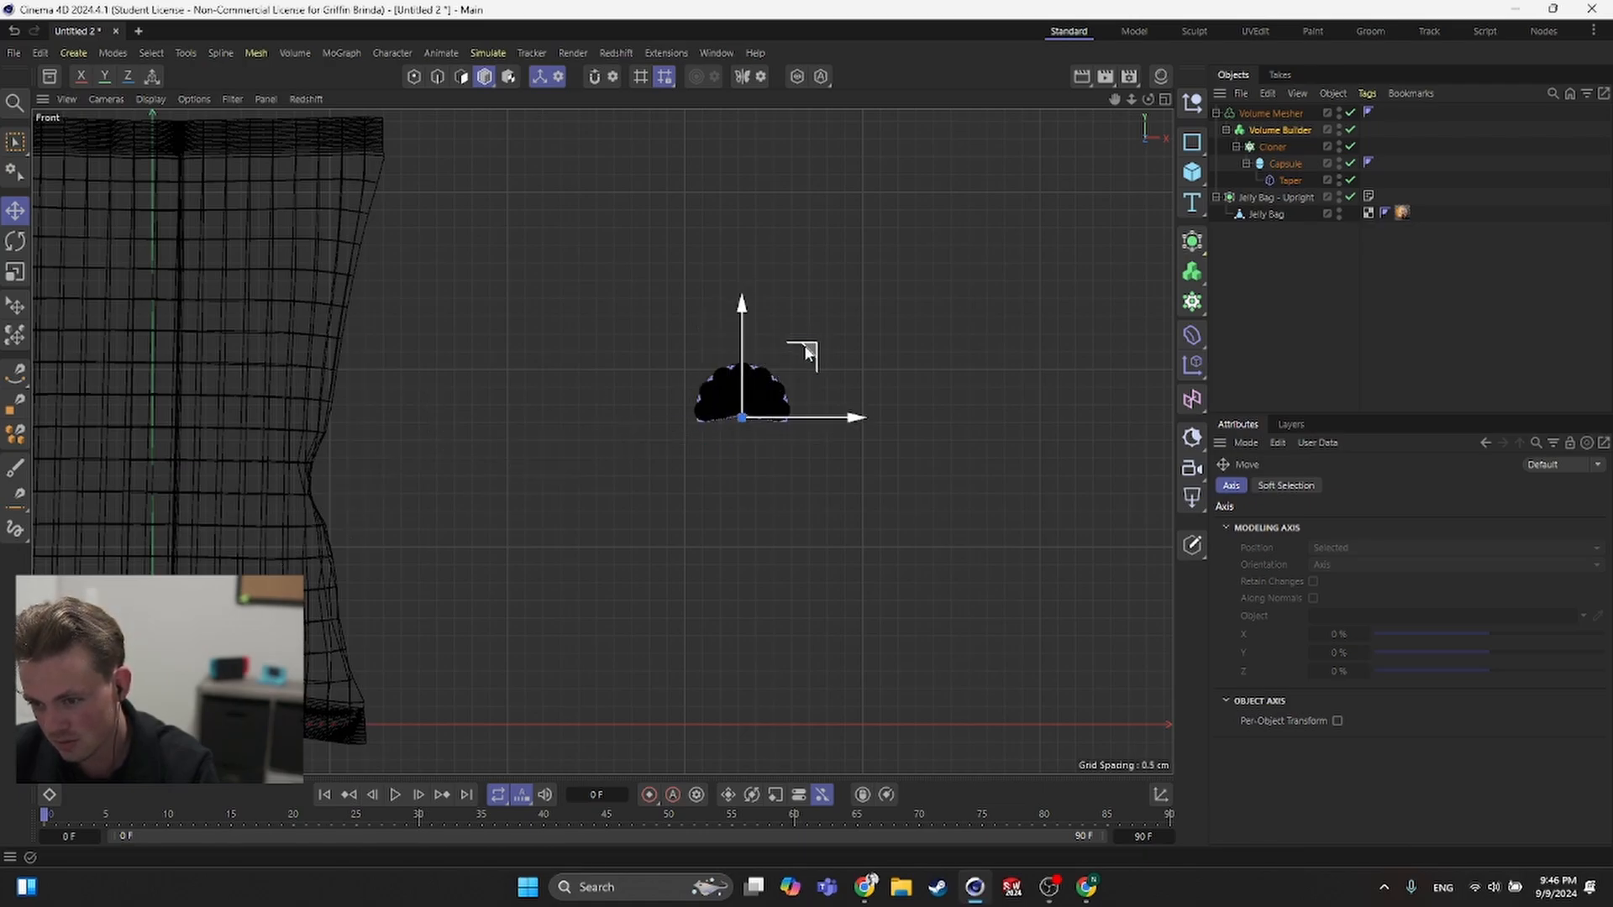
click(588, 339)
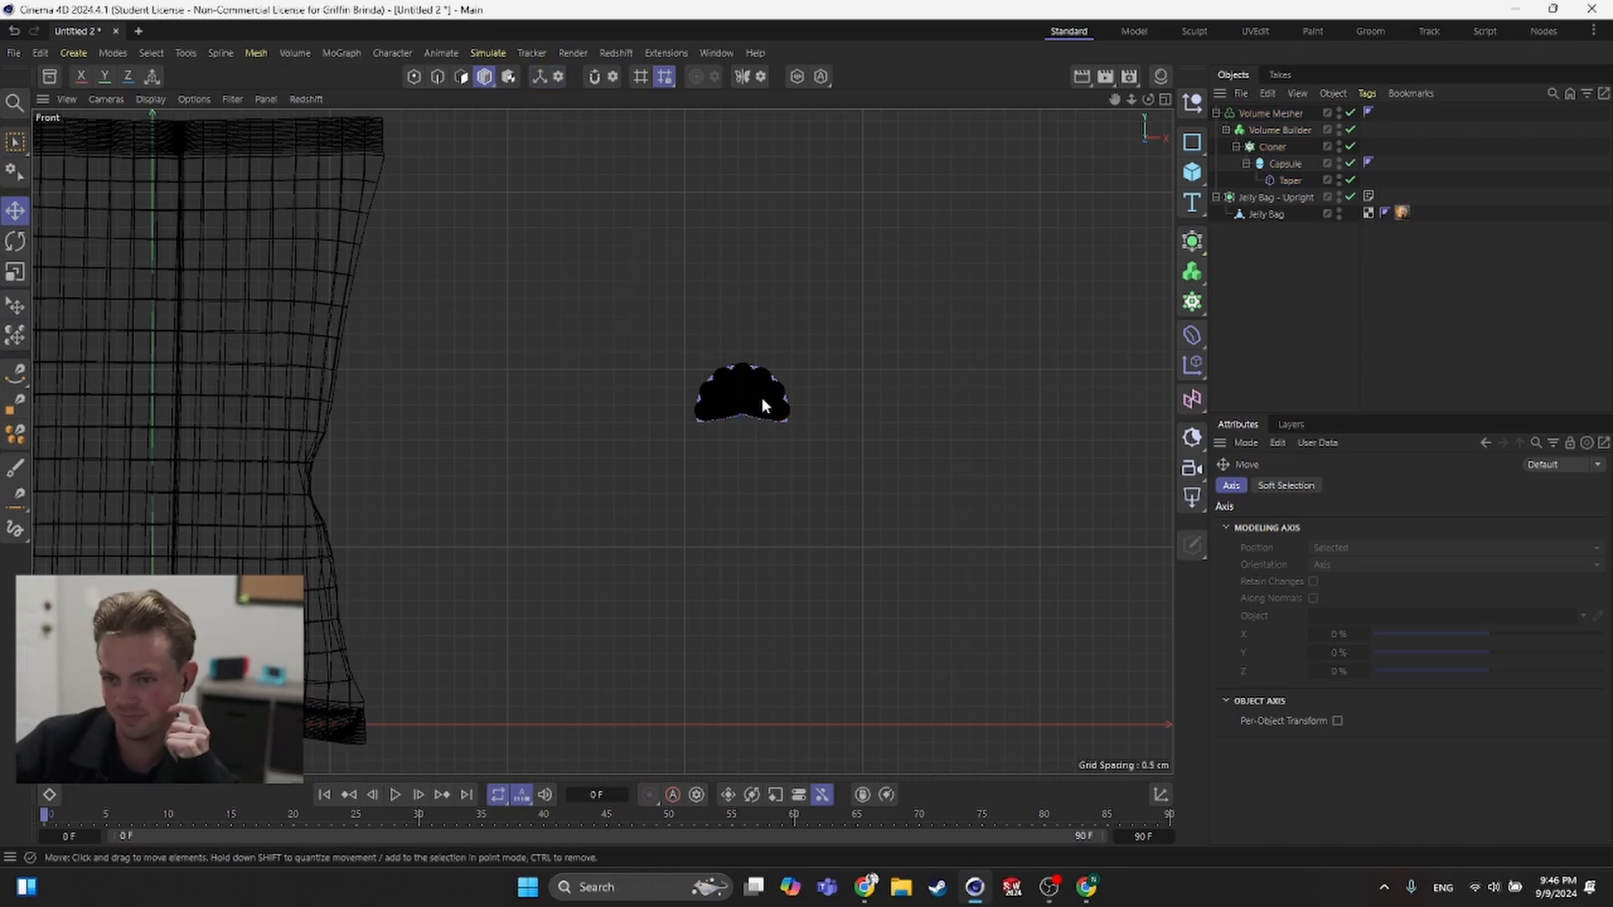
- Move the Volume Mesher's axis onto the jelly's base centre, try moving the jelly with it and undo that move
click(739, 407)
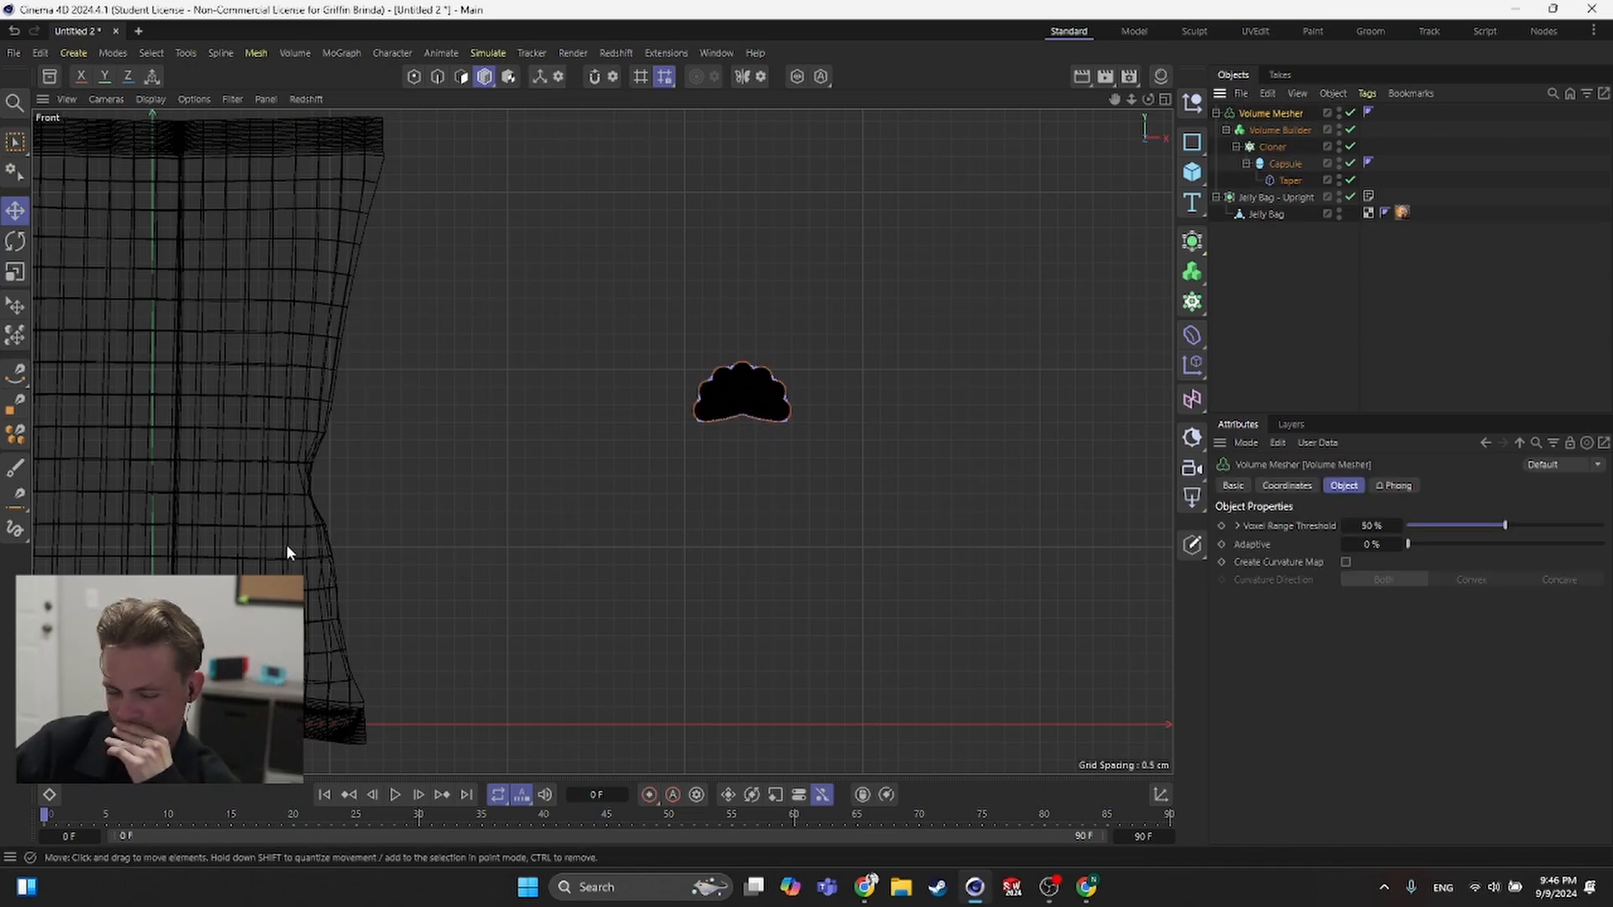
click(540, 77)
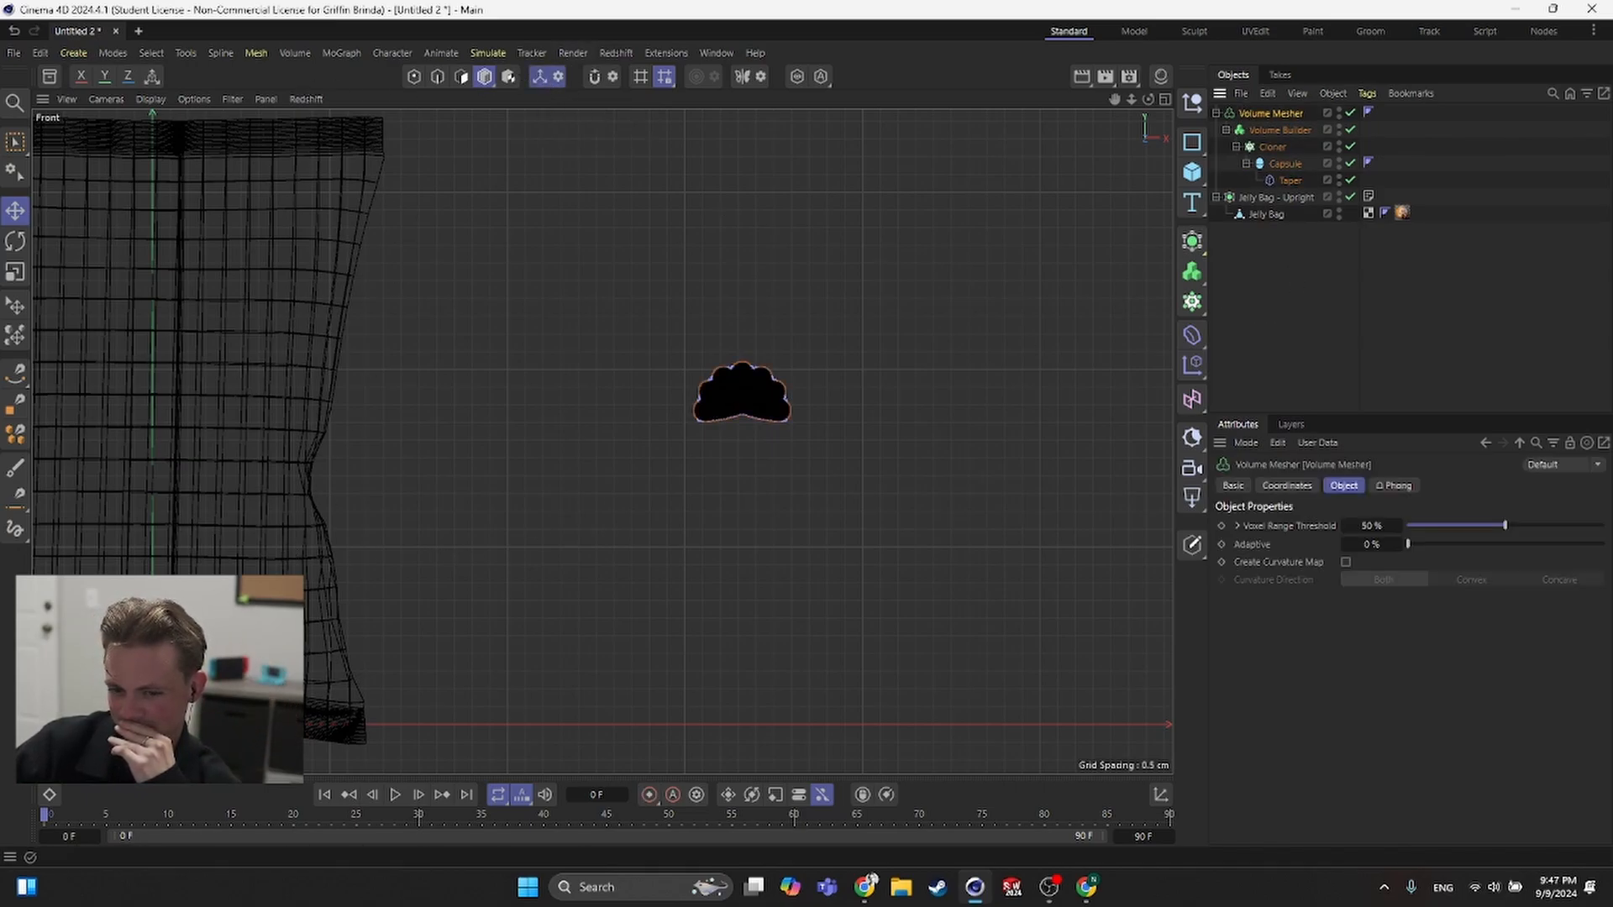
drag(385, 565, 811, 353)
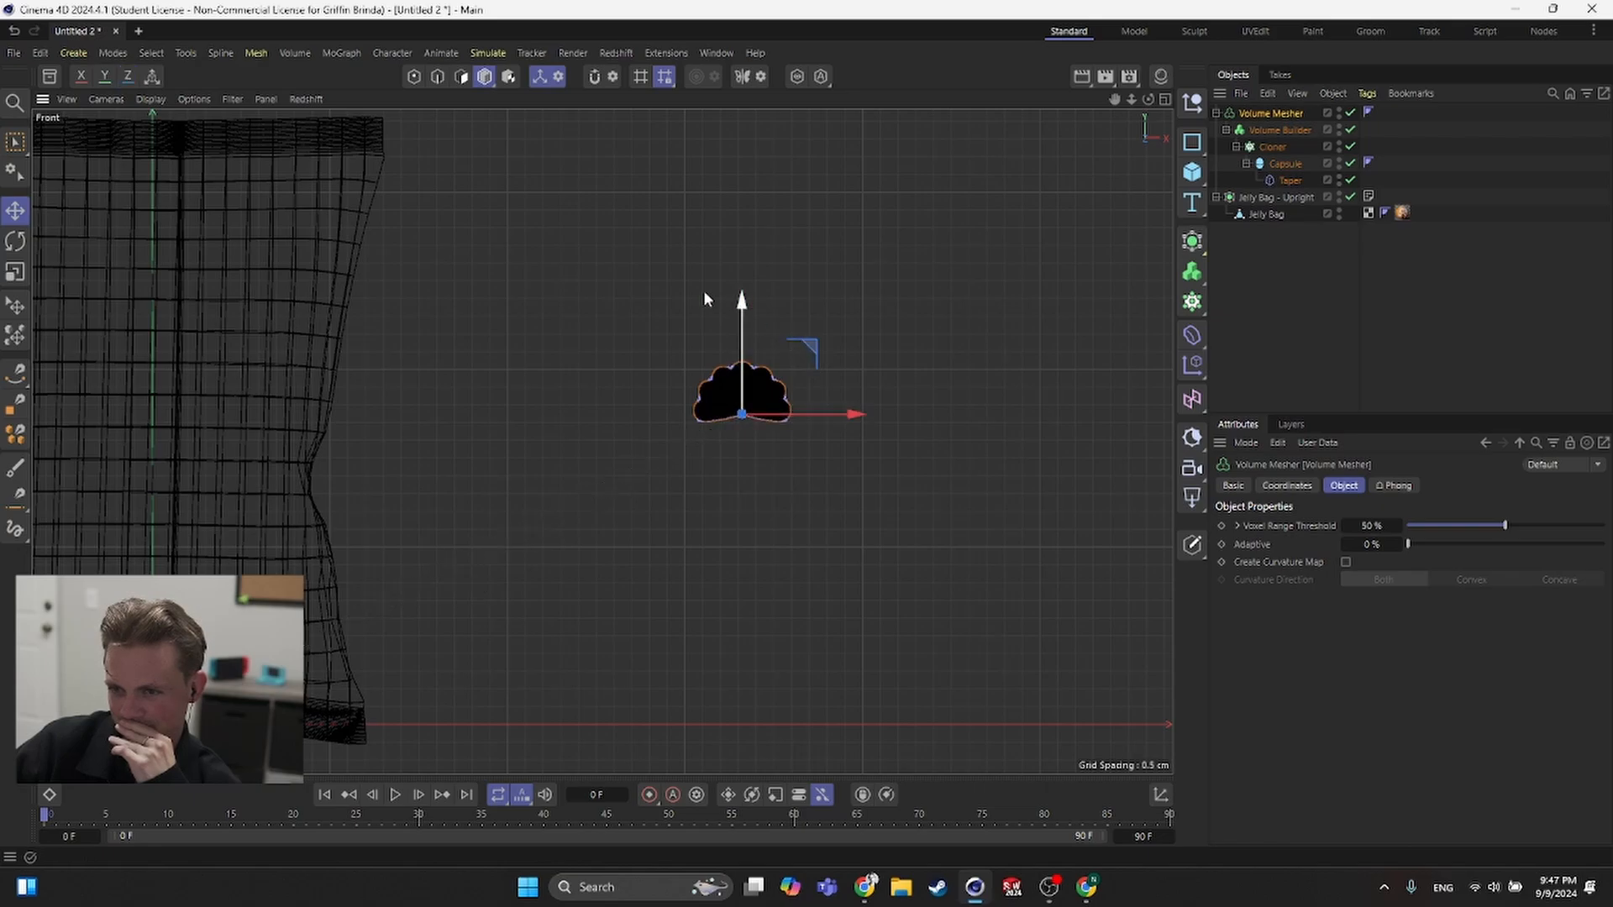
click(540, 77)
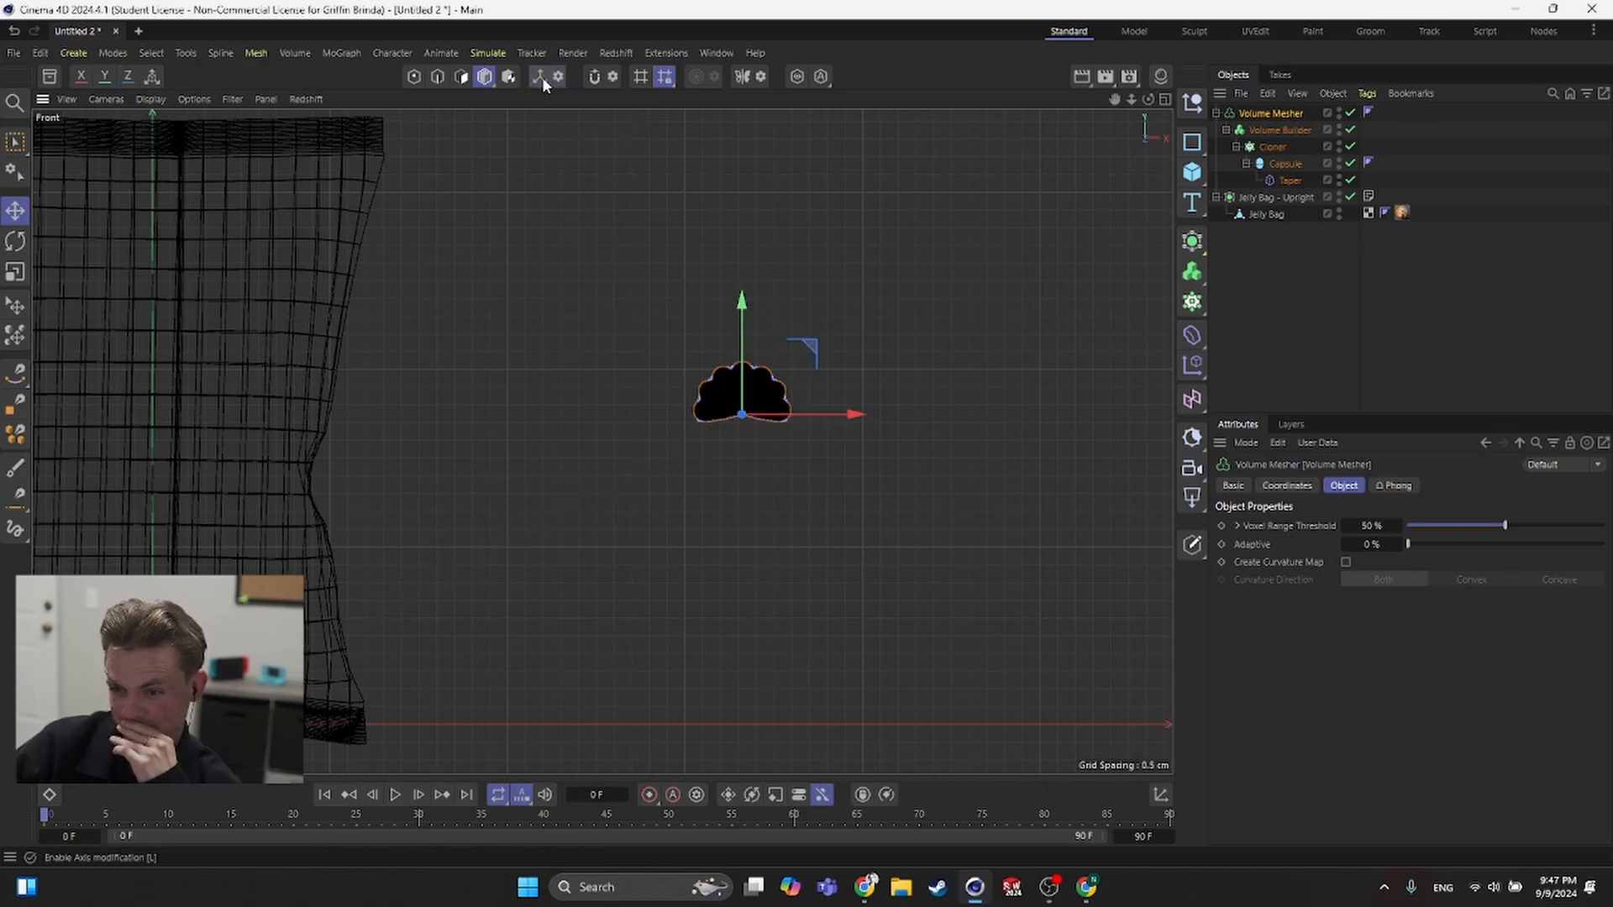
drag(812, 351, 941, 277)
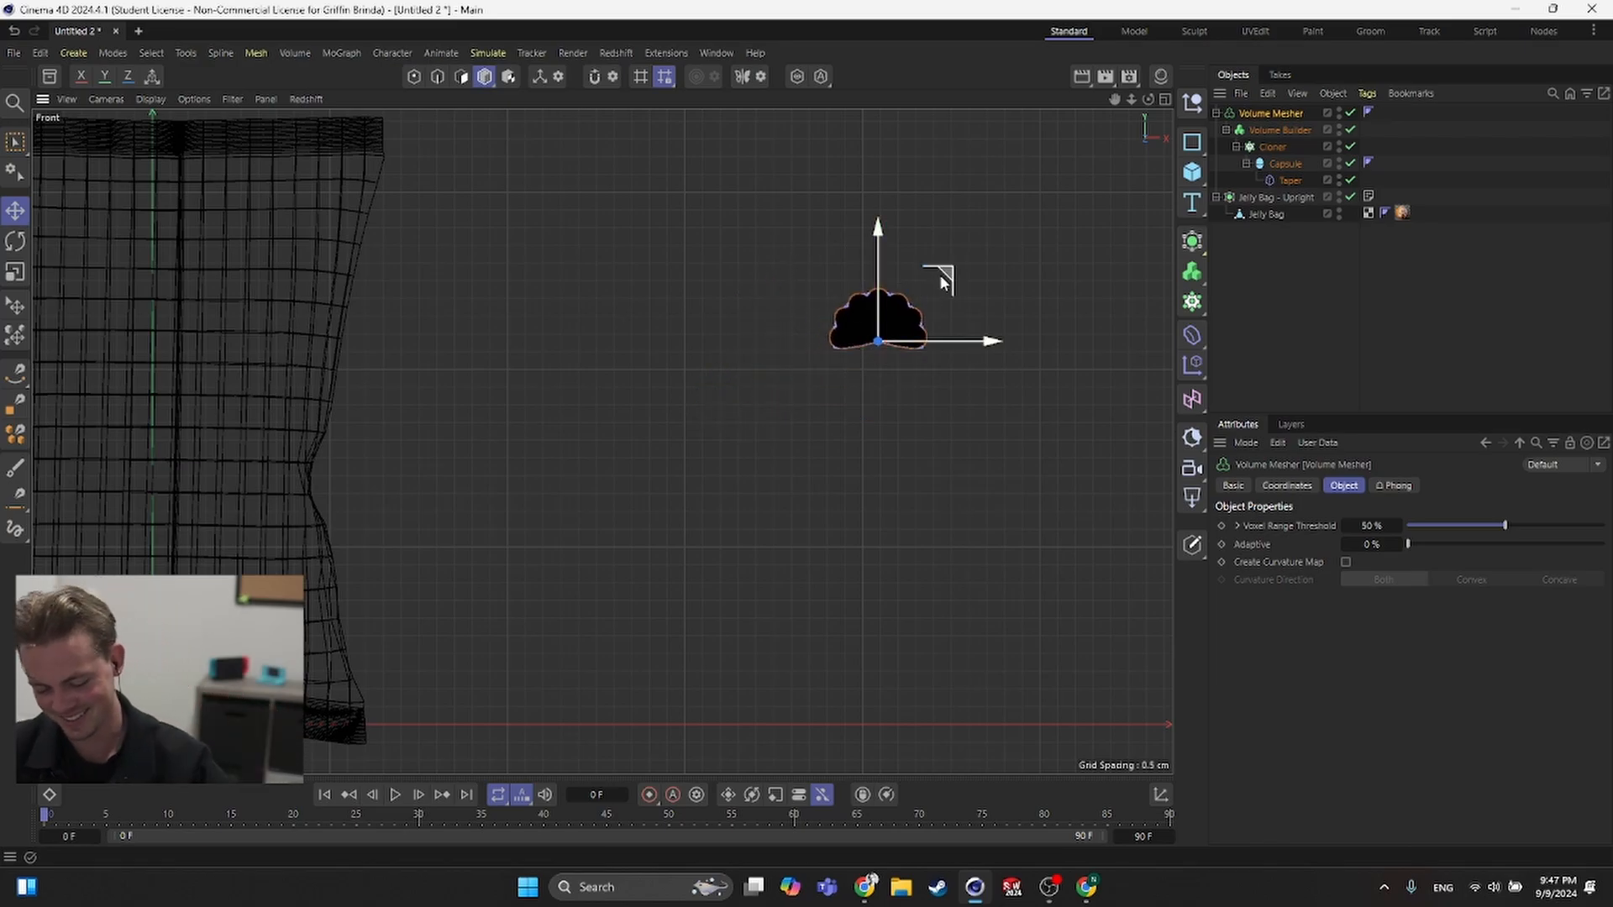
key(ctrl+z)
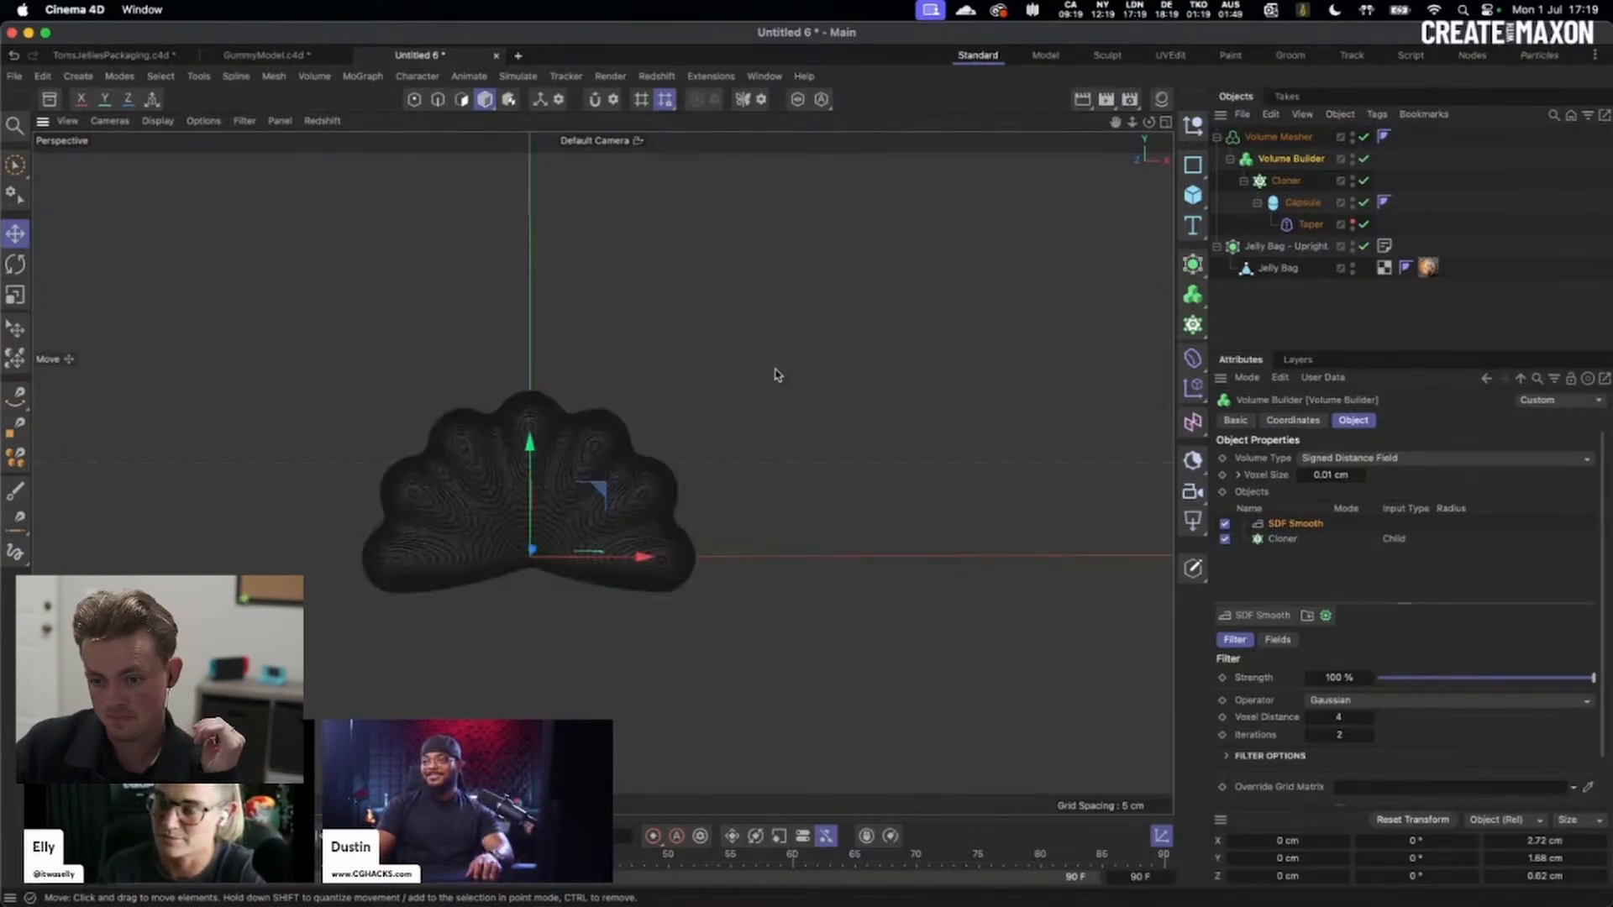
- Deselect the objects in the tutorial scene and examine the jelly's wireframe mesh up close
click(702, 488)
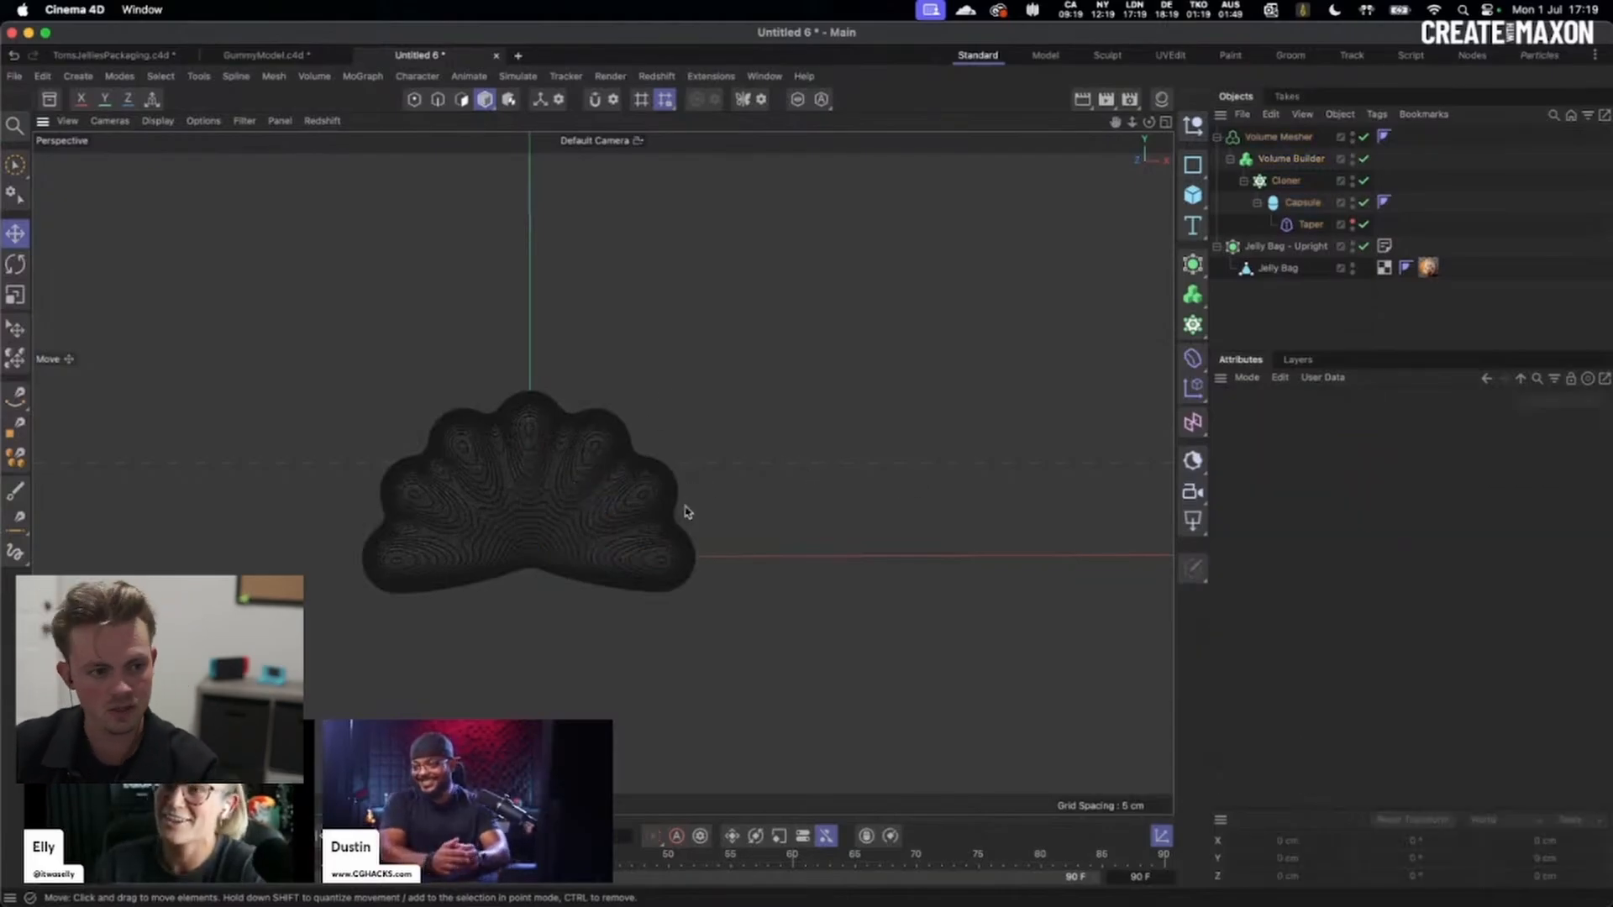
scroll(532, 486, up, 10)
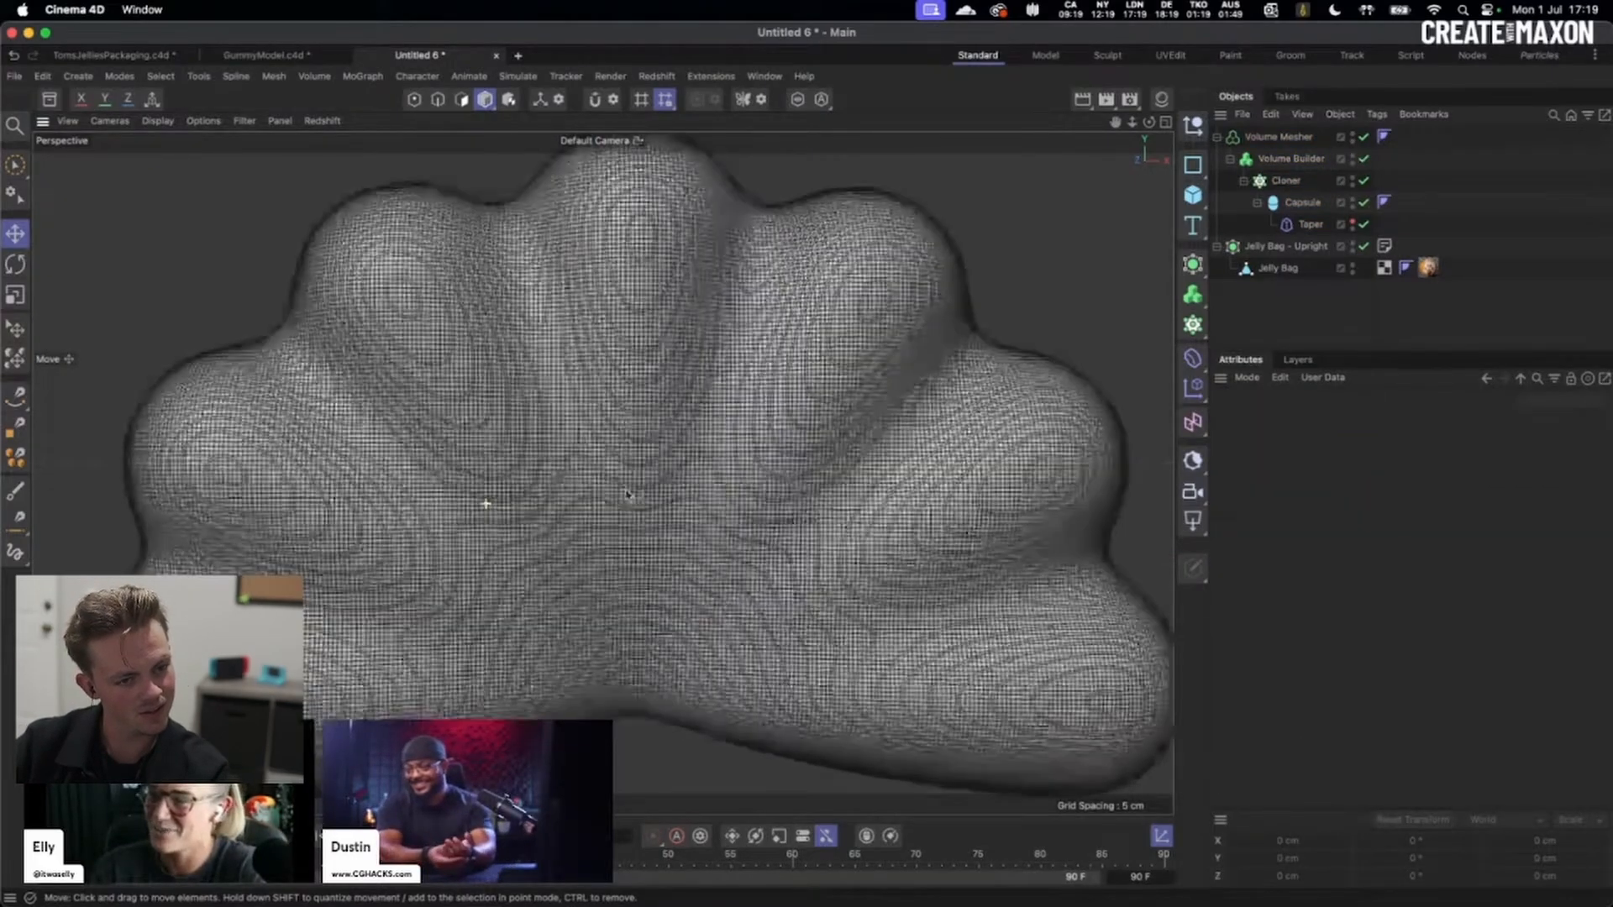
scroll(626, 494, up, 3)
scroll(621, 485, down, 15)
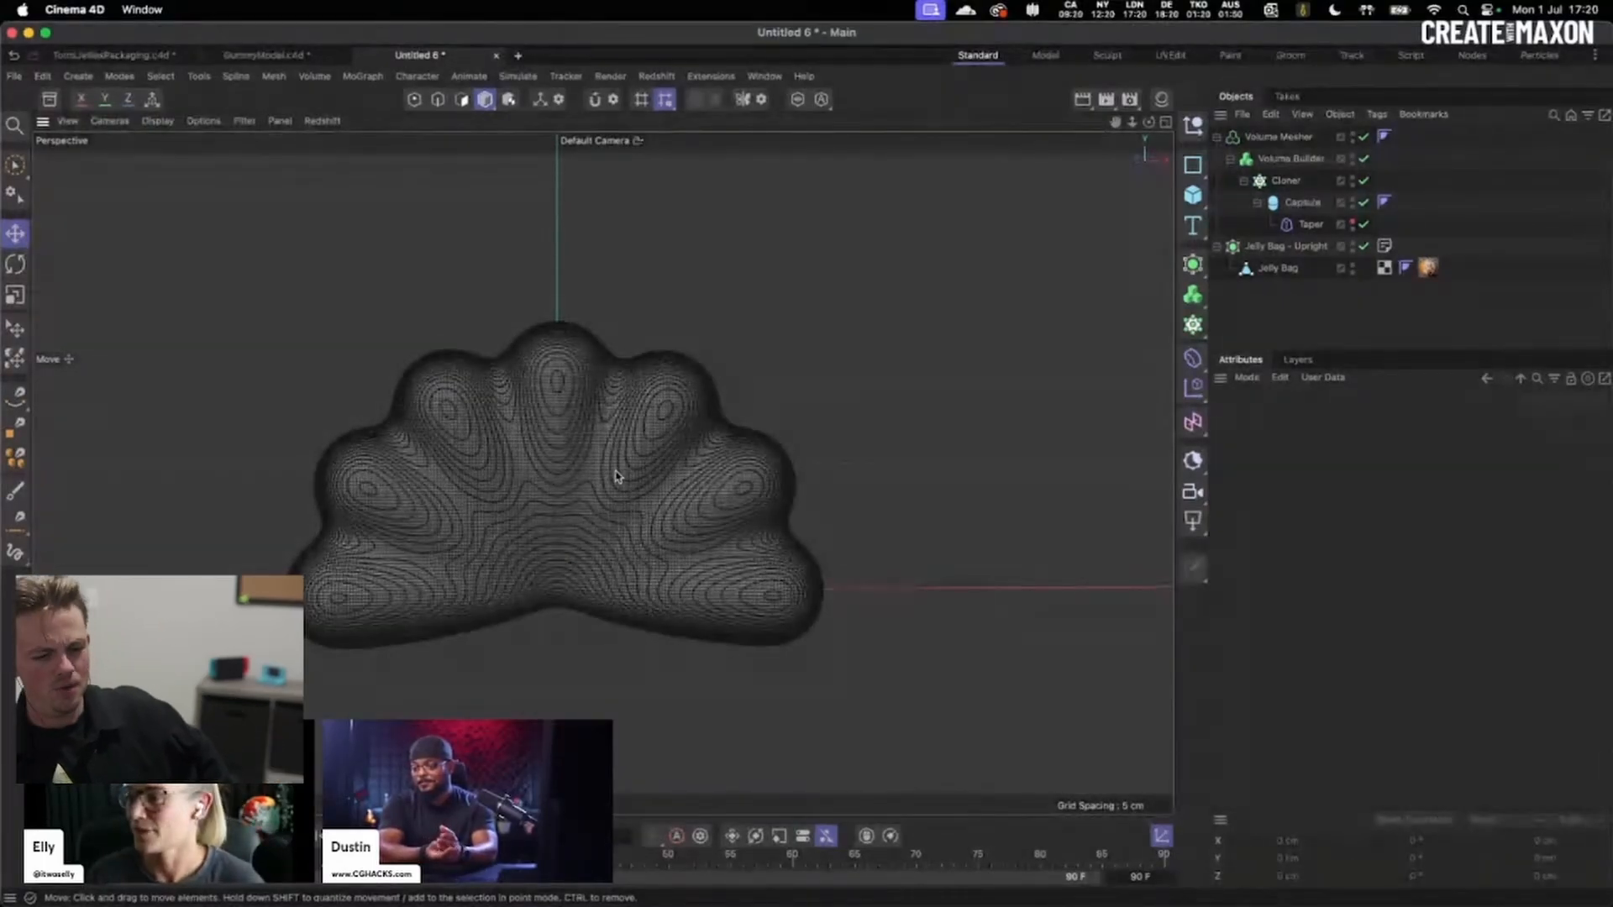
- Pause the tutorial at the jelly's wireframe mesh, resume it briefly and pause it again
mouse_move(310, 210)
click(326, 400)
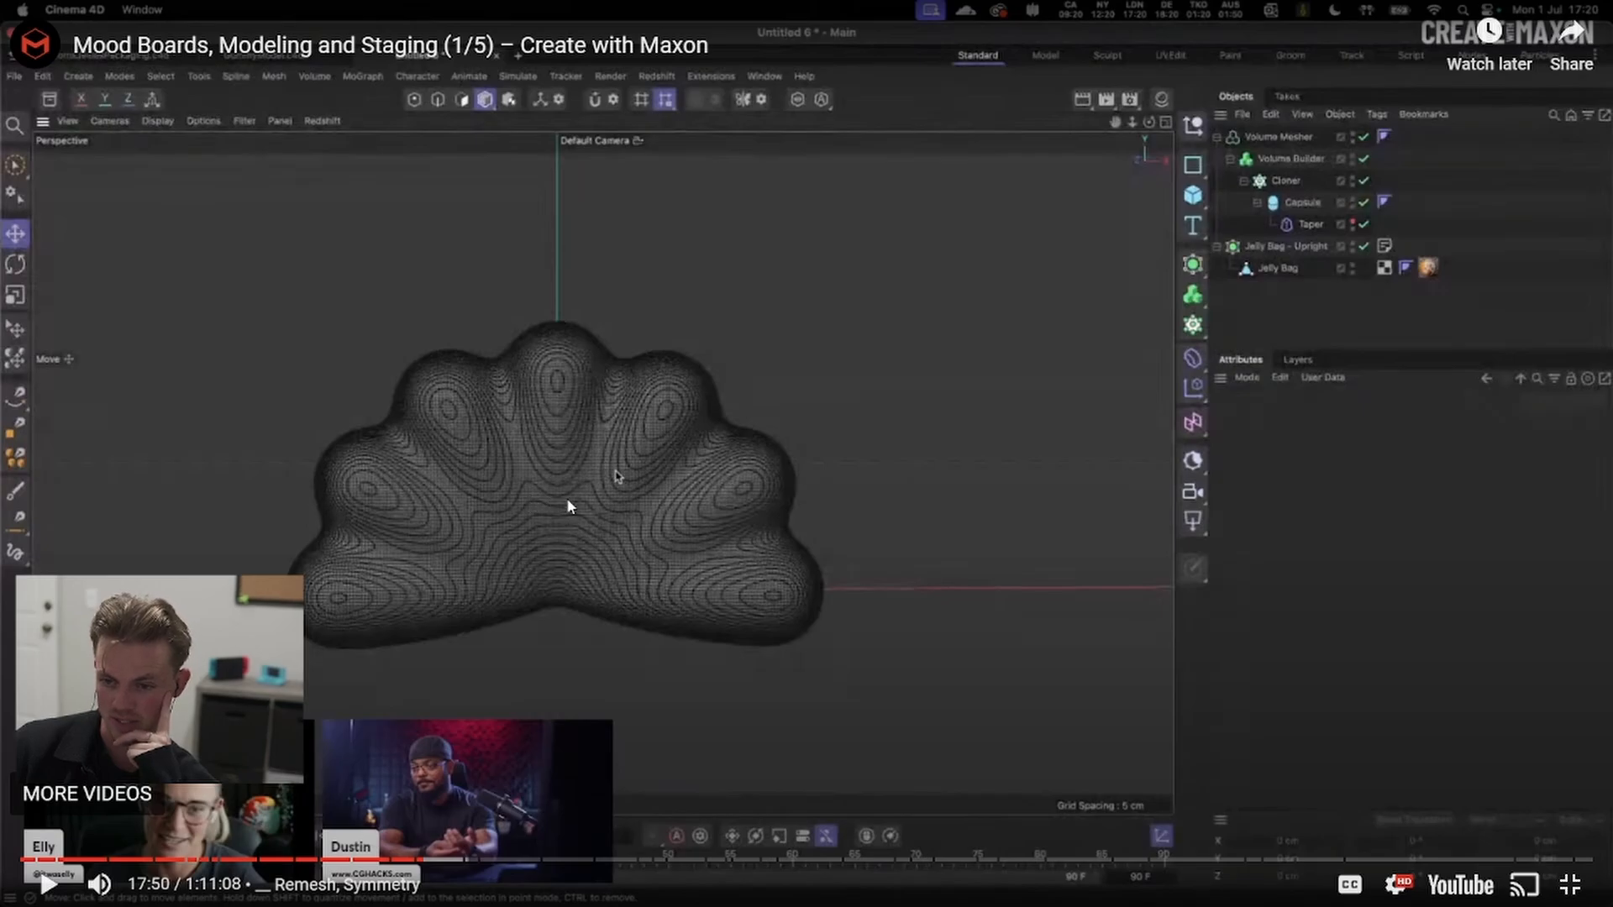
click(538, 484)
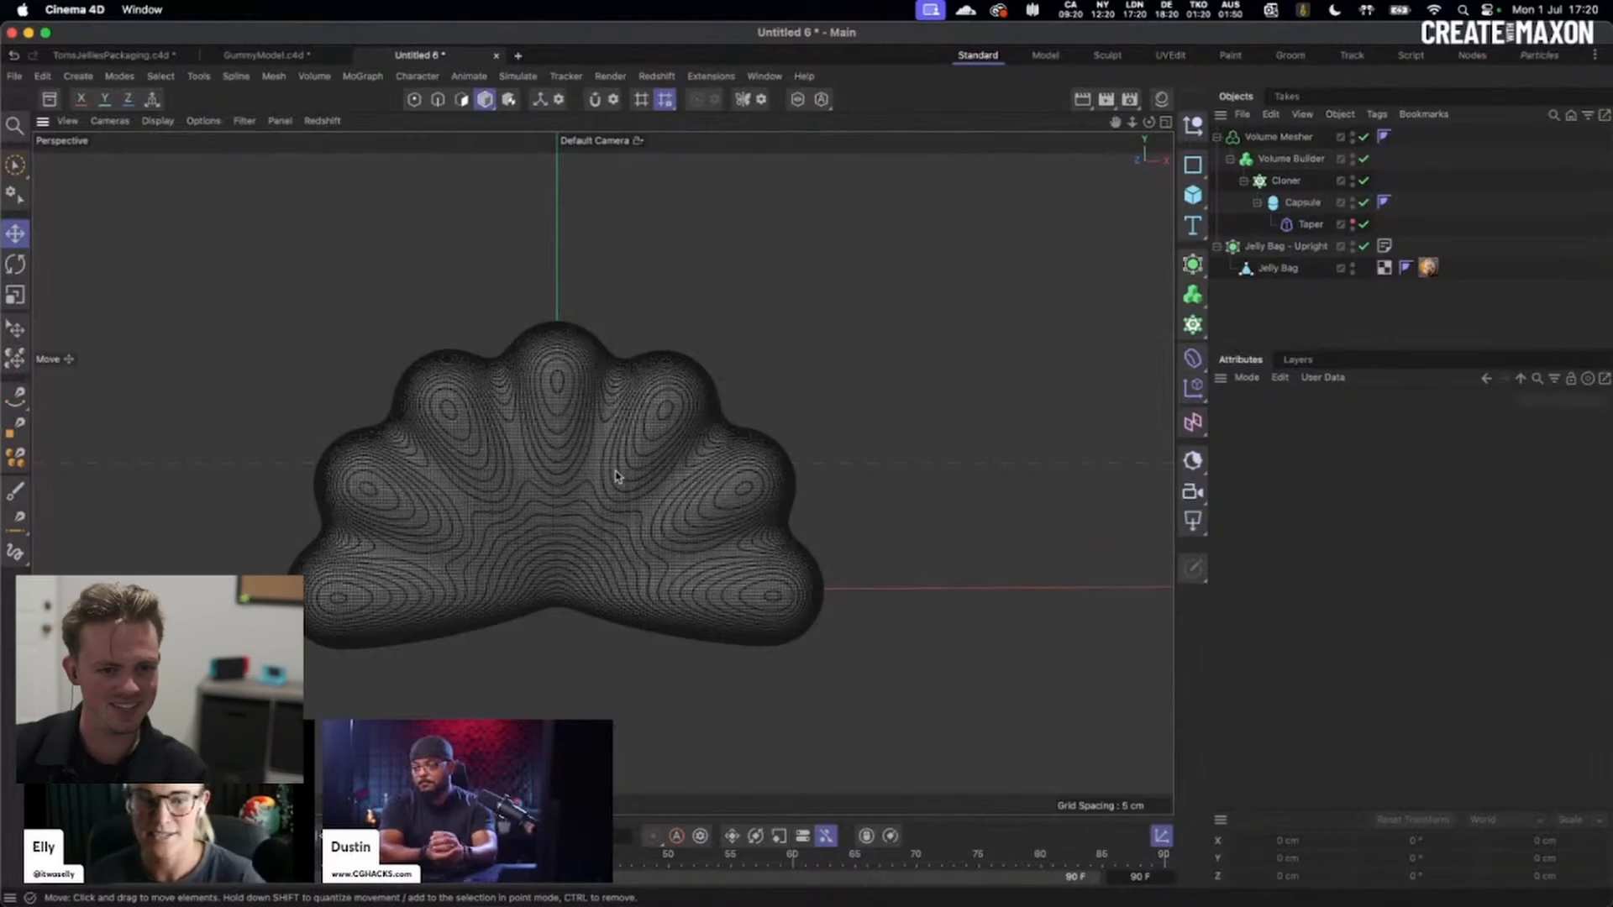
click(733, 395)
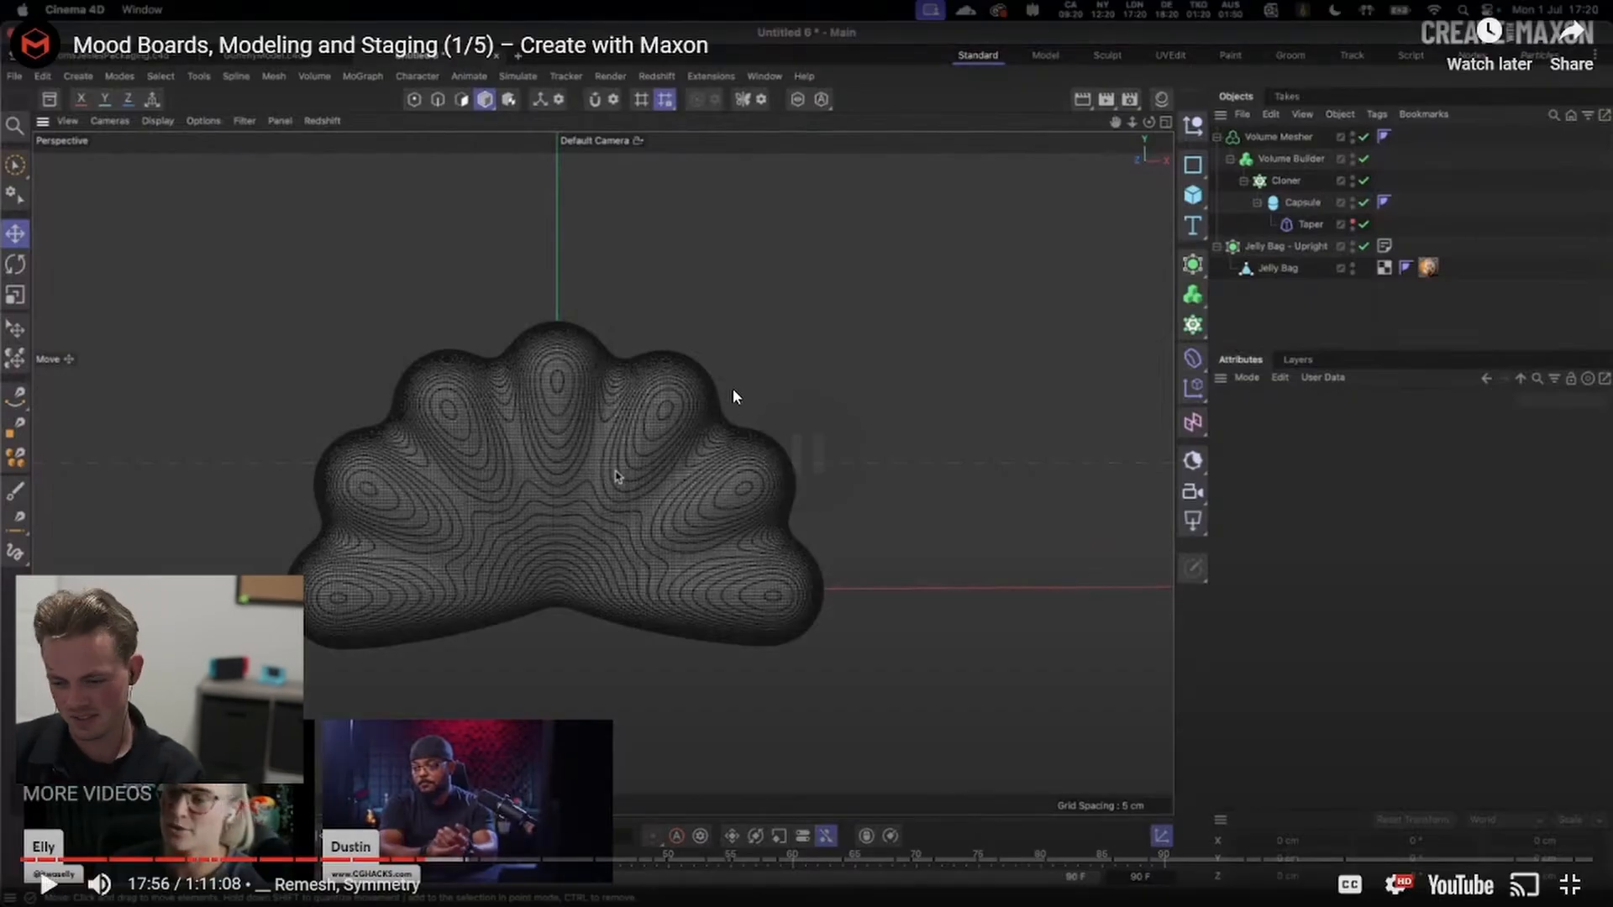
- Rewind the tutorial to just before the objects are deselected and replay the close look at the jelly's dense mesh
key(Left)
key(Left)
key(Left)
key(space)
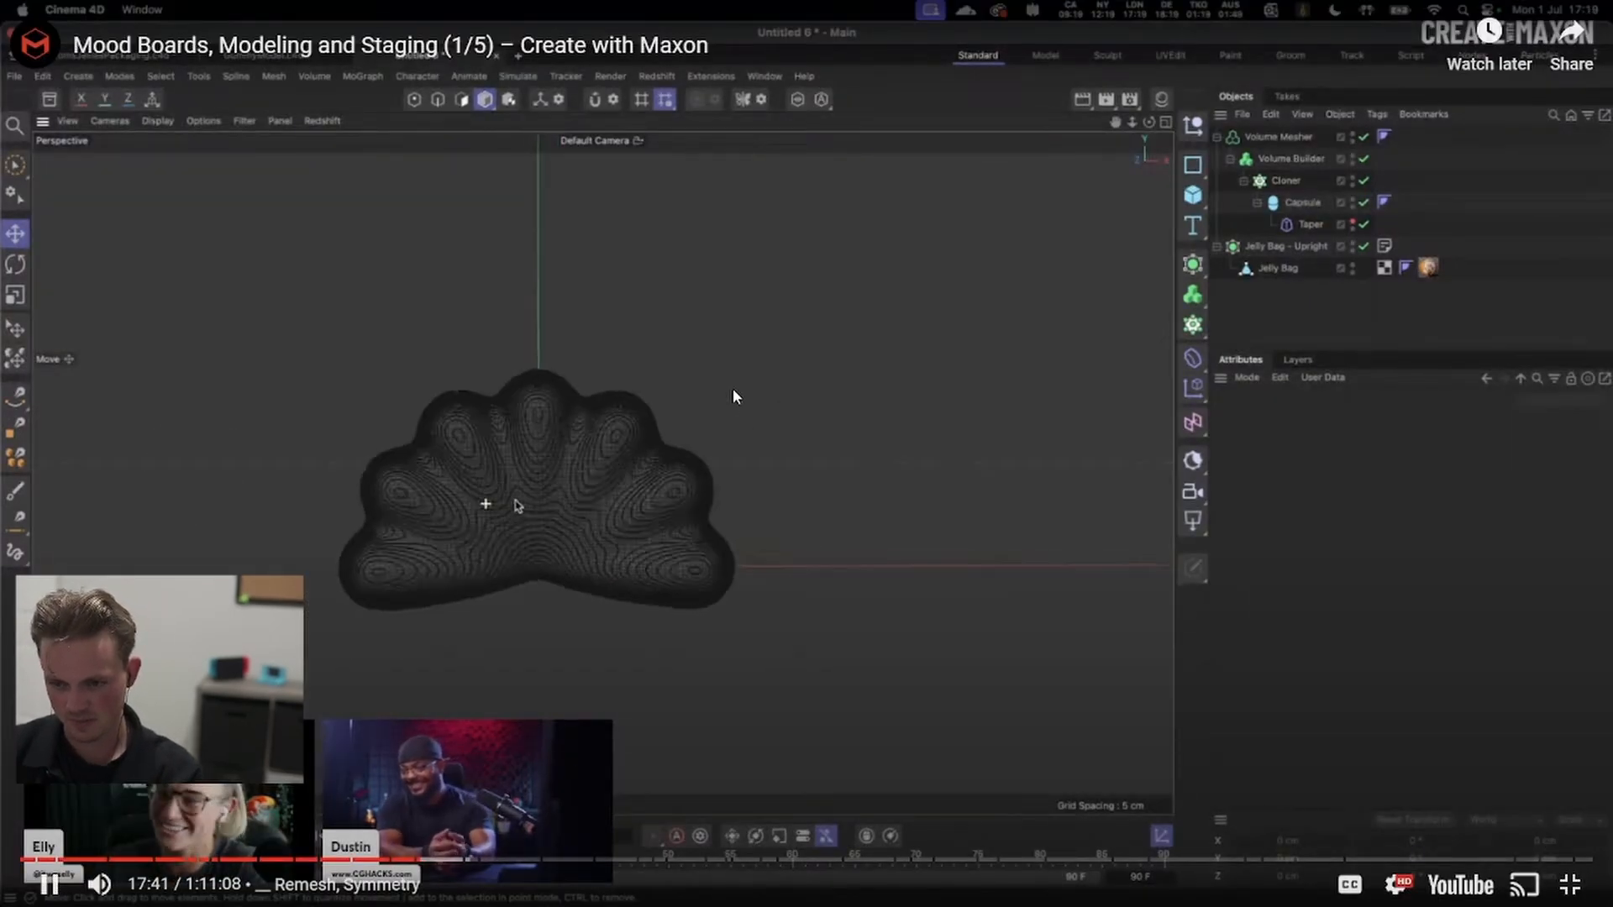
key(Left)
key(Left)
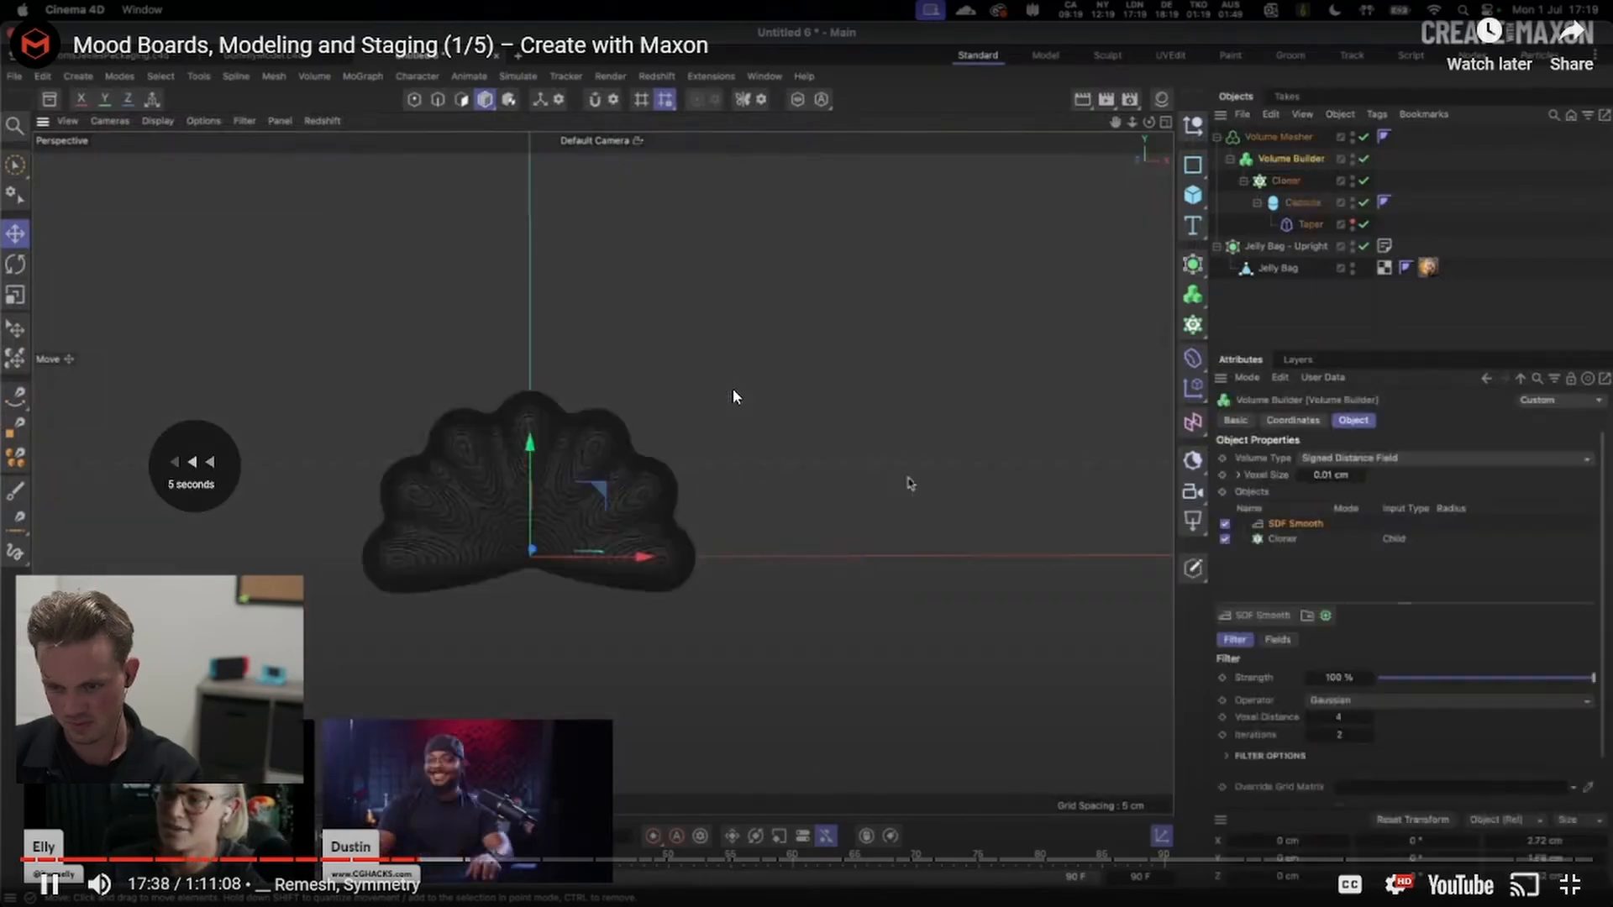
key(Left)
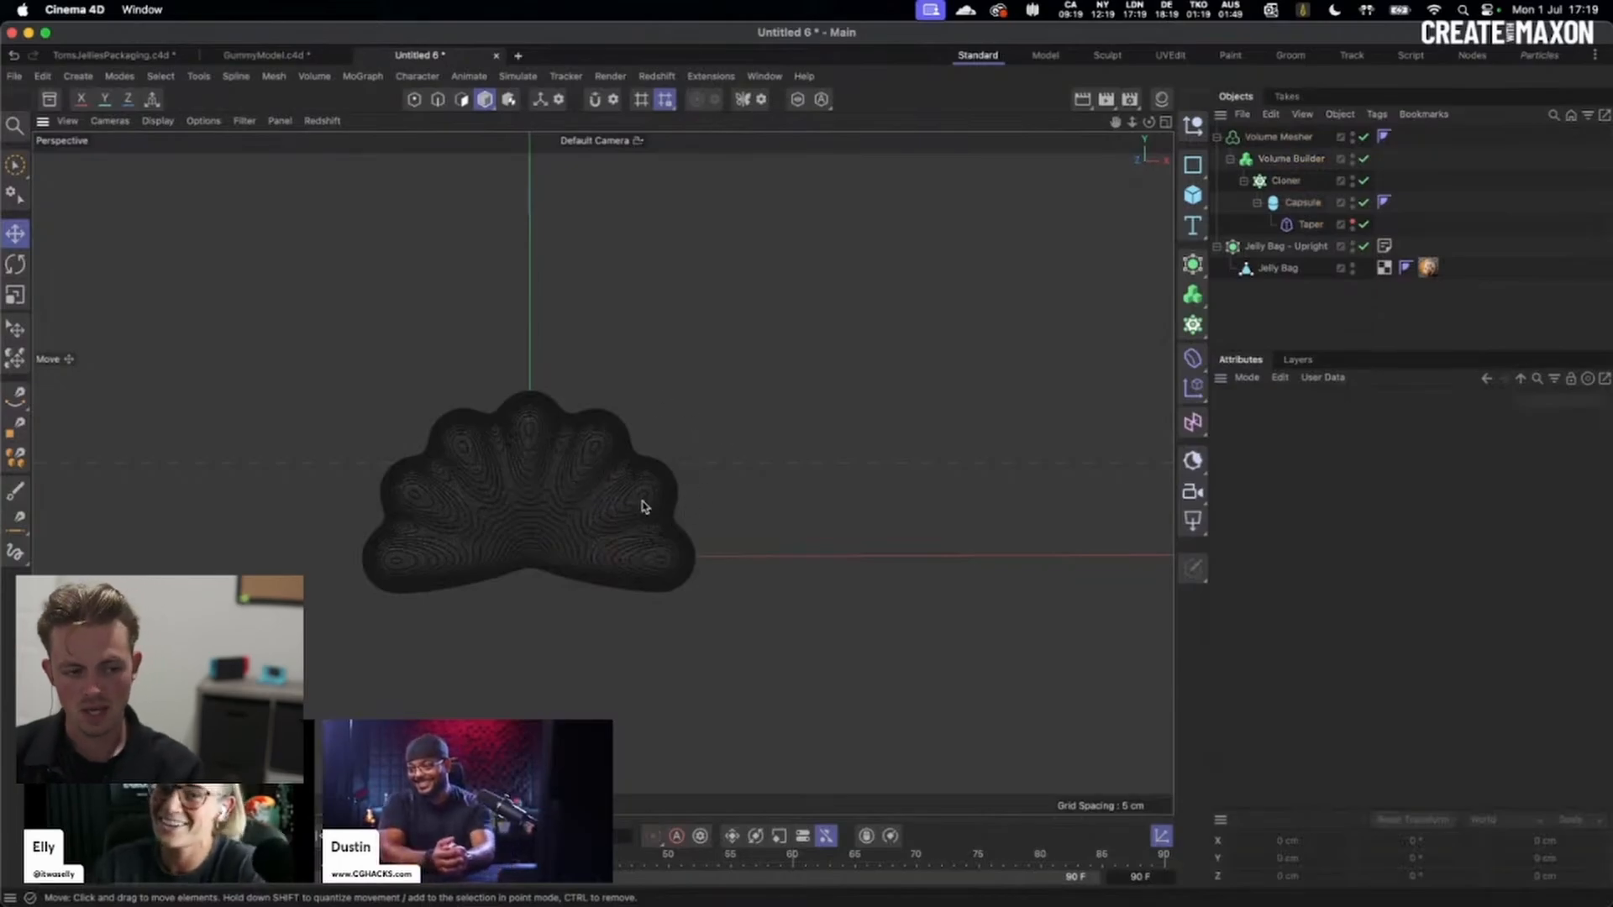
scroll(499, 502, up, 10)
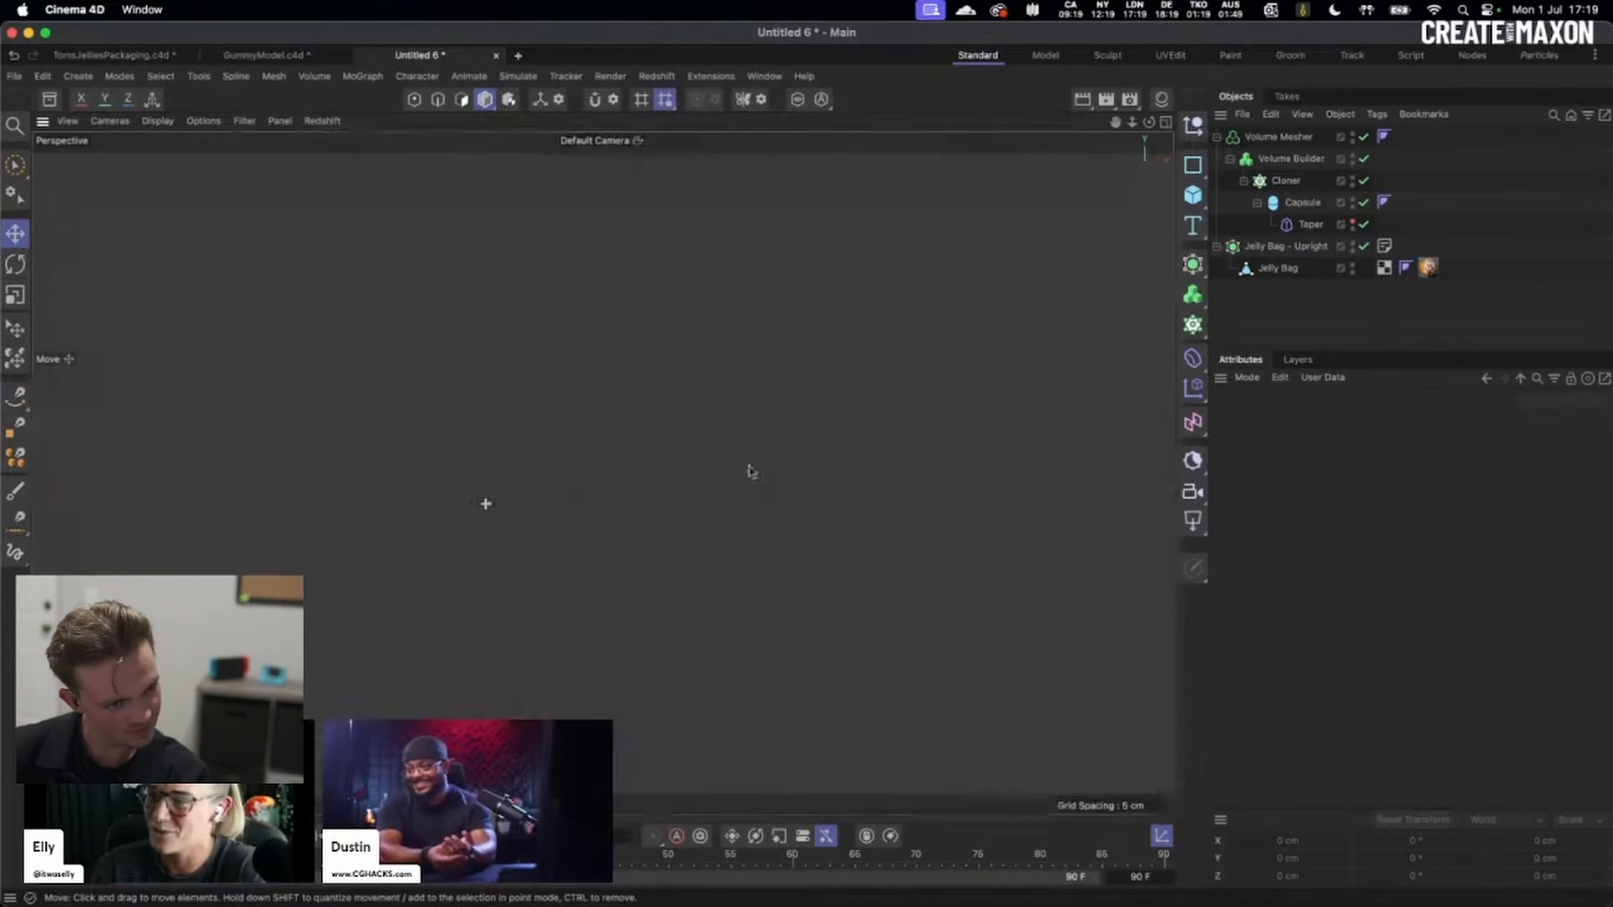
scroll(647, 485, down, 10)
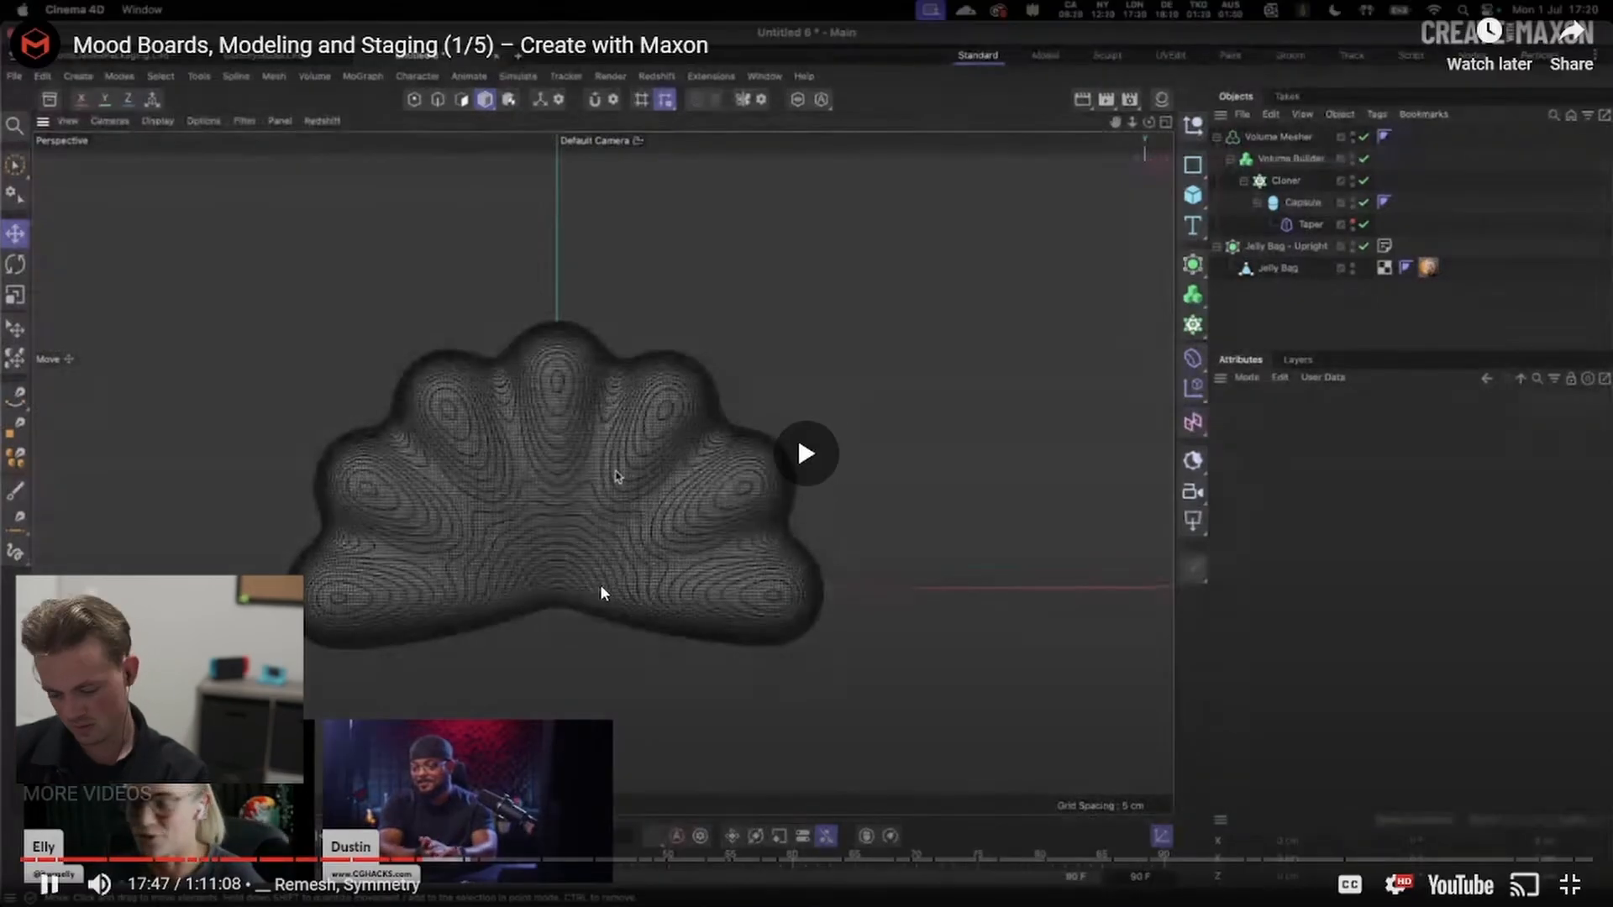
- Skip the tutorial forward past the part already watched in the Remesh, Symmetry chapter
key(Right)
key(Right)
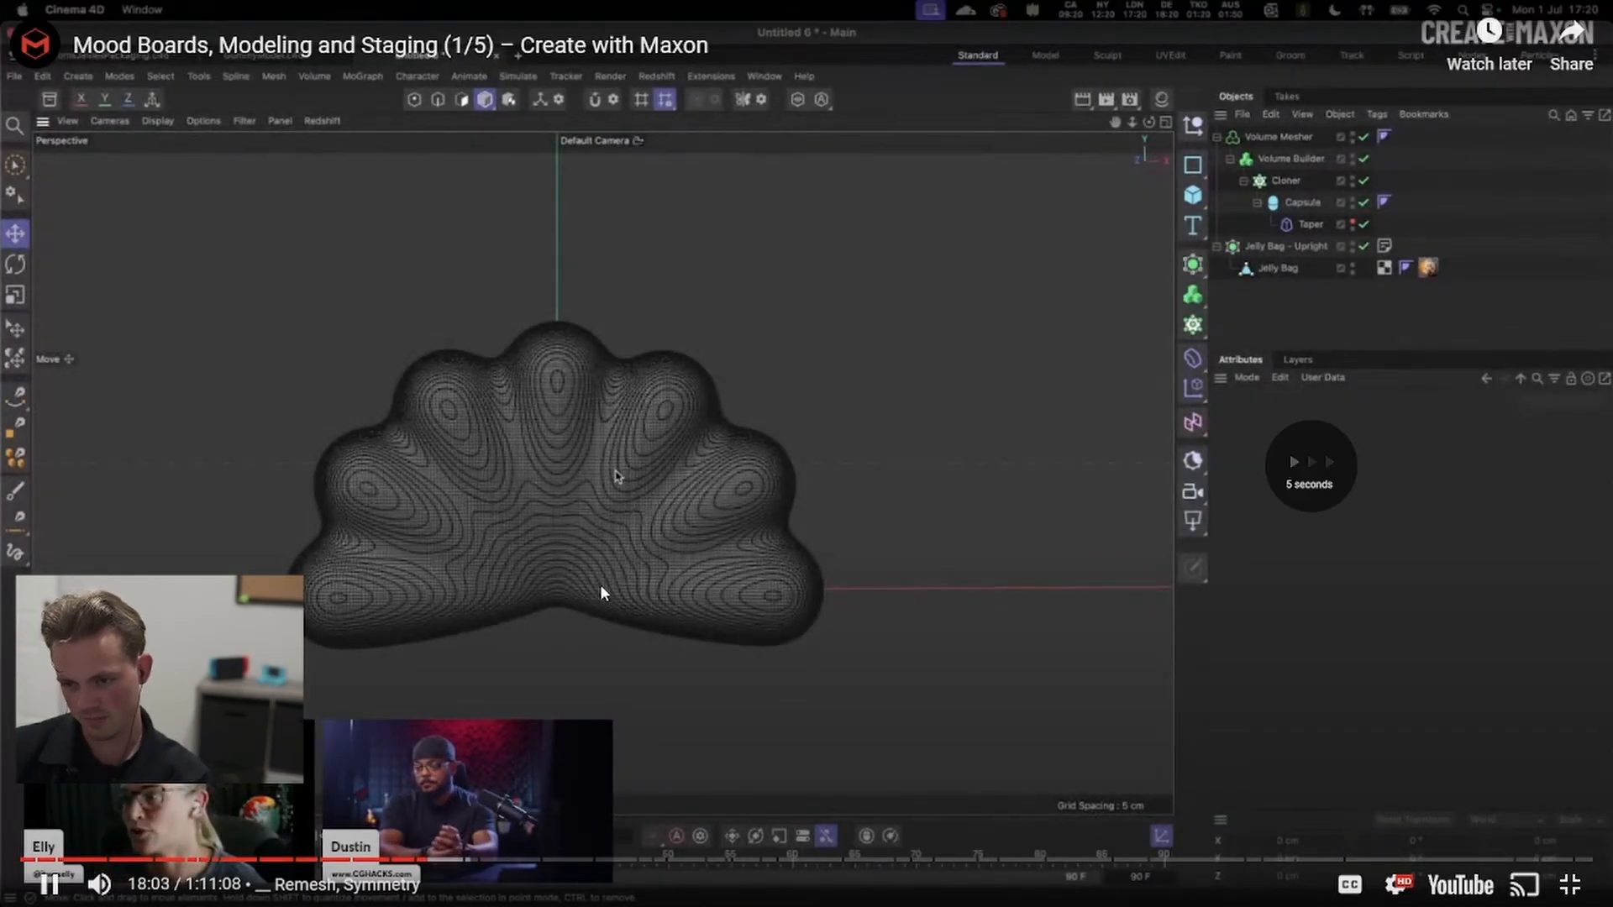
key(Right)
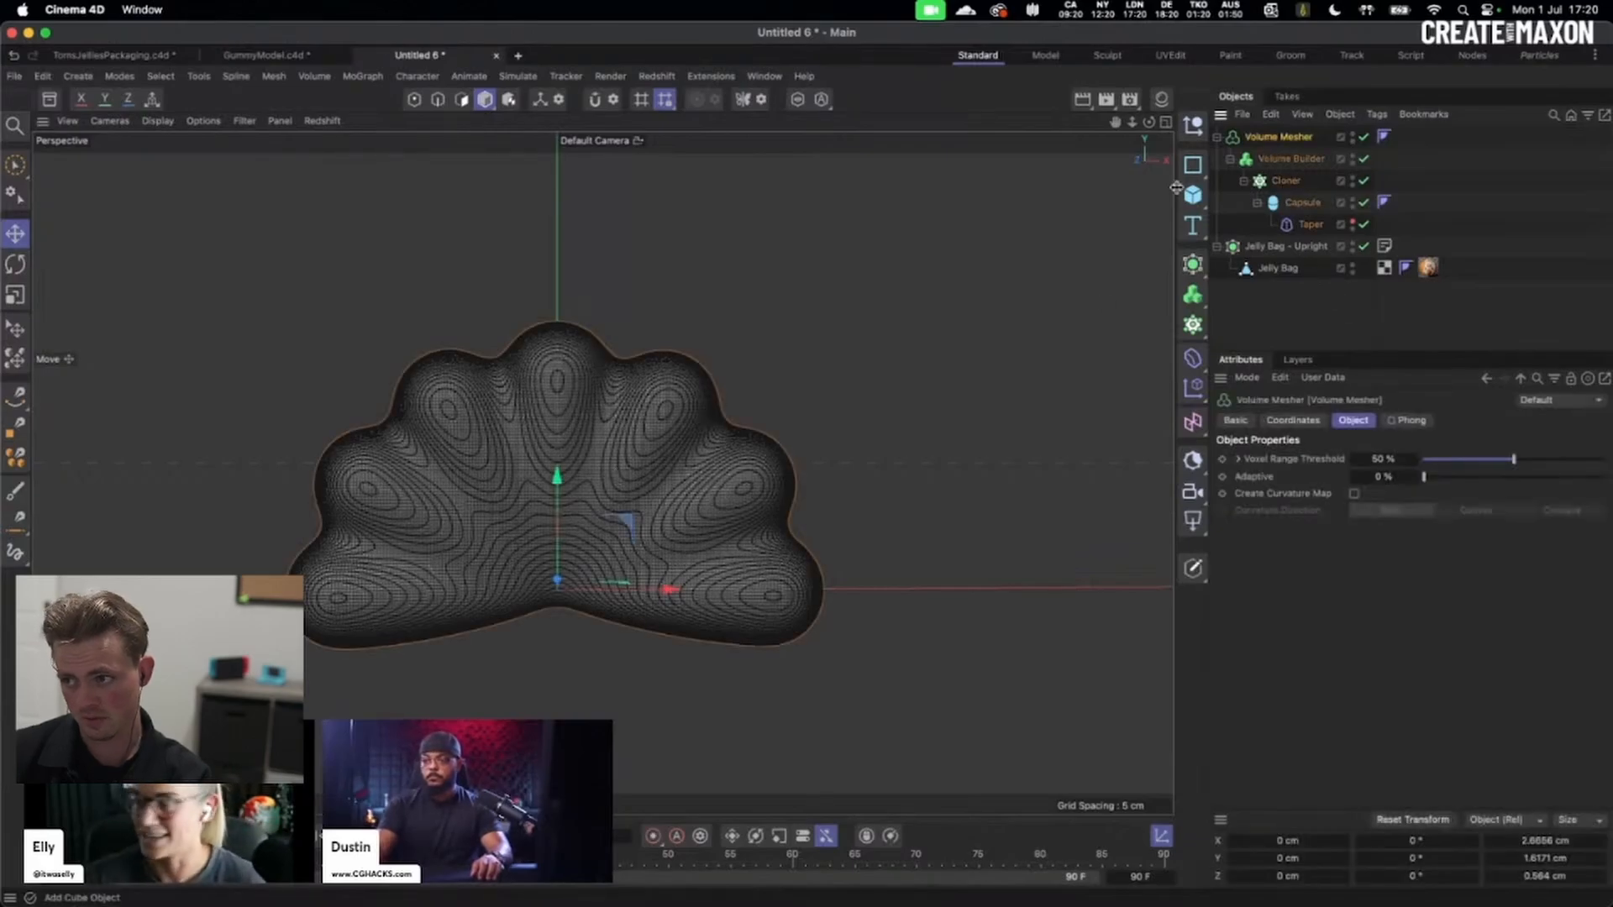
- Add a Remesh generator, set its mesh density to 10% and place the Volume Mesher inside it
mouse_move(559, 567)
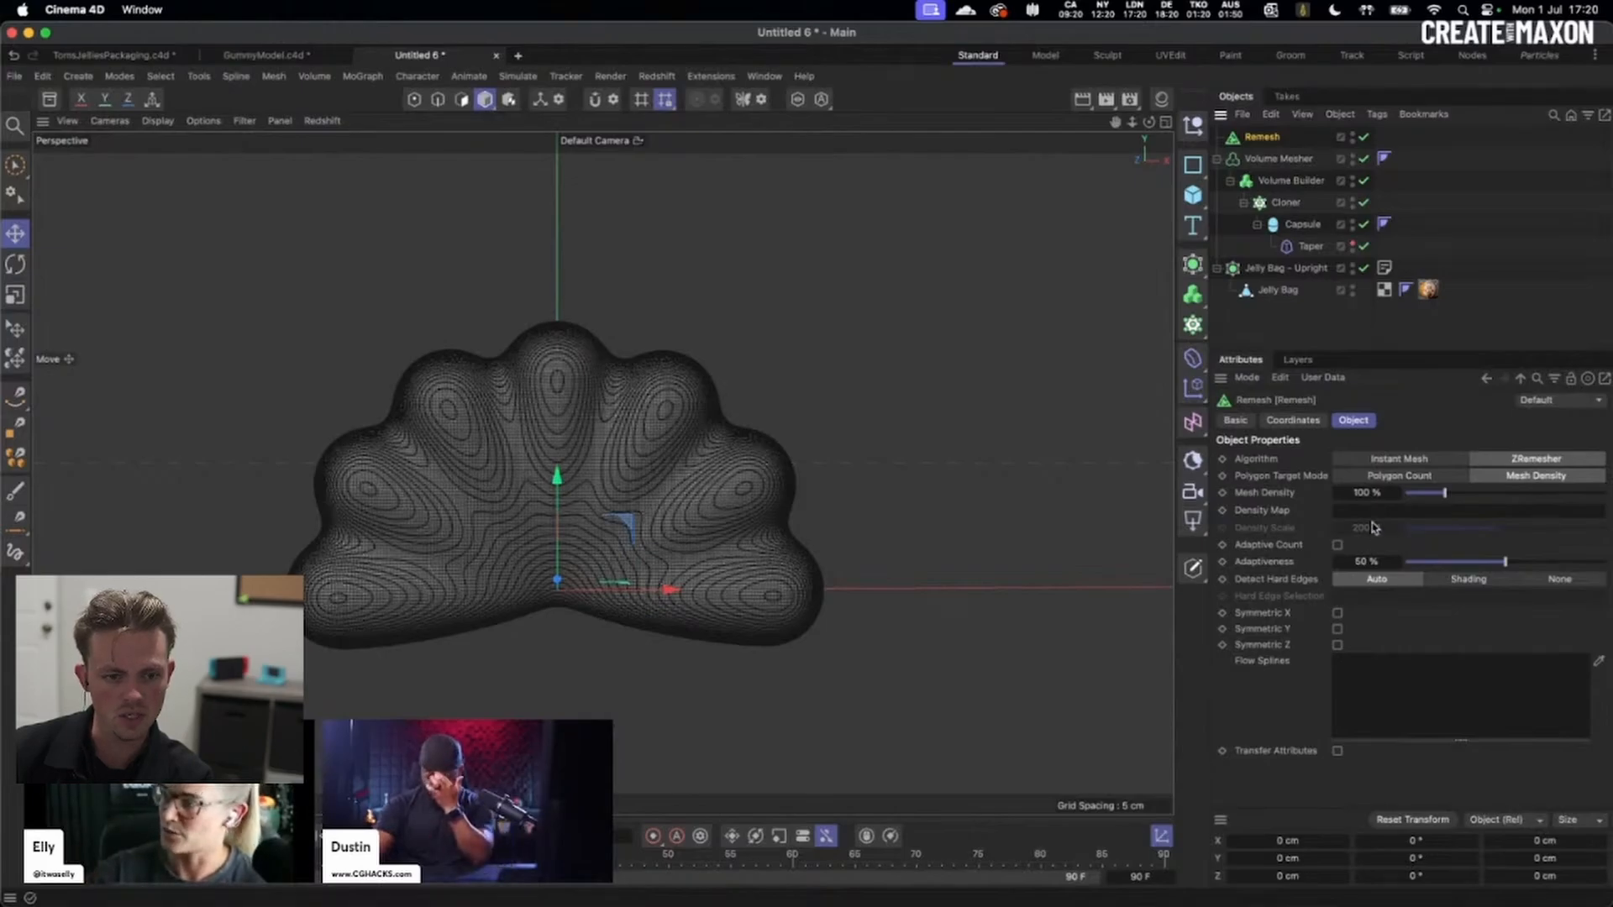
click(1362, 494)
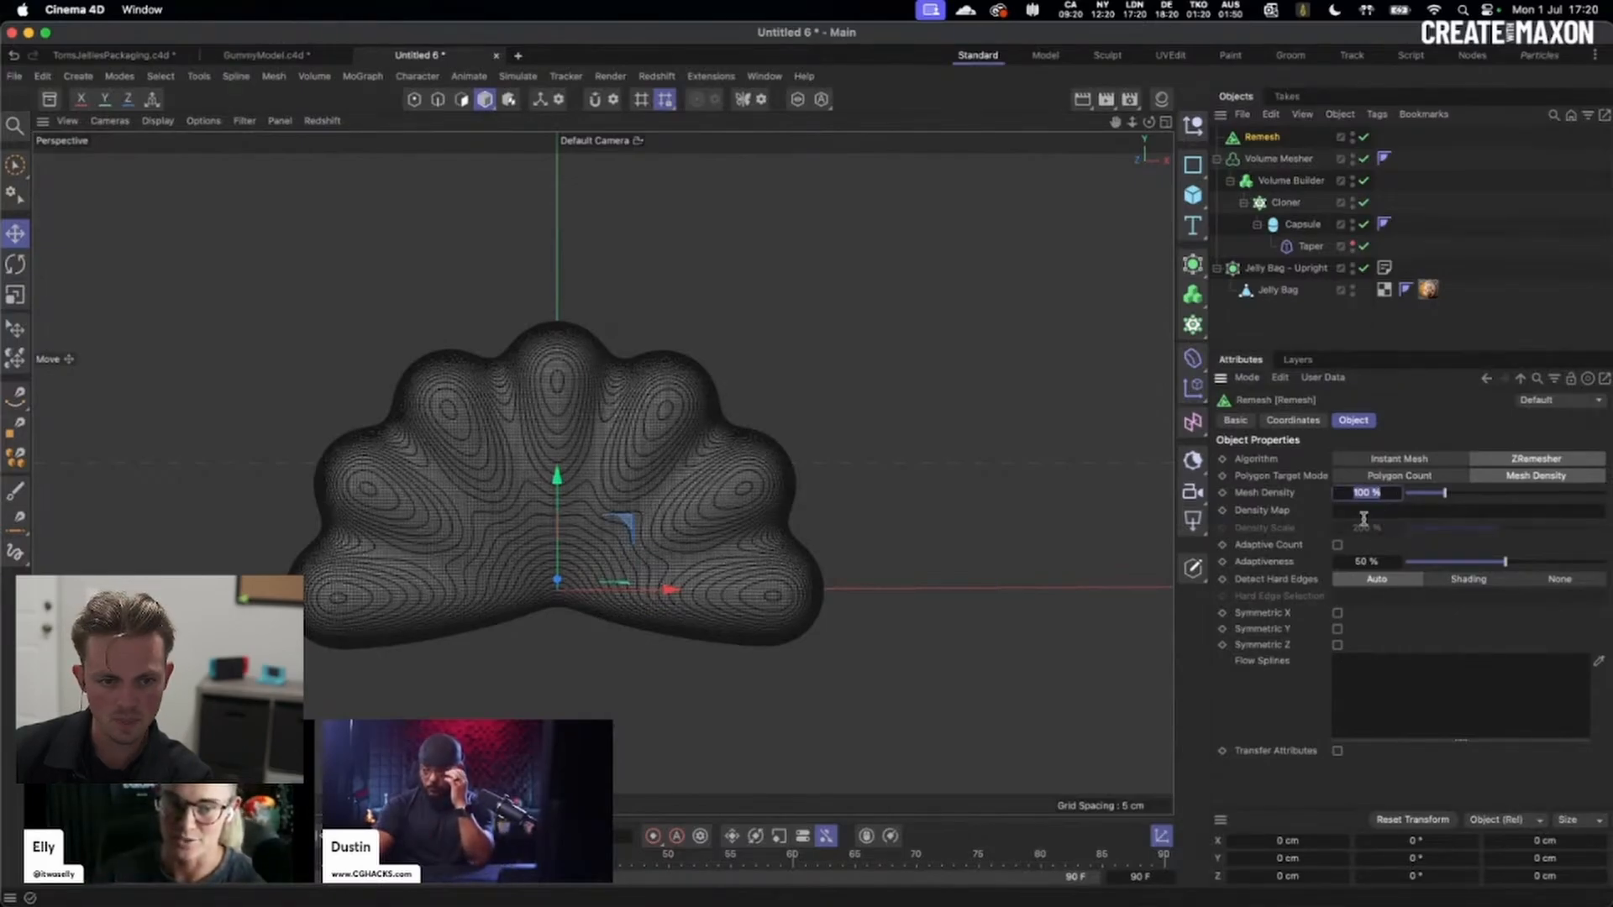
text(10)
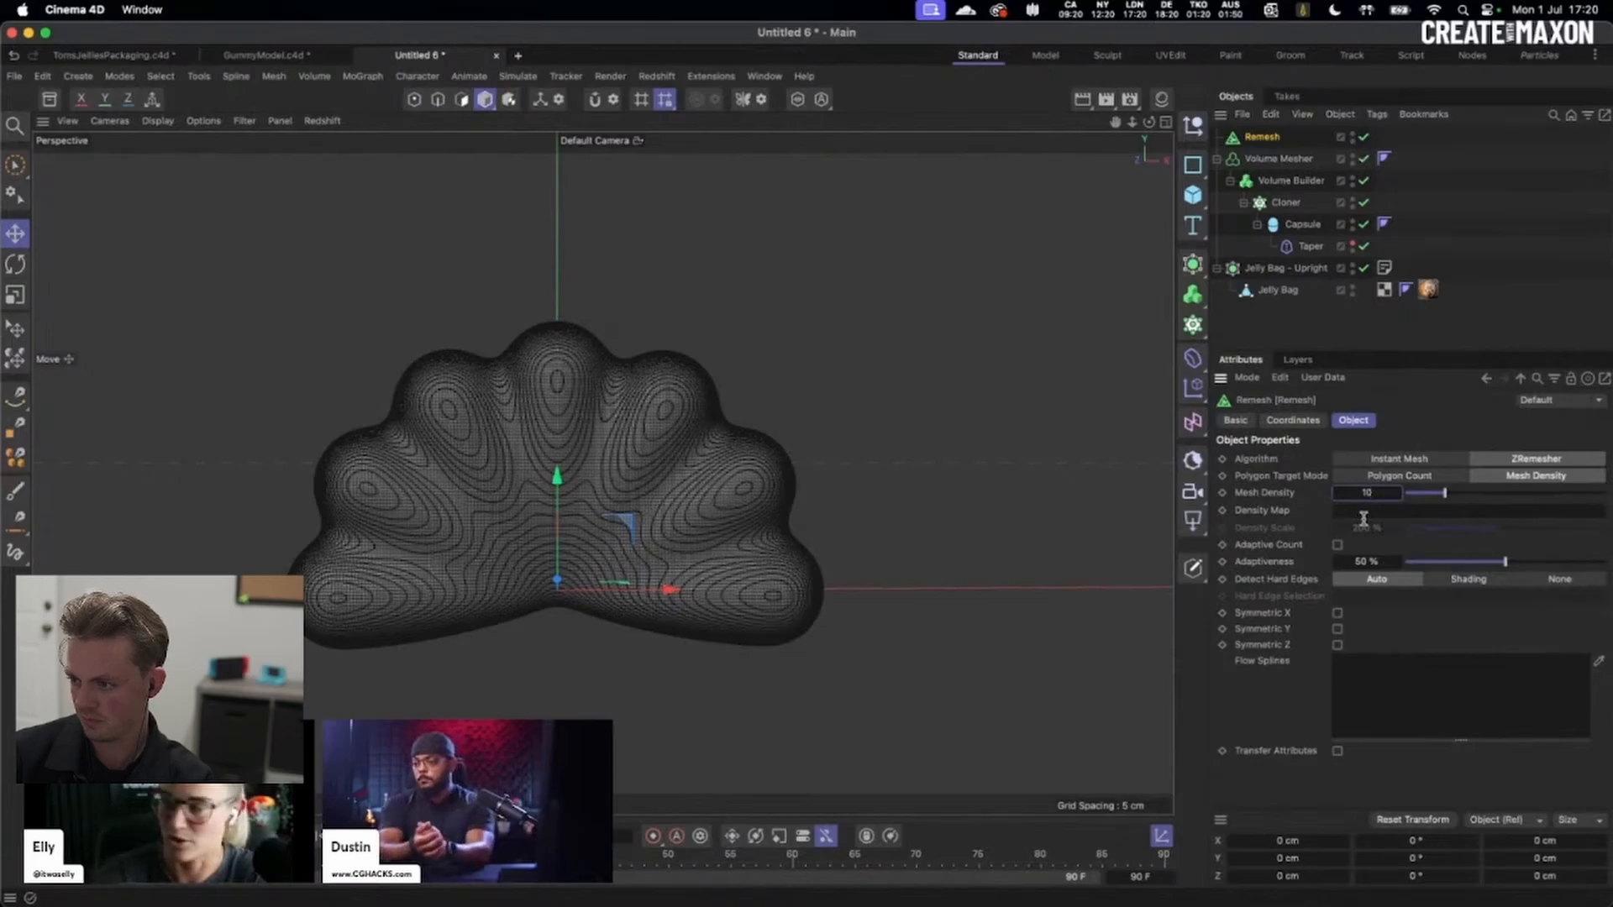
key(Return)
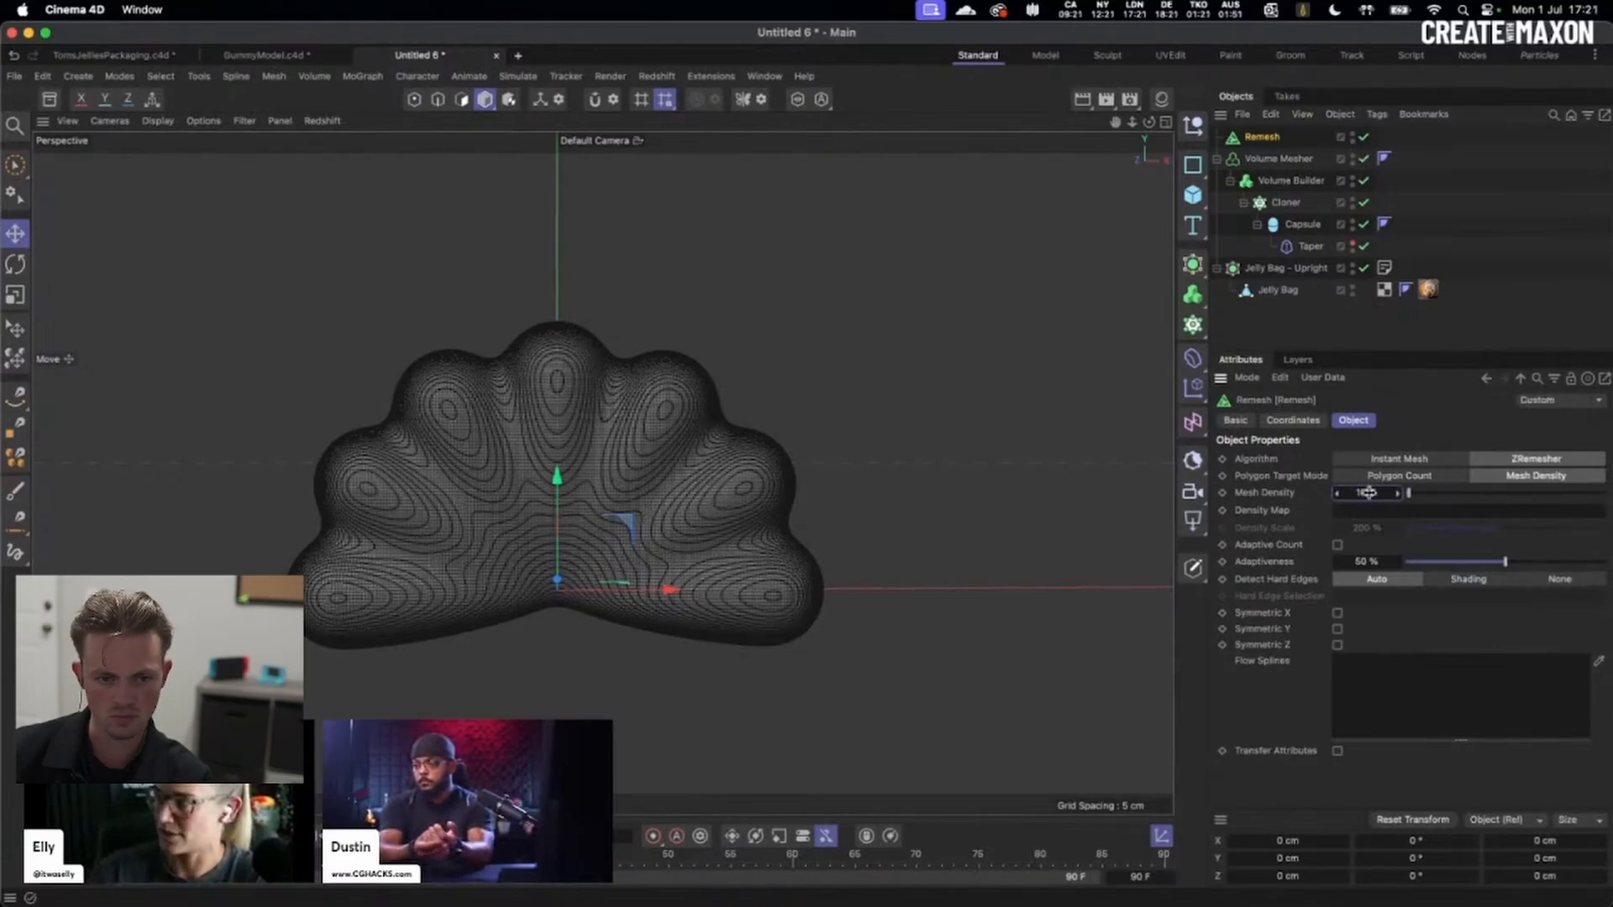
drag(1270, 159, 1264, 147)
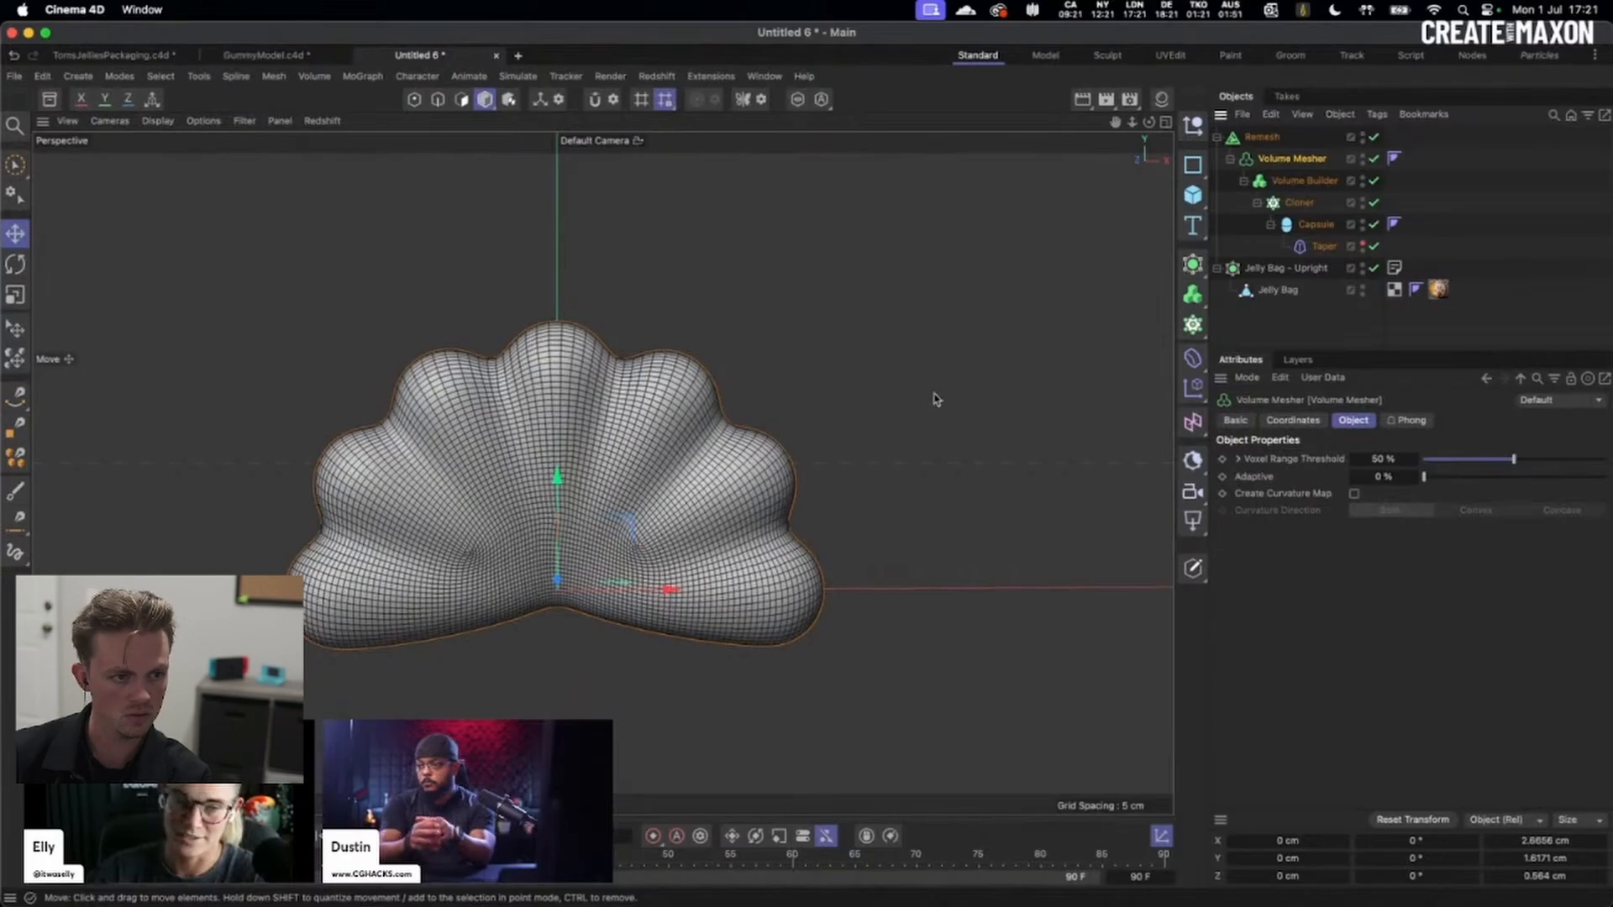
- Pause and resume the tutorial, enable Symmetric X and Symmetric Z on the Remesh object and deselect it
key(space)
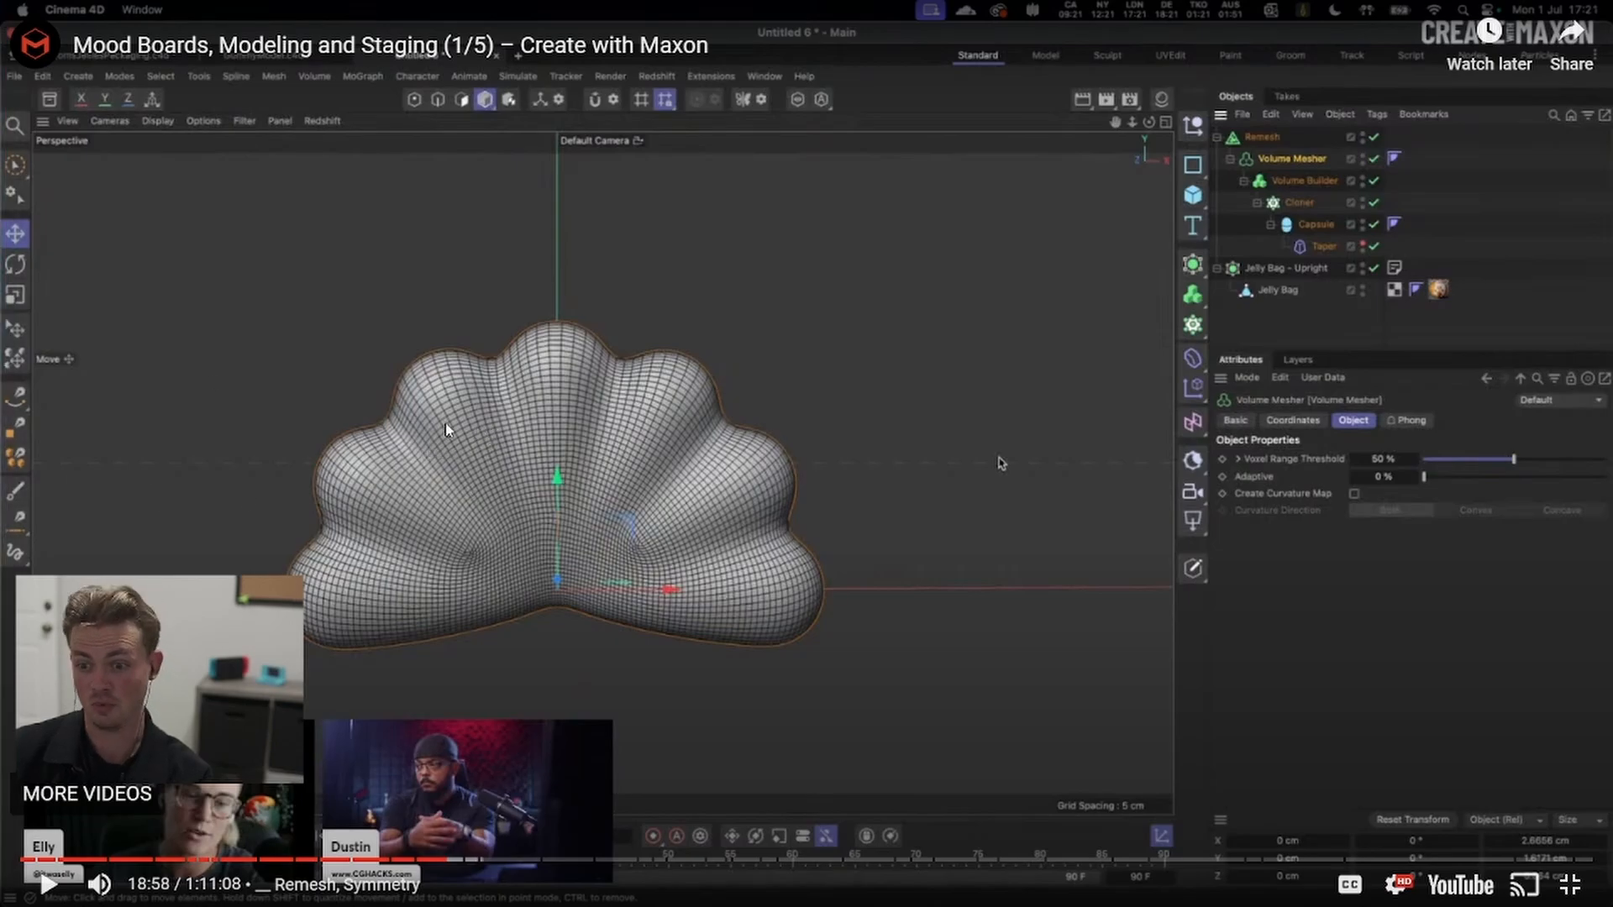
click(750, 514)
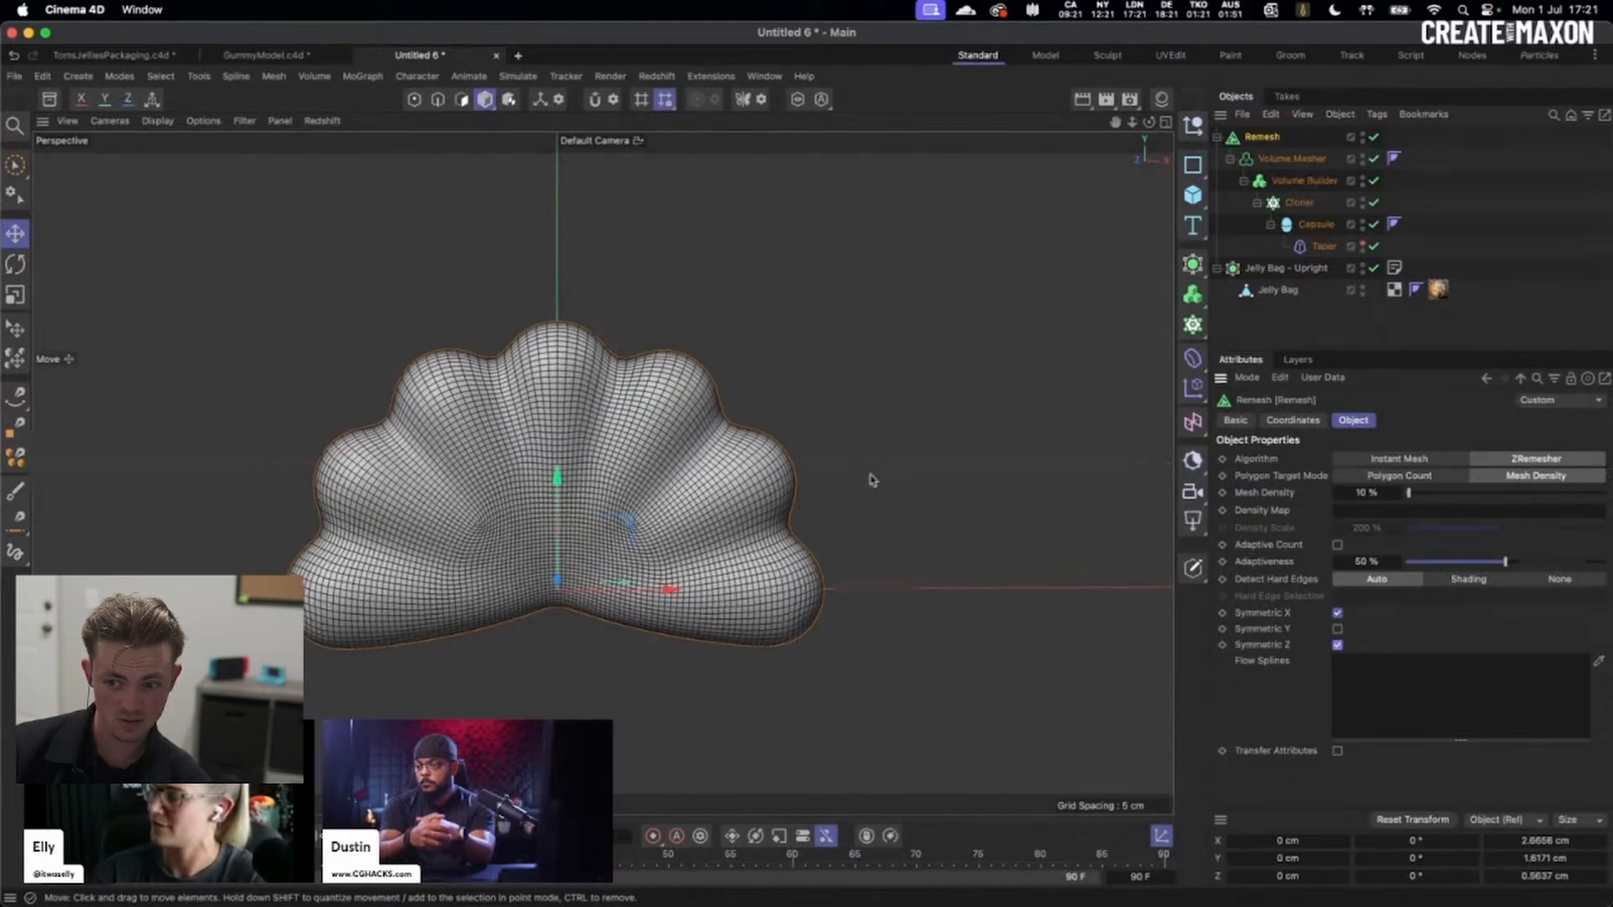
click(941, 430)
- View the remeshed jelly next to the full jelly bag to compare their sizes
alt+drag(548, 500, 741, 509)
scroll(666, 511, down, 5)
scroll(714, 510, down, 3)
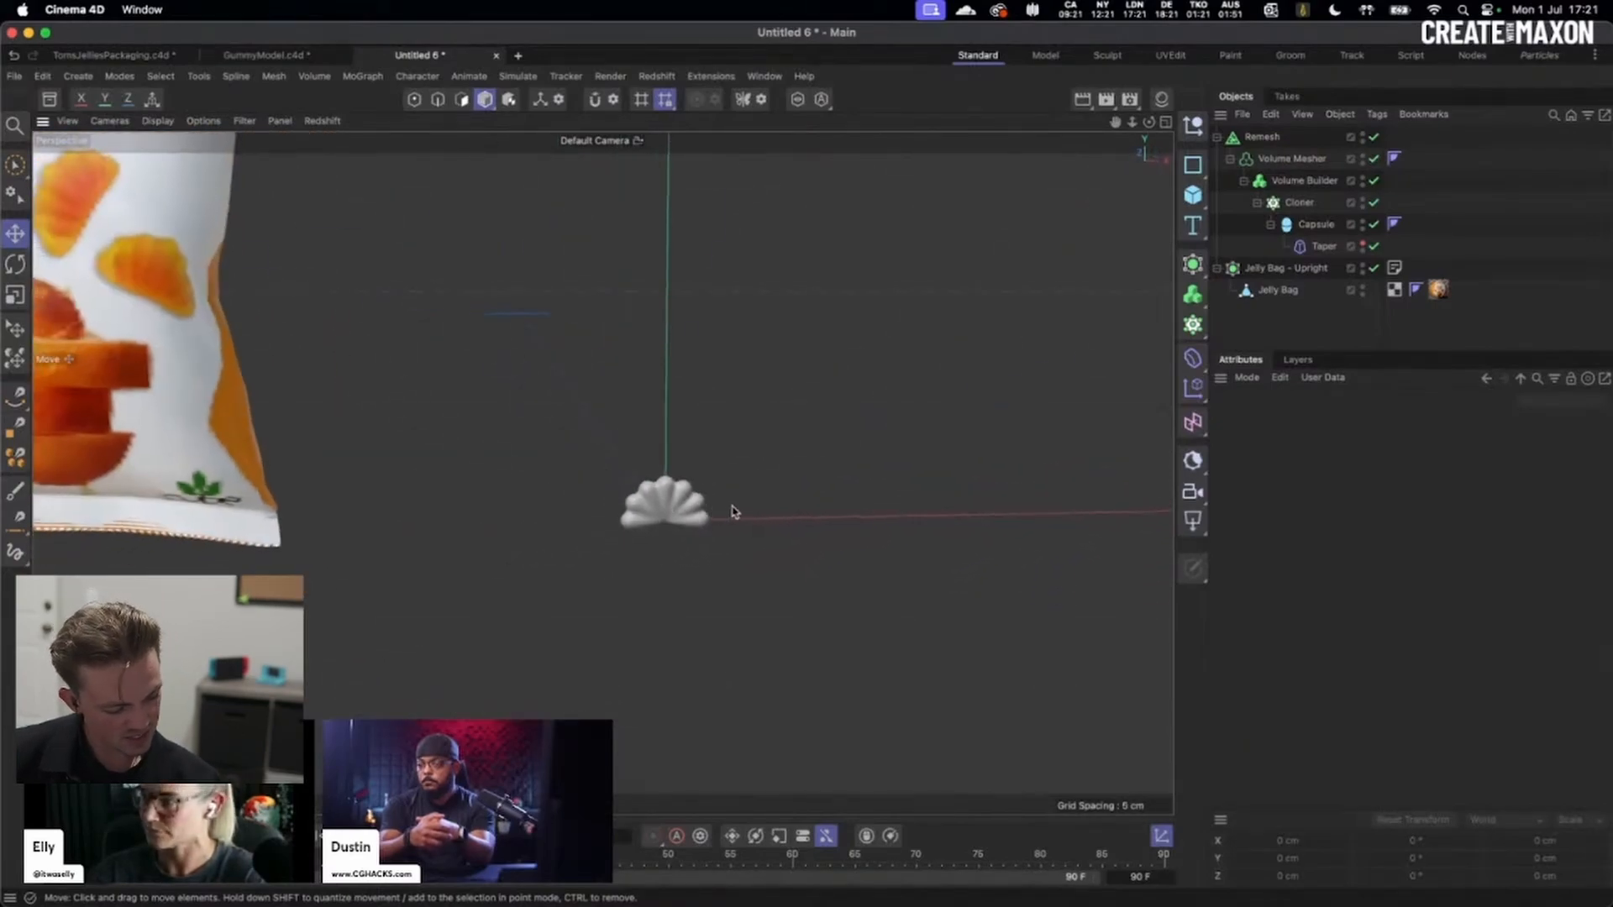
alt+drag(791, 326, 778, 508)
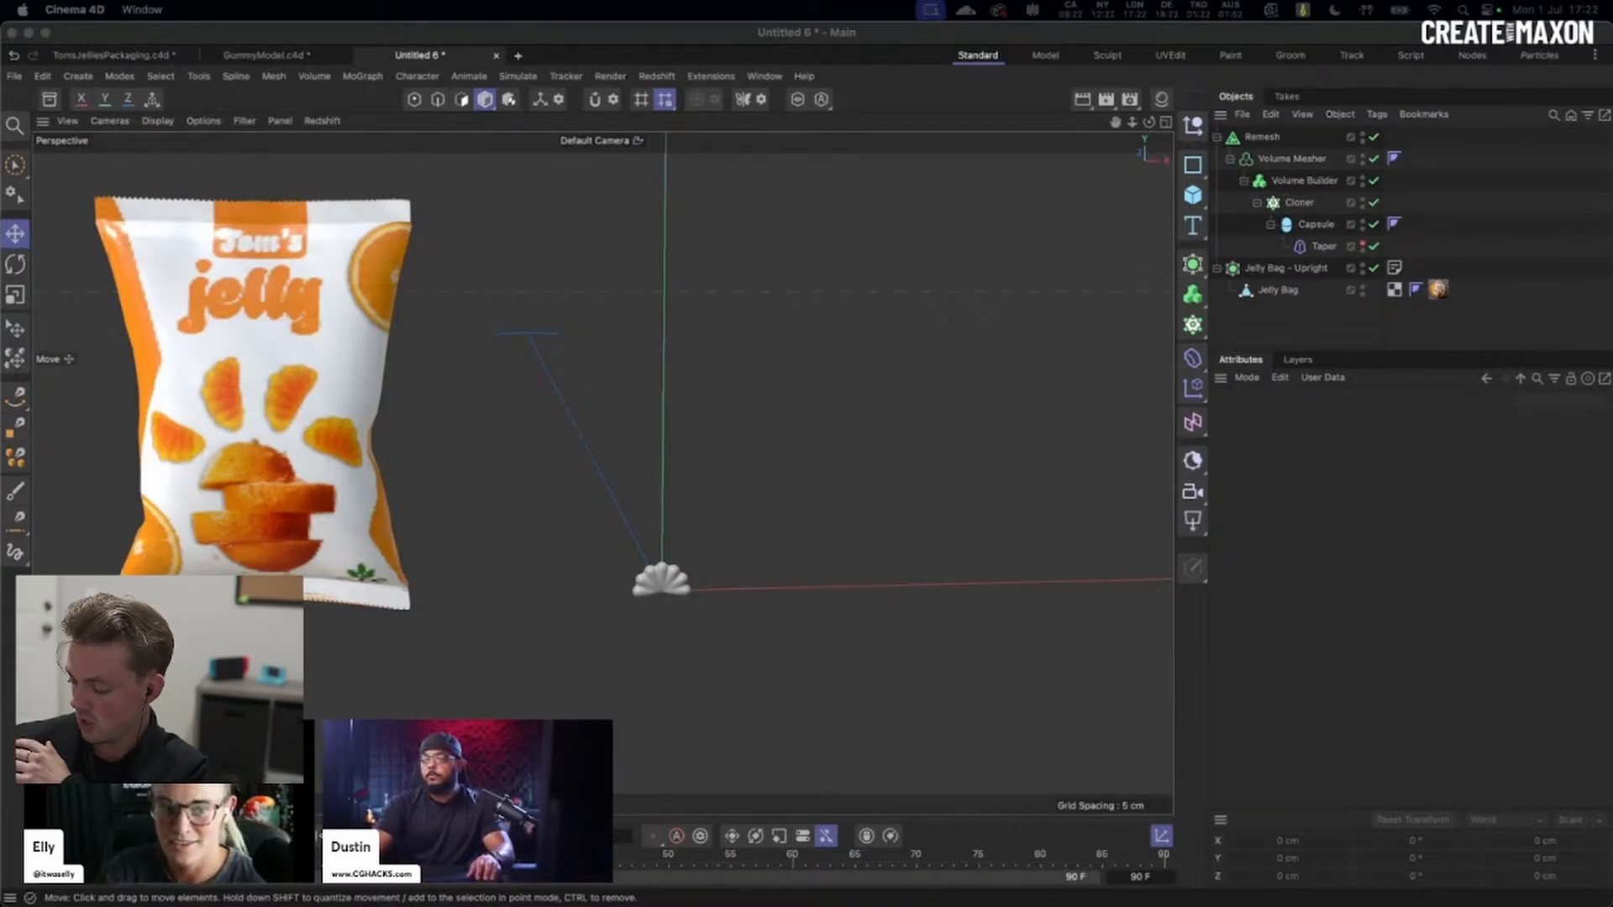
- Pause the tutorial at the Package-based Moodboard chapter, leave and re-enter full screen, and resume playback
mouse_move(991, 781)
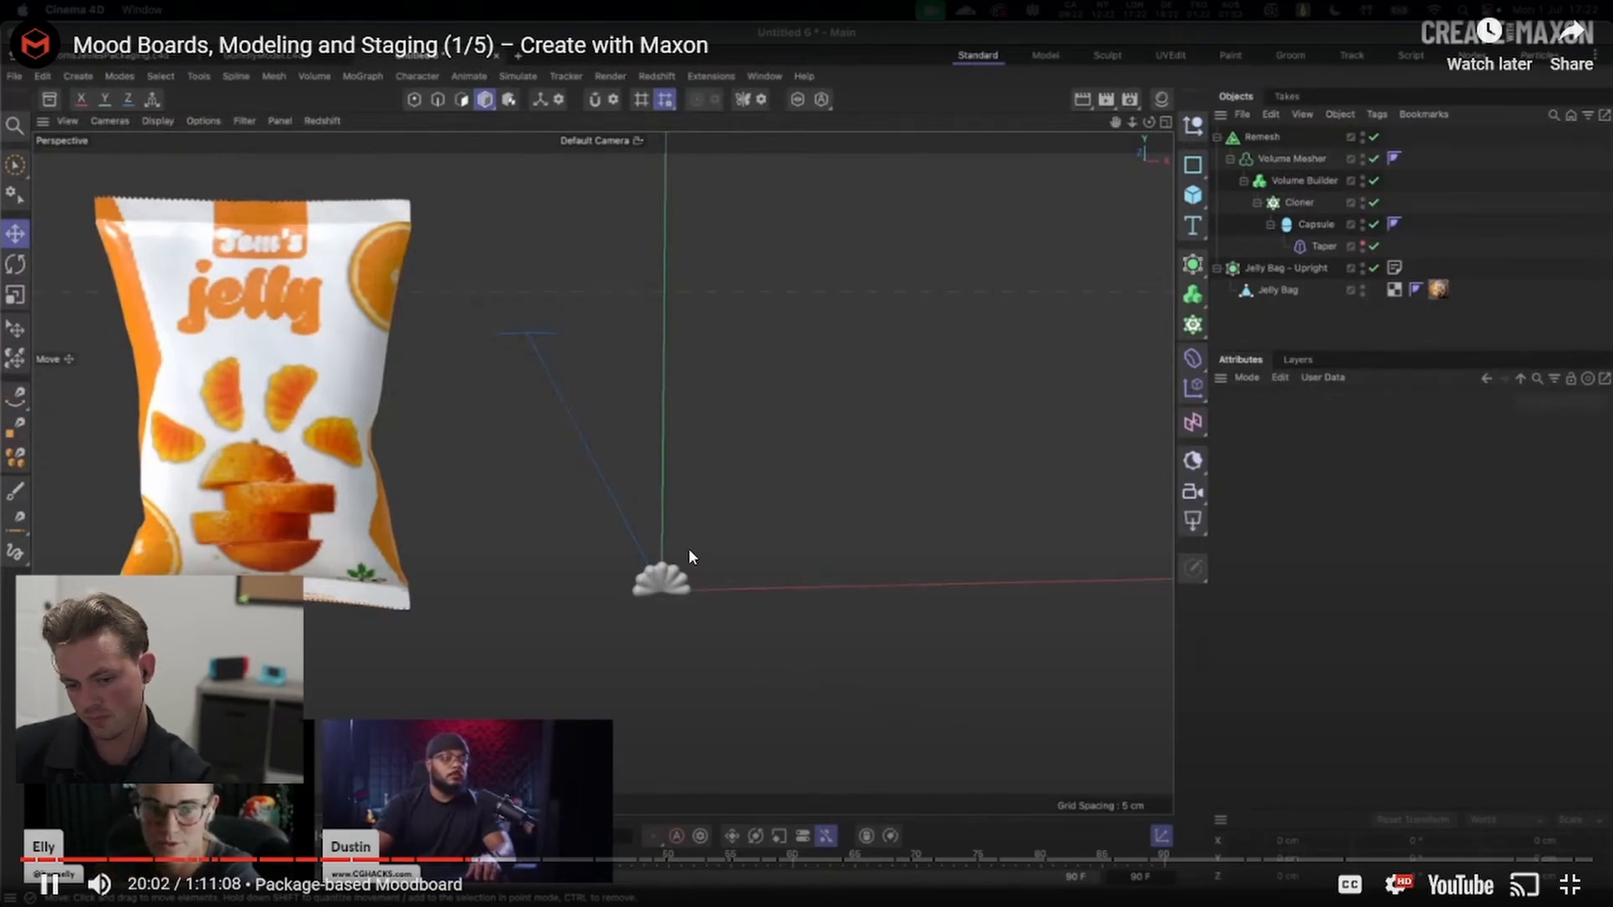
click(559, 555)
key(Escape)
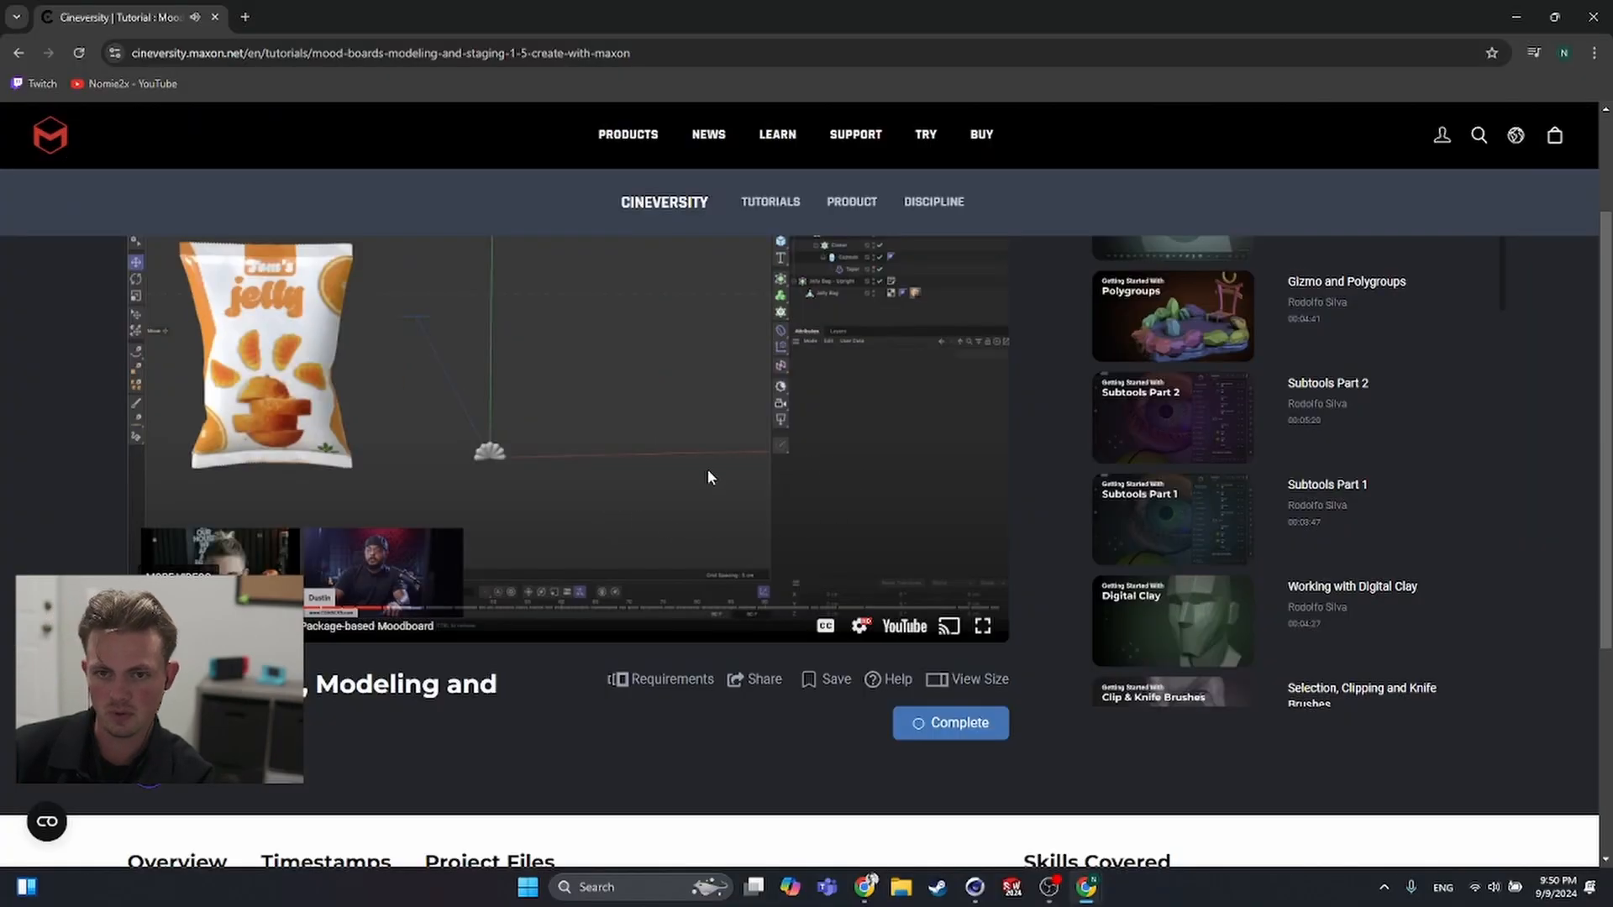
double_click(534, 455)
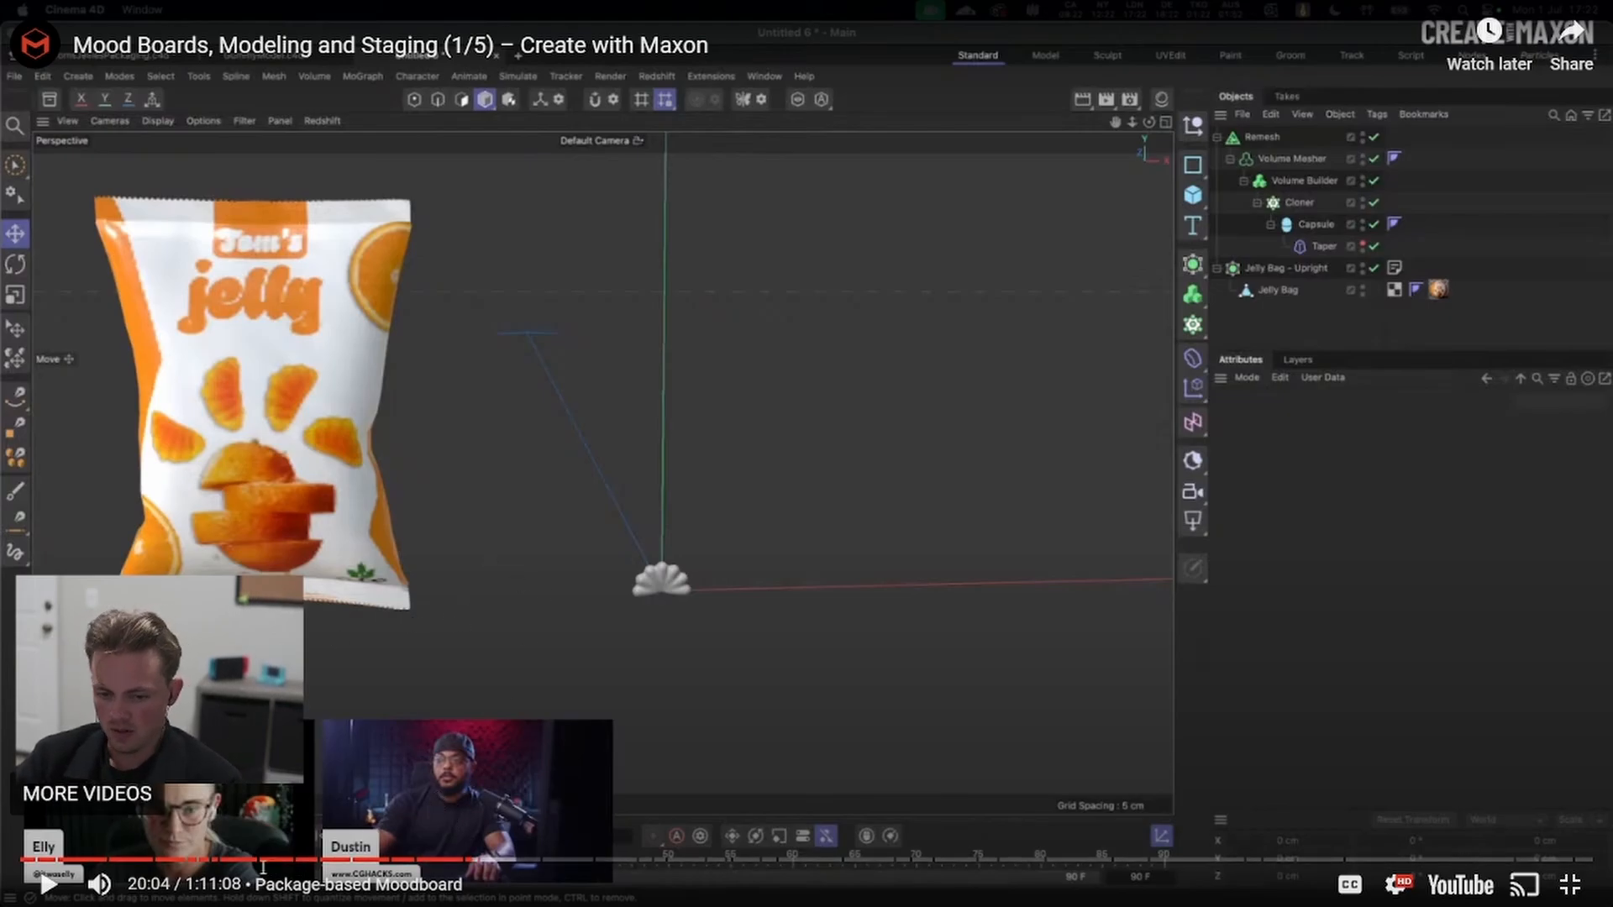
drag(472, 860, 473, 867)
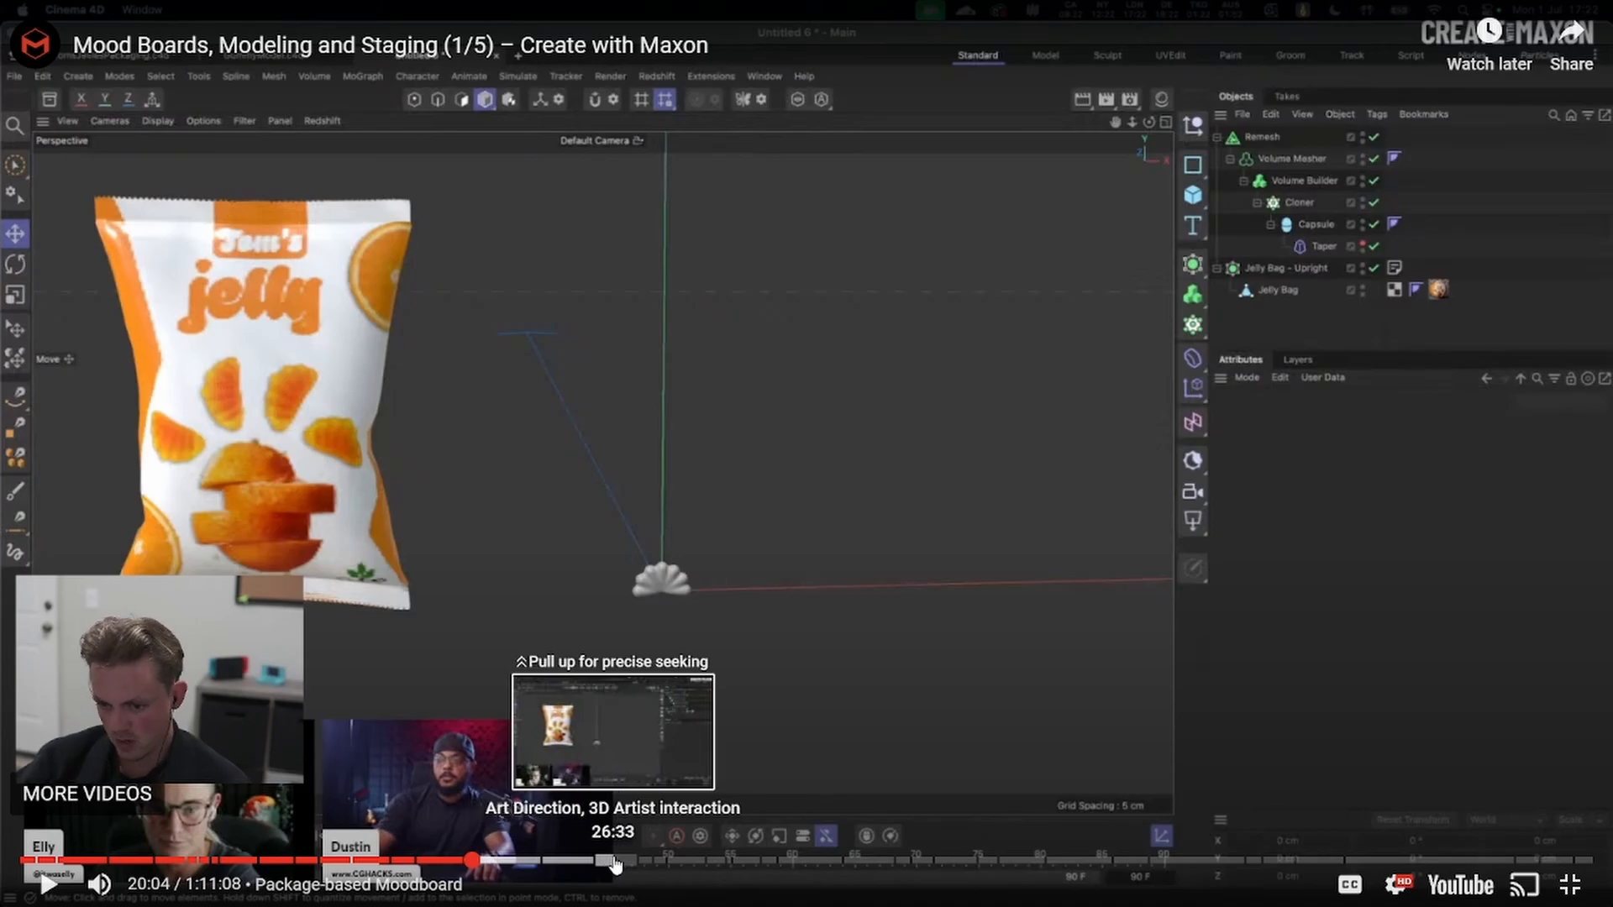
click(694, 688)
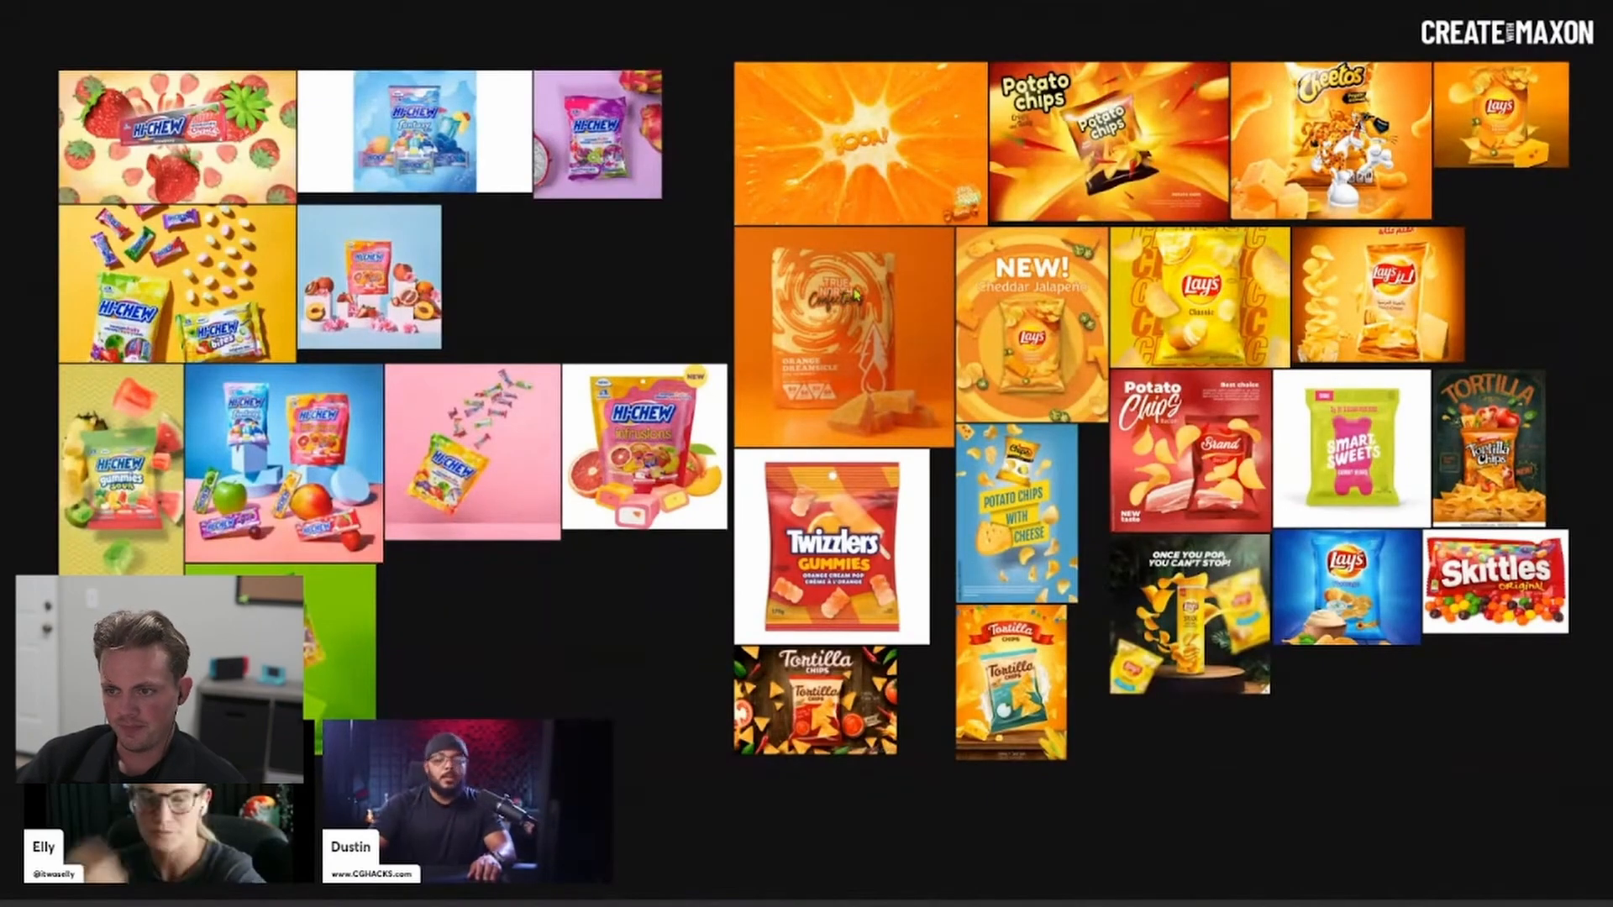
- Examine the packaging mood board, looking closely at the Lay's Stax advert and its neighbouring reference images
scroll(903, 424, up, 4)
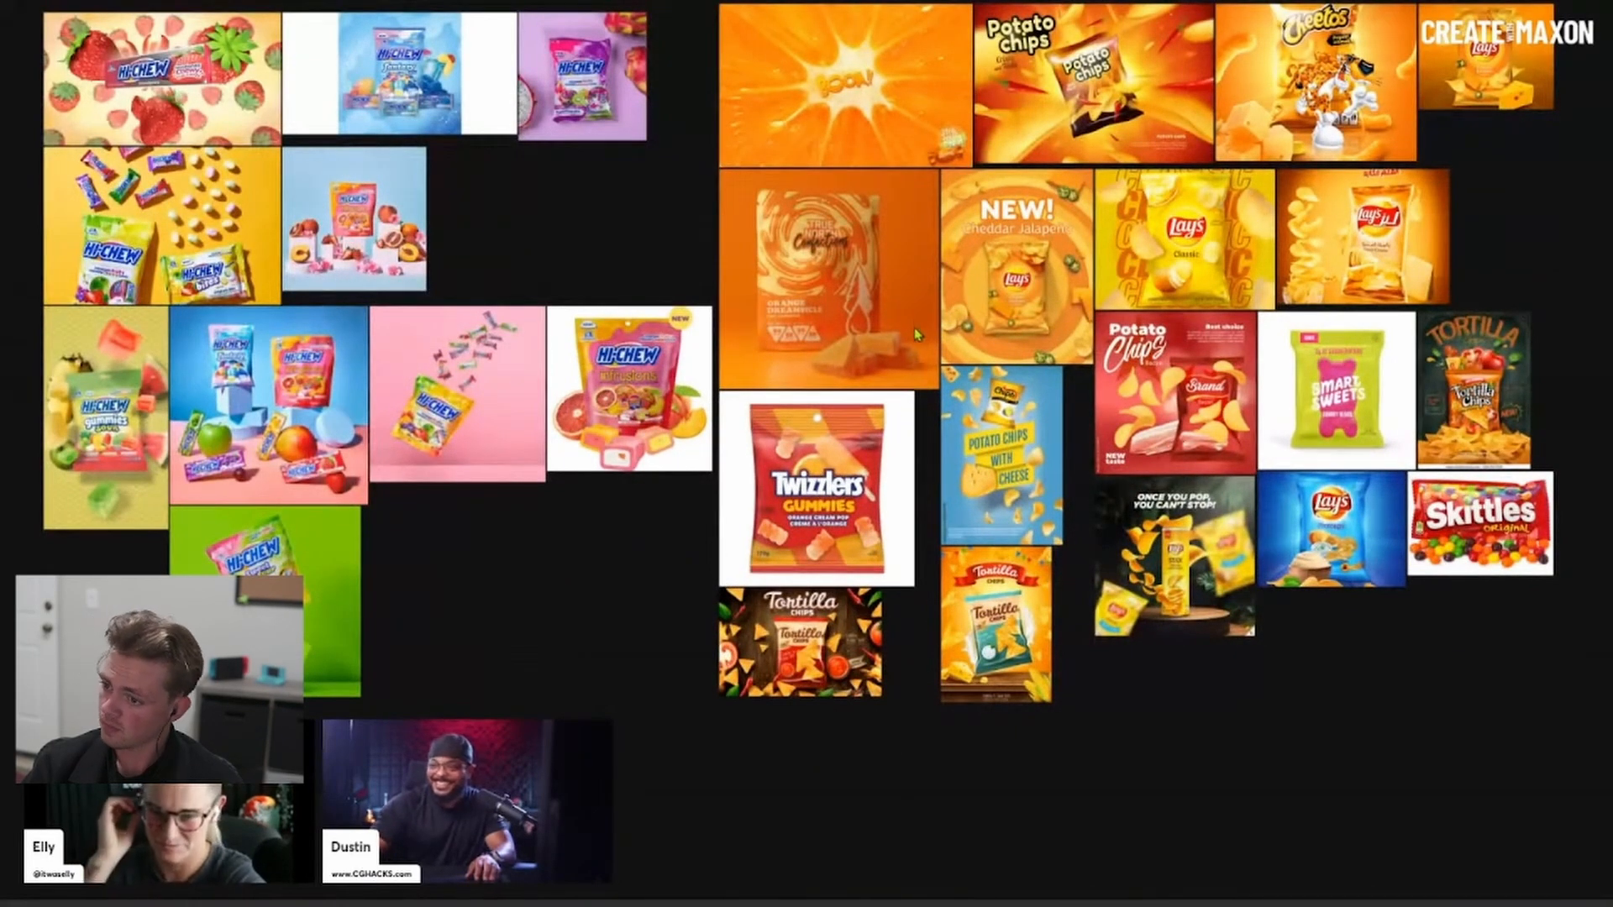
middle_drag(934, 277, 933, 335)
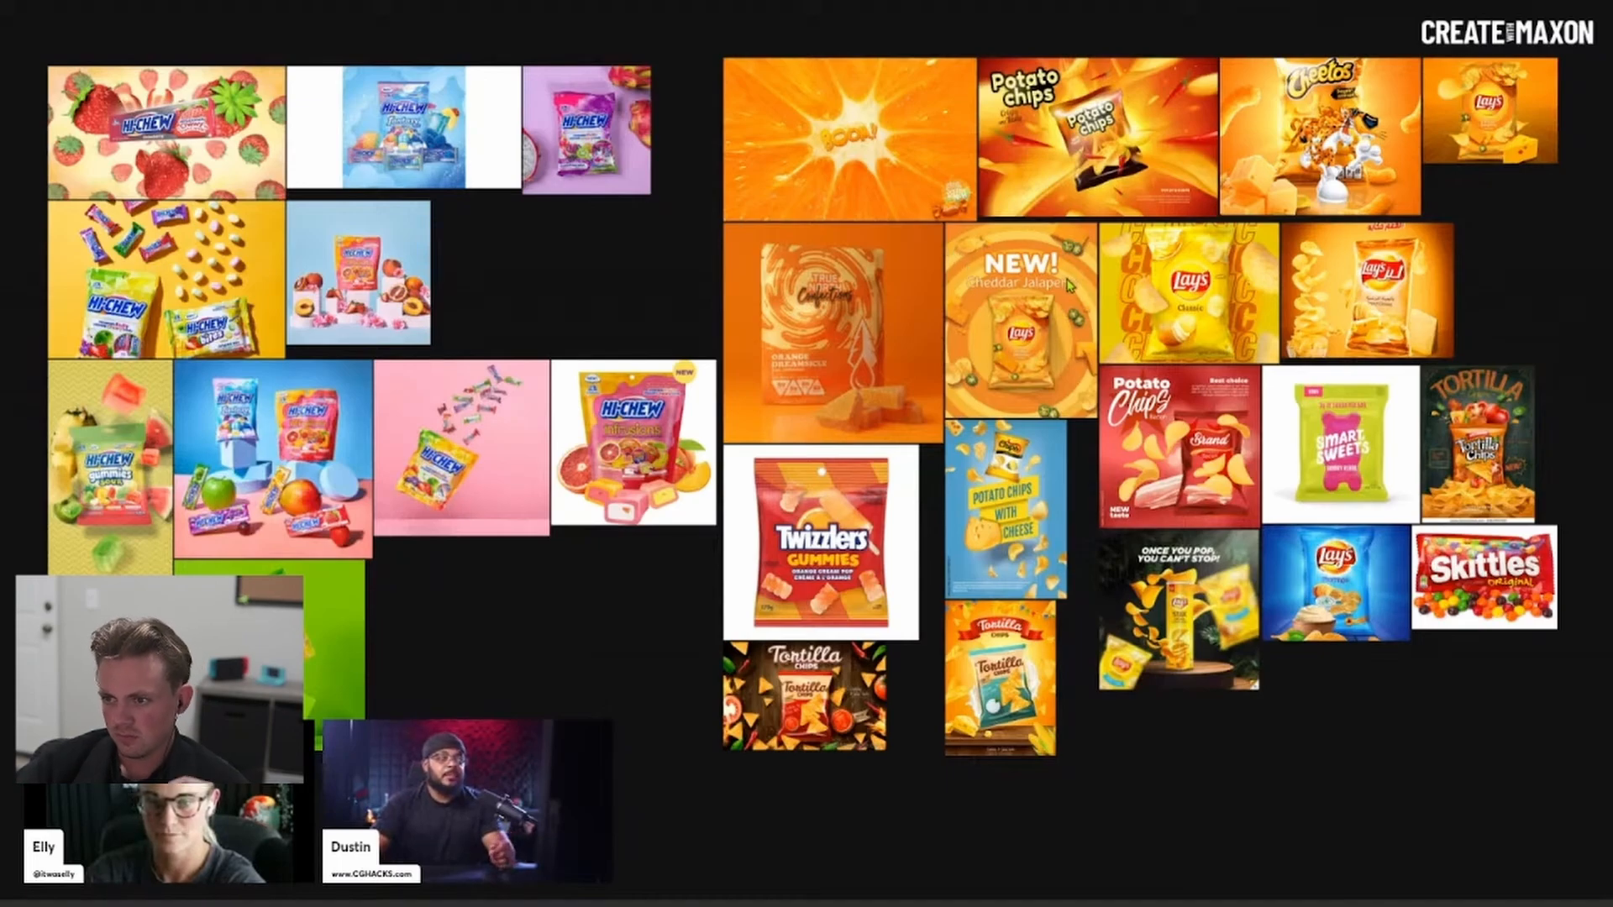
scroll(1232, 600, up, 6)
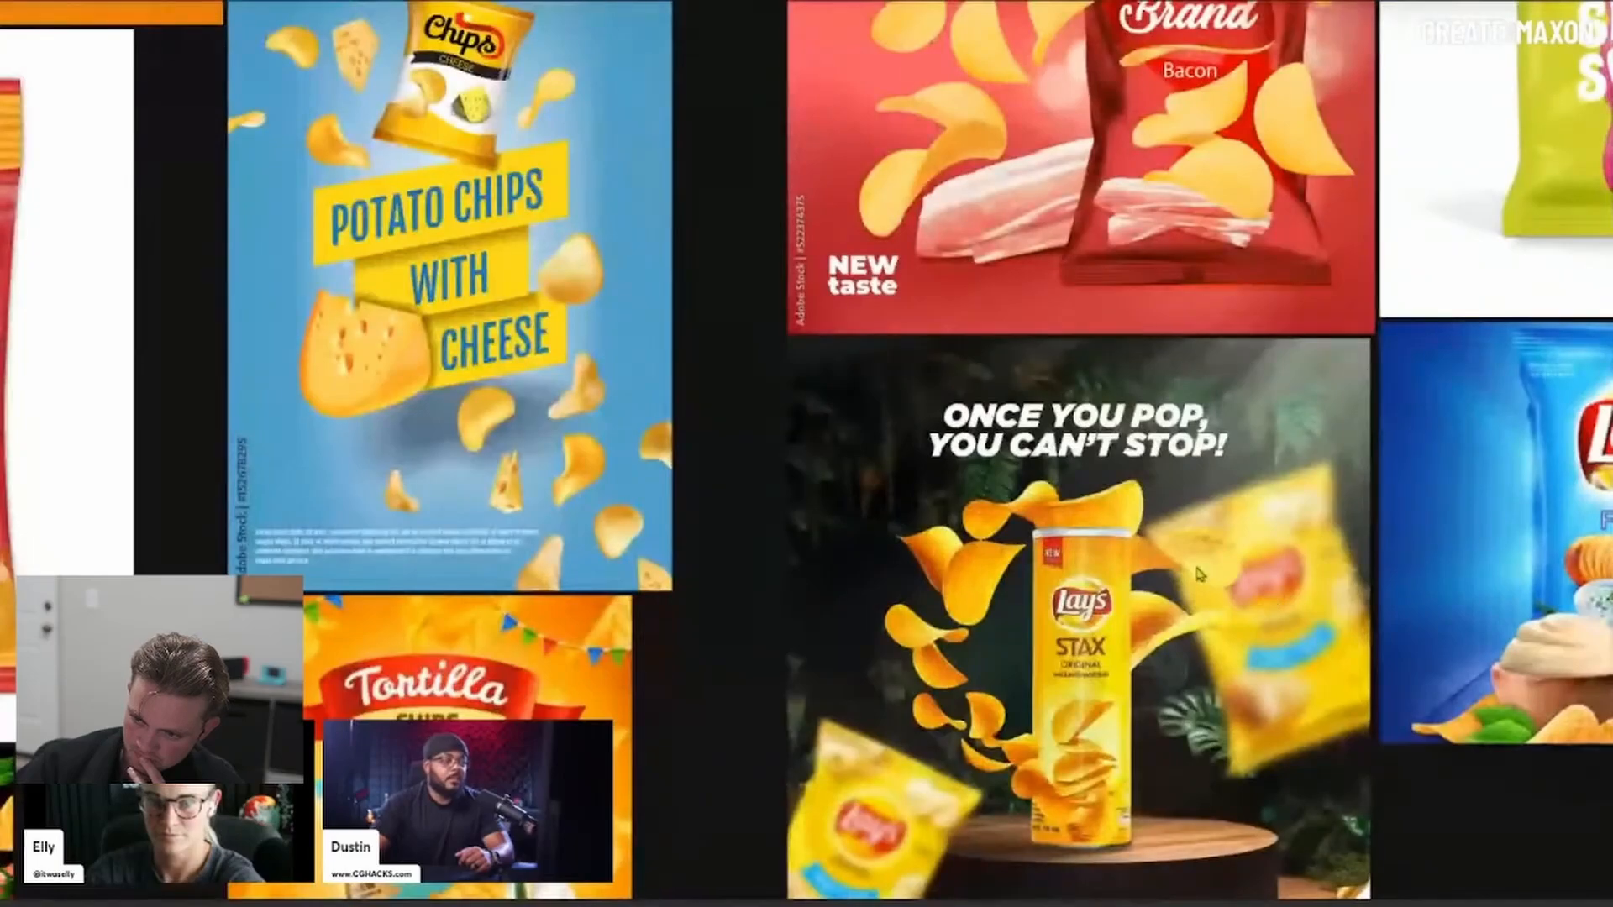
middle_drag(1270, 602, 988, 433)
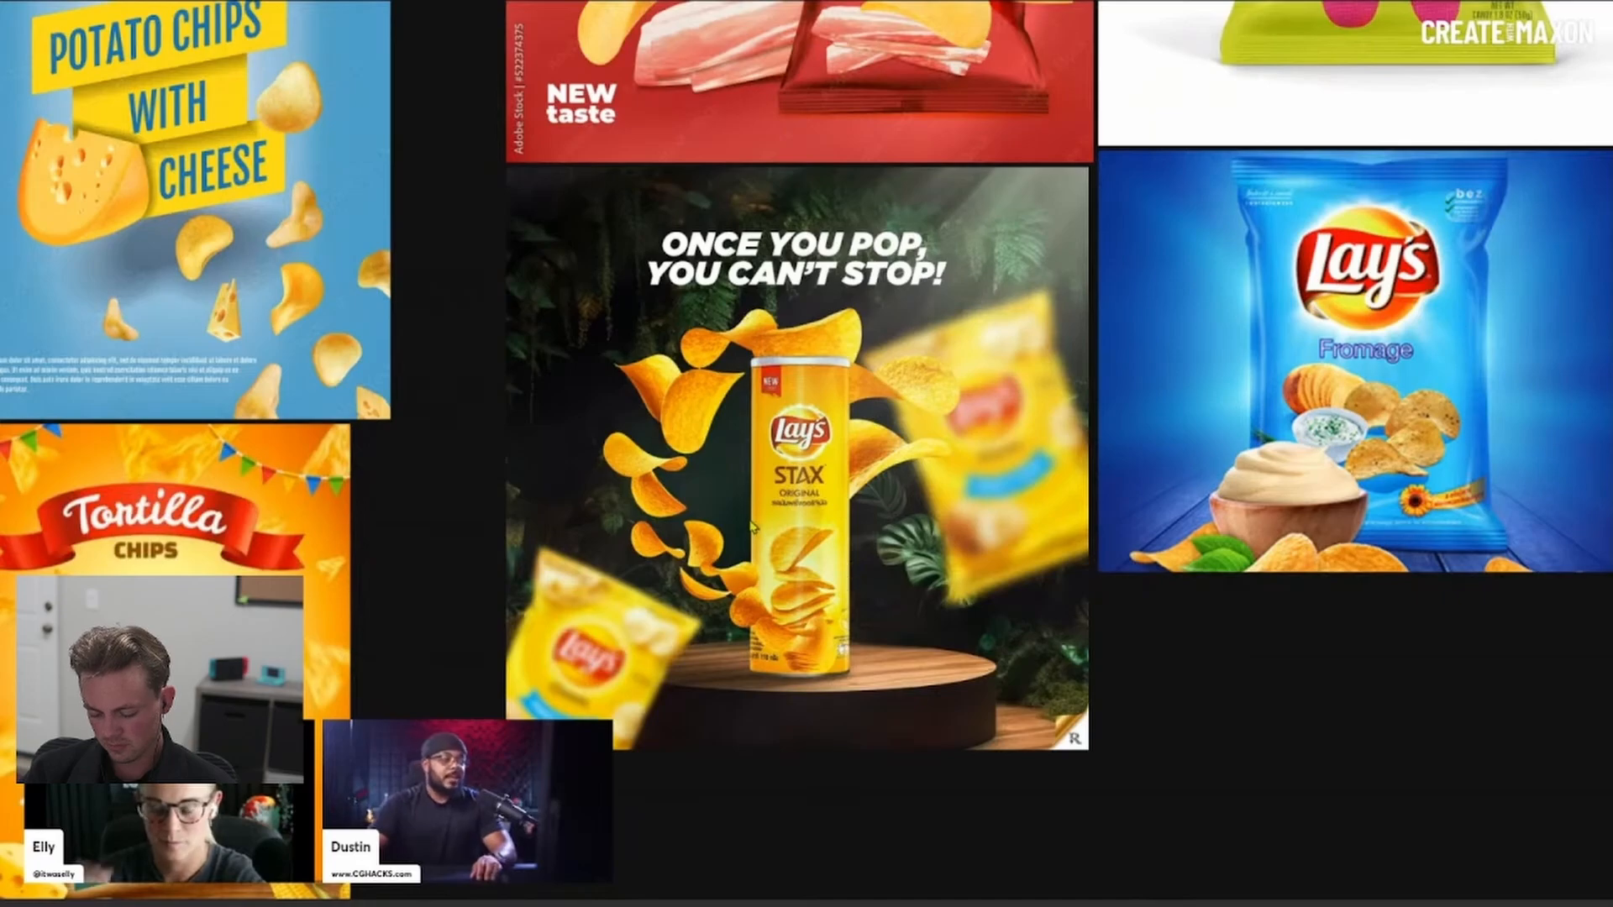
scroll(766, 480, up, 1)
scroll(863, 506, up, 1)
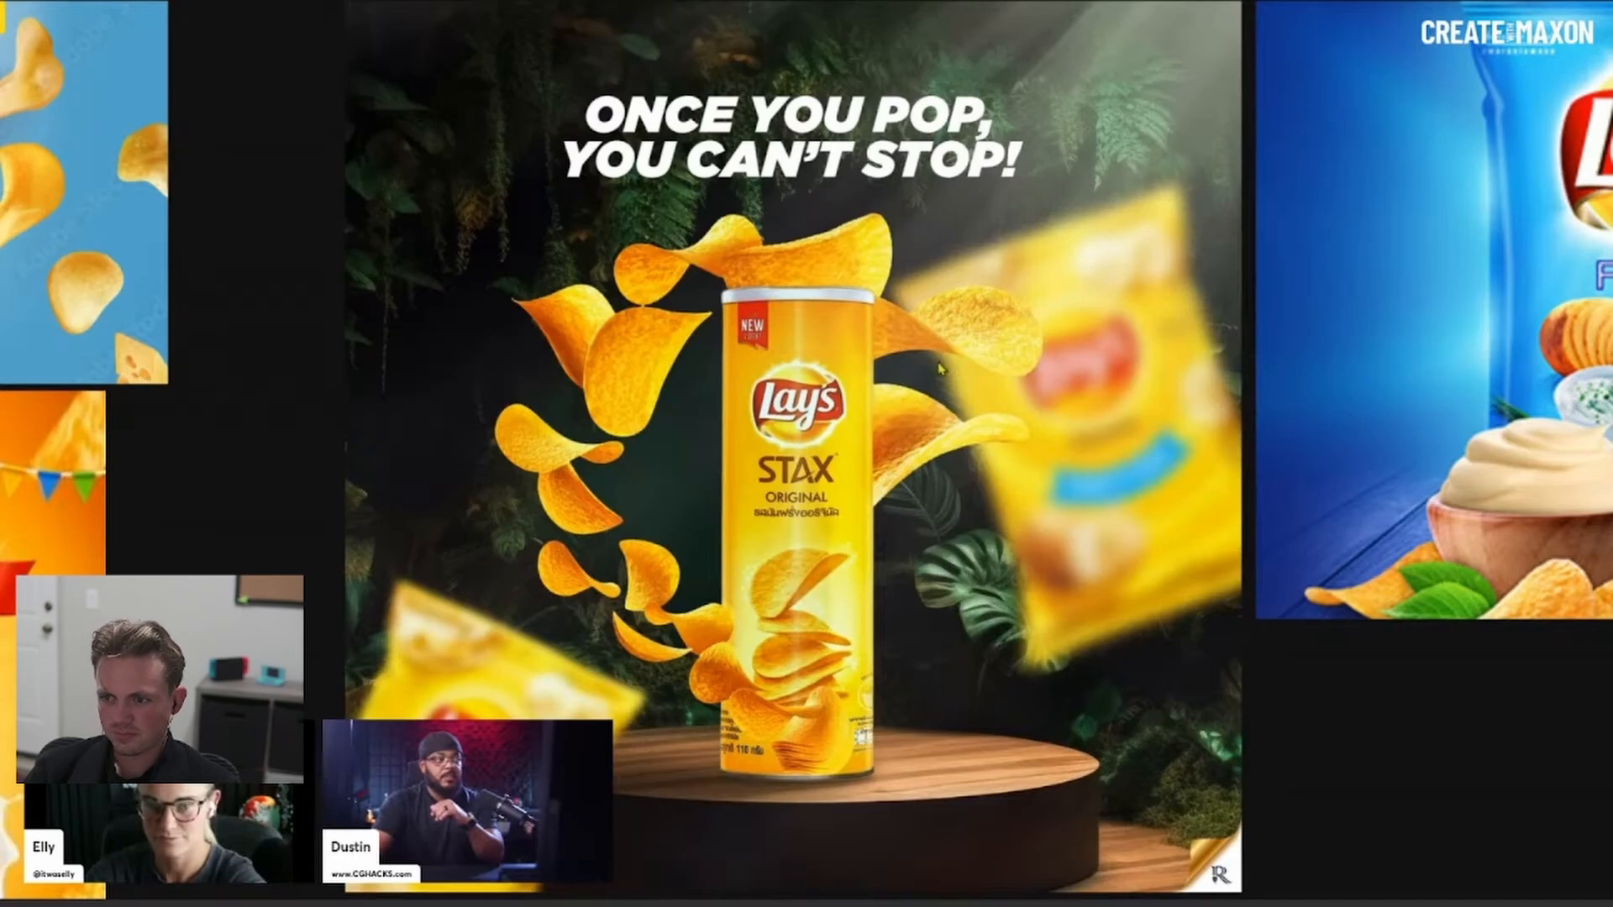
scroll(920, 336, down, 3)
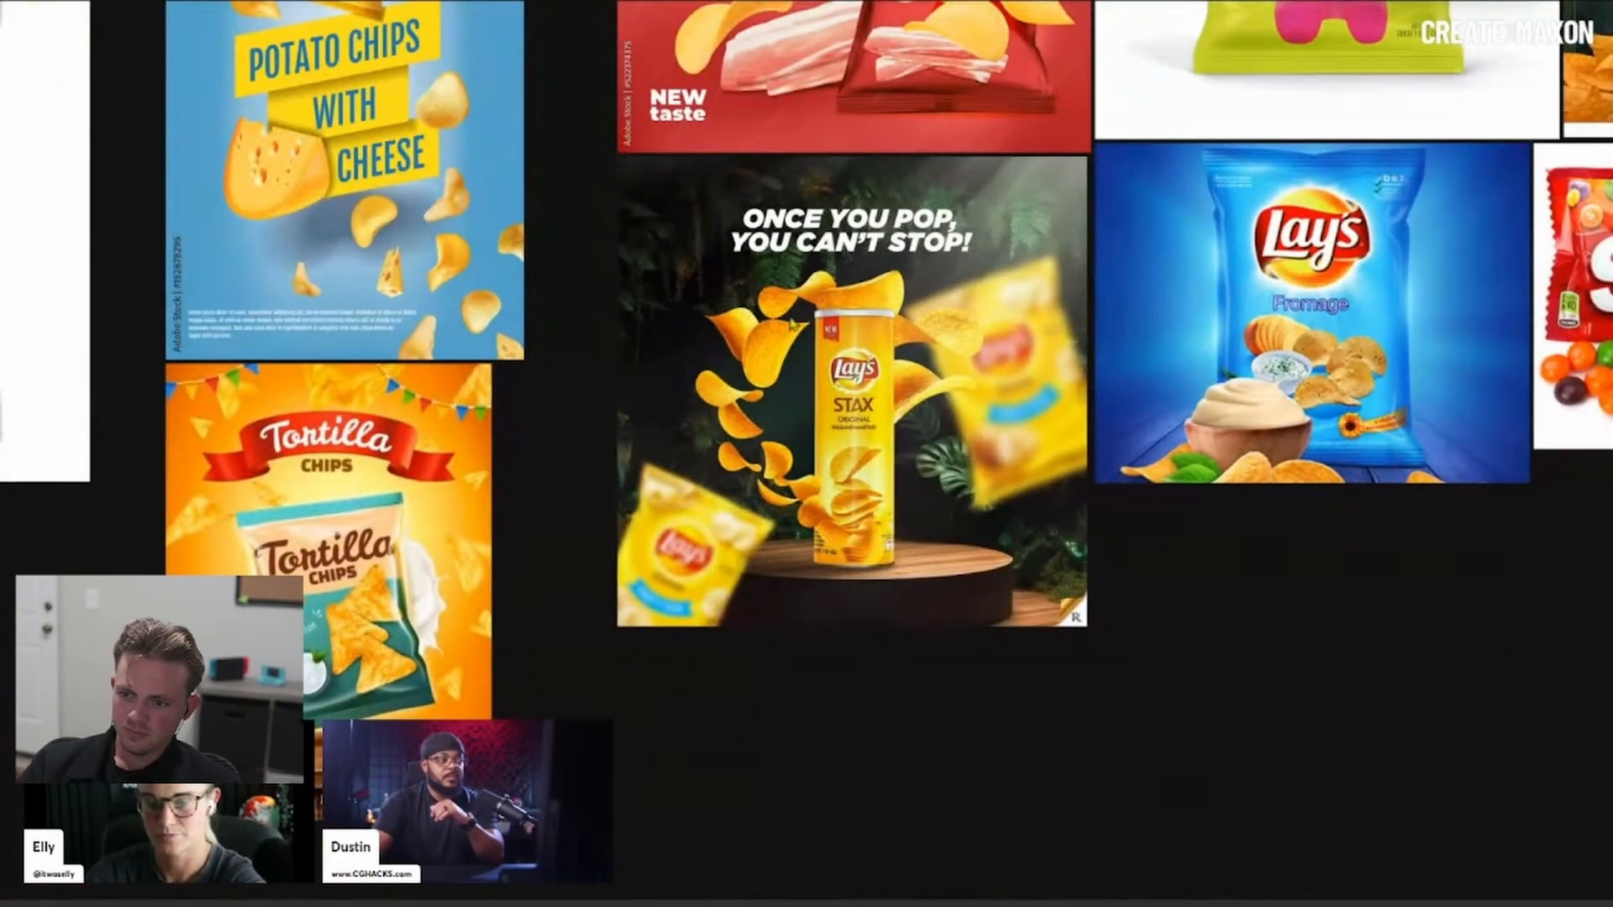
scroll(842, 239, down, 1)
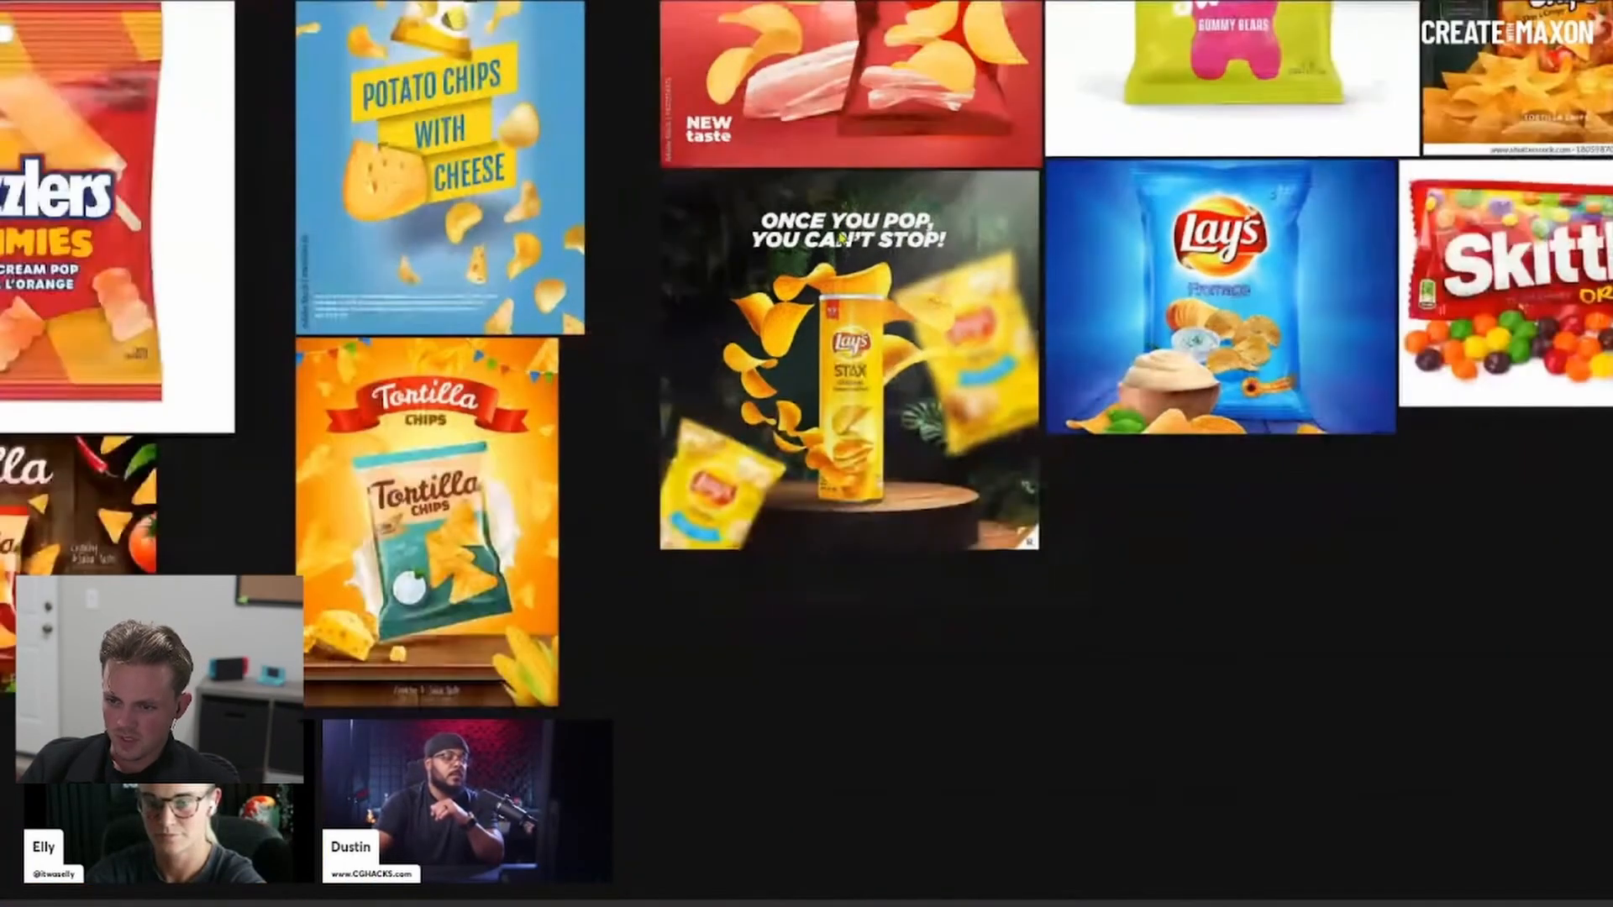